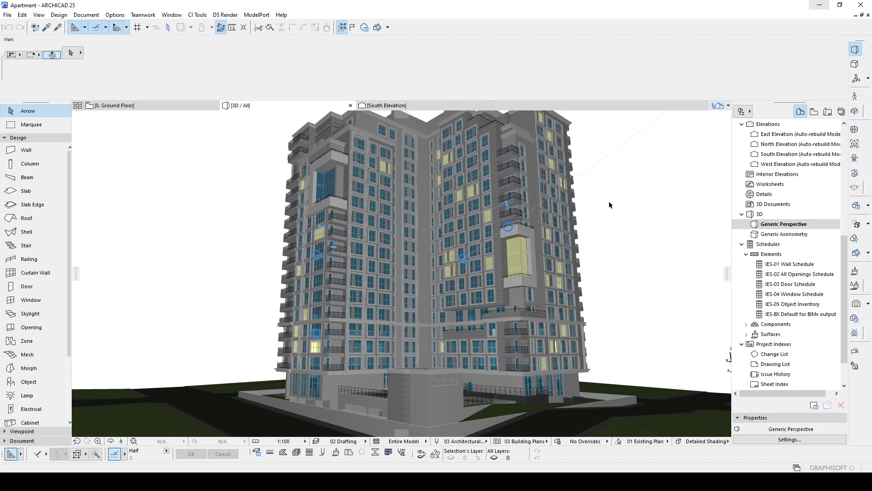
- Fly around the apartment tower in the 3D perspective and examine its facades and site from several sides
key("shift+F3")
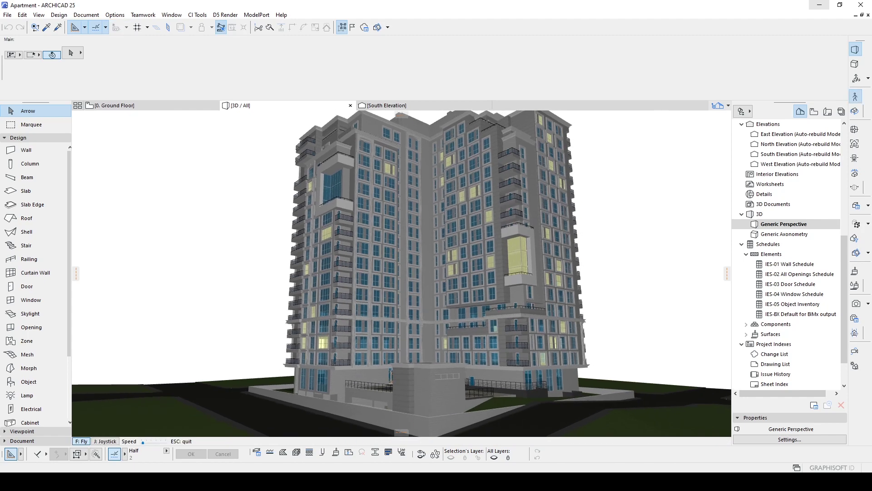
key("Right")
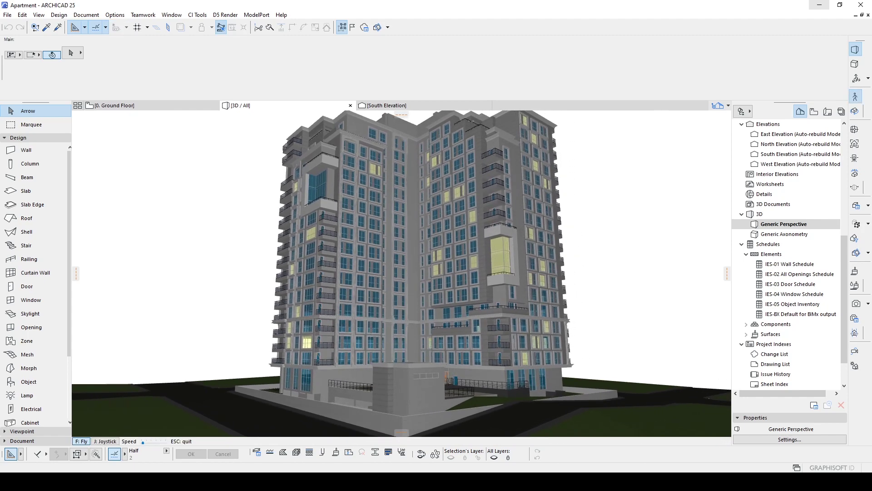
key("Up")
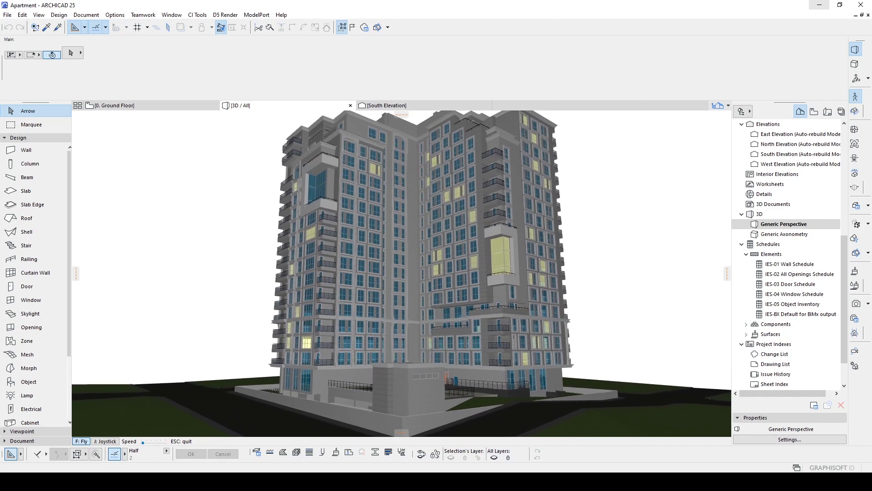
key("Down")
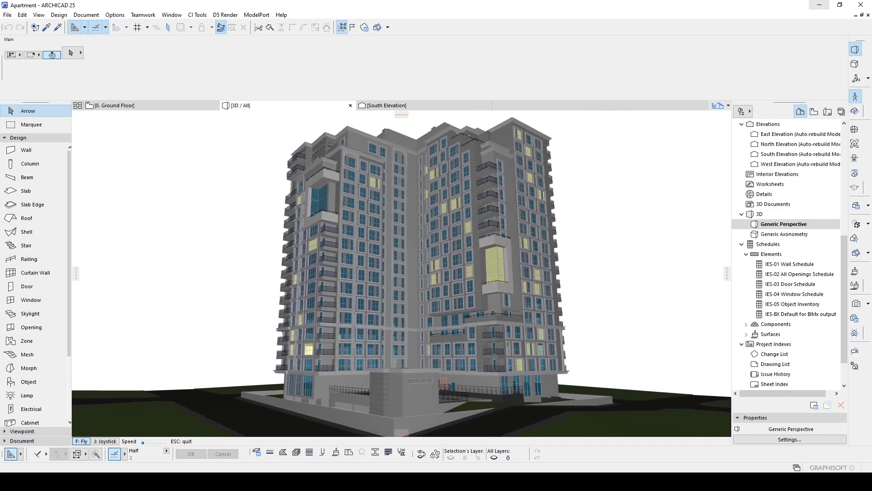
key("Left")
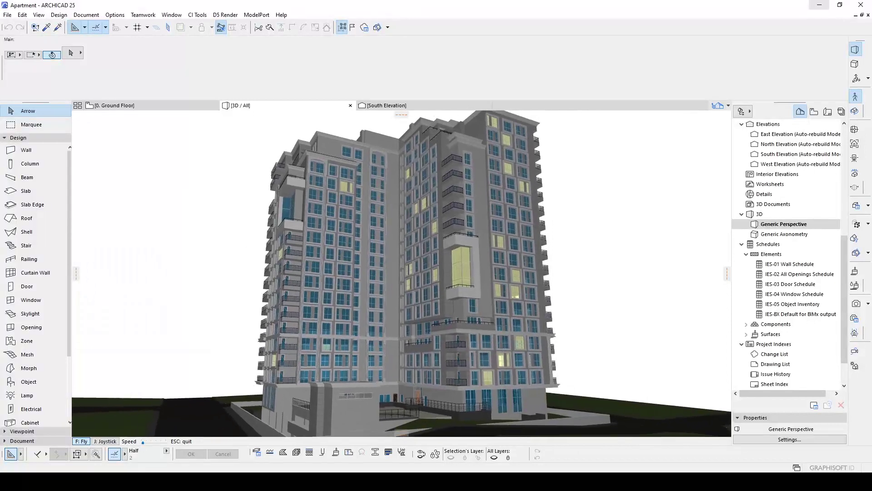
key("Left")
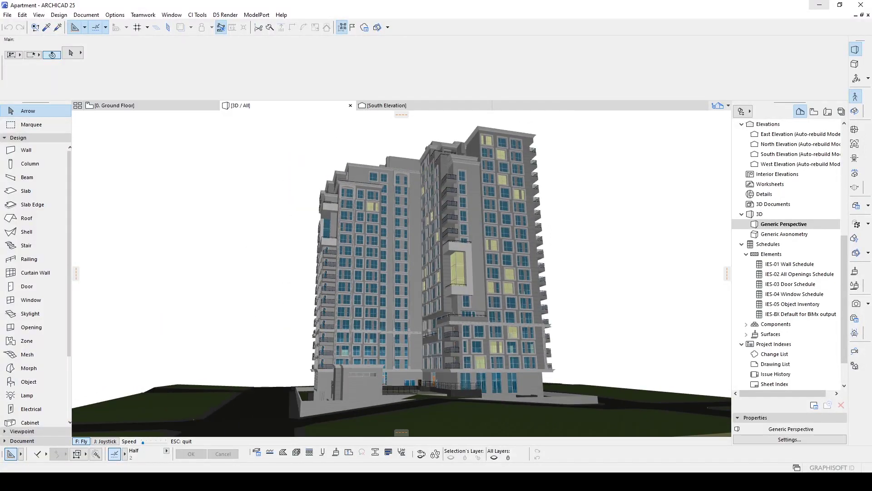
key("Up")
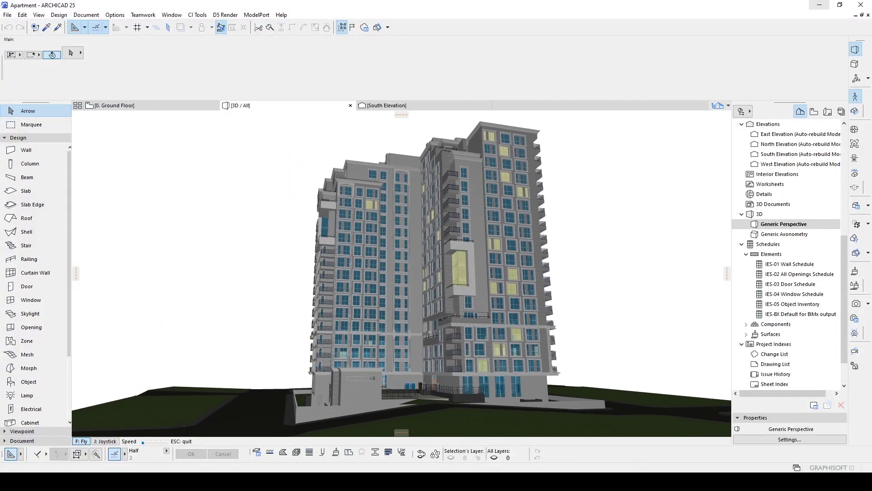
key("Up")
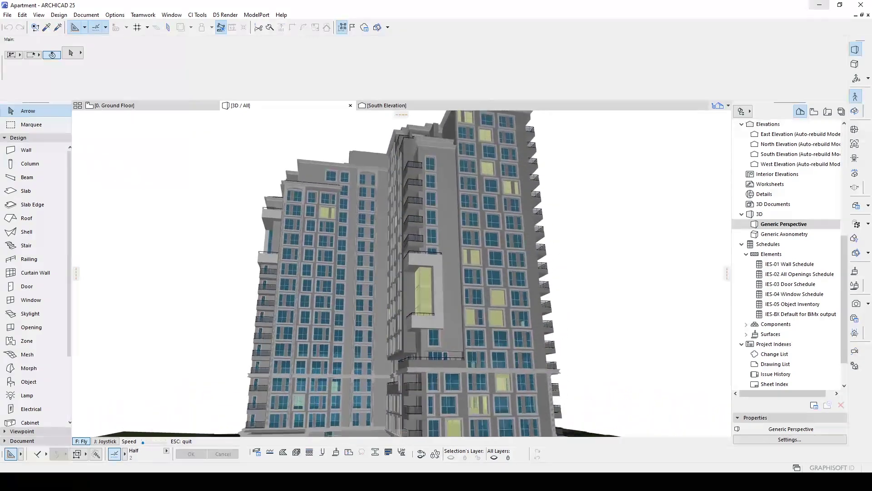
key("Down")
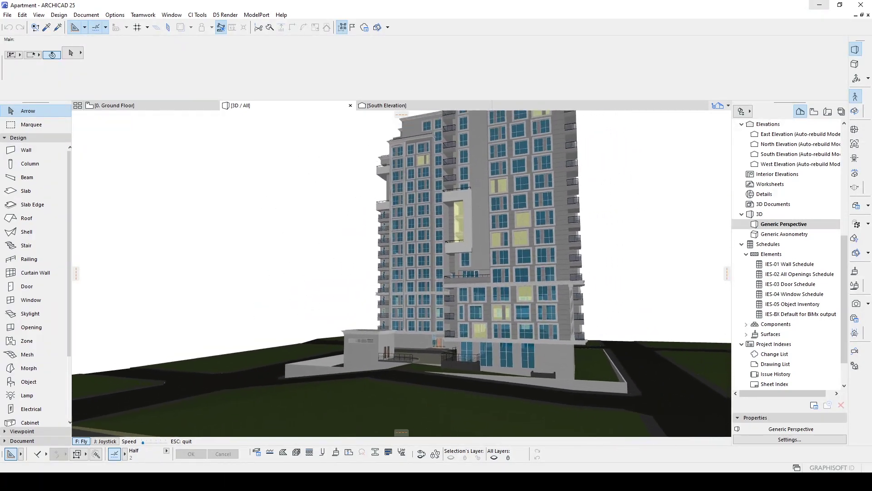
key("Right")
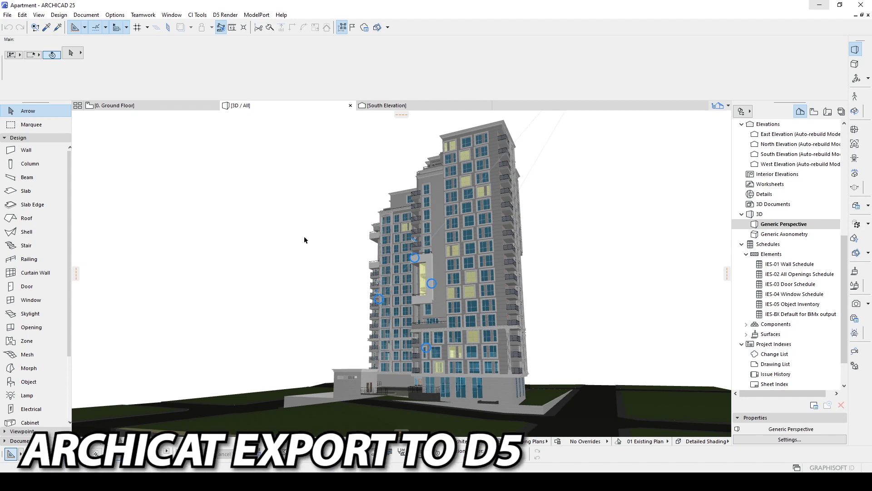
- Start D5 Render from the Archicad model and create a new .drs project linked to it
left_click(225, 15)
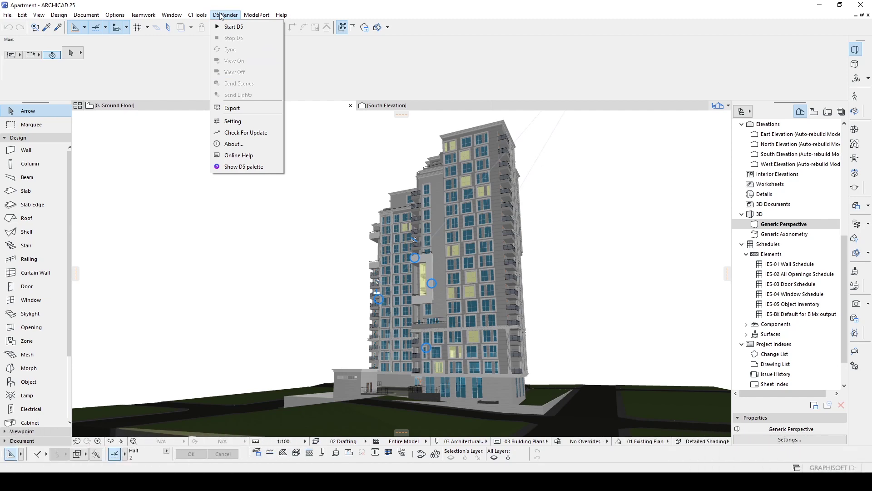
left_click(217, 15)
left_click(219, 17)
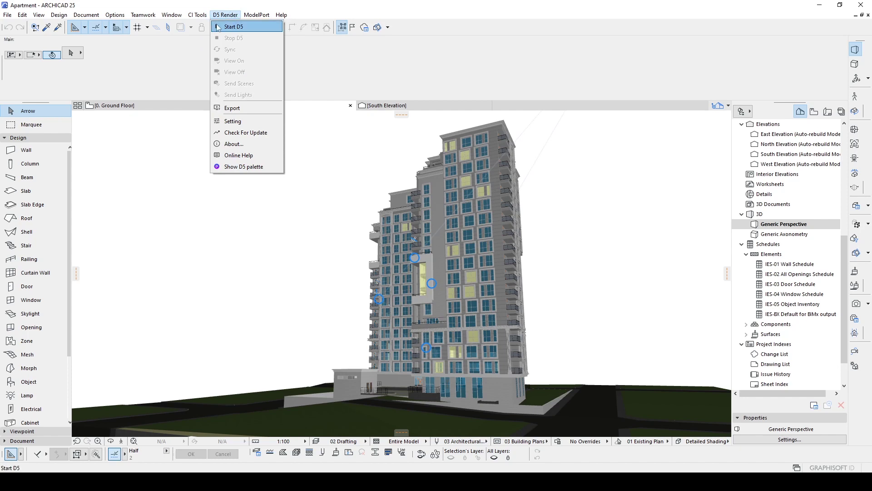
left_click(244, 28)
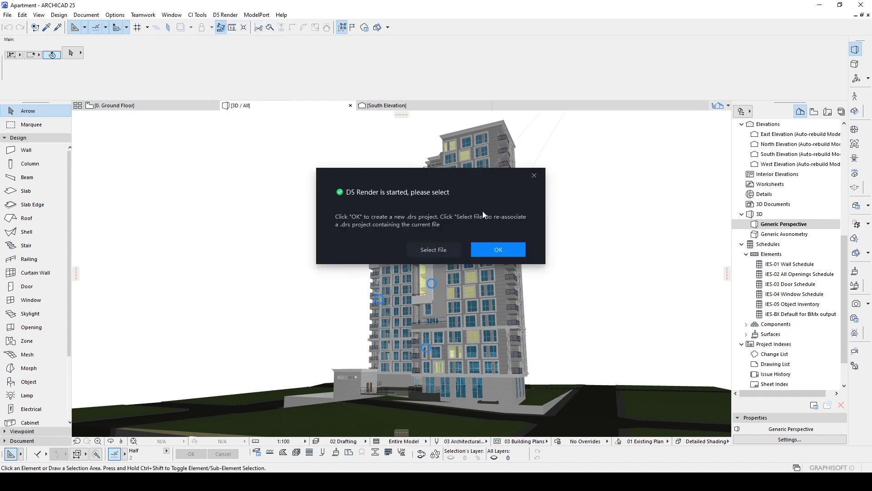
left_click(512, 253)
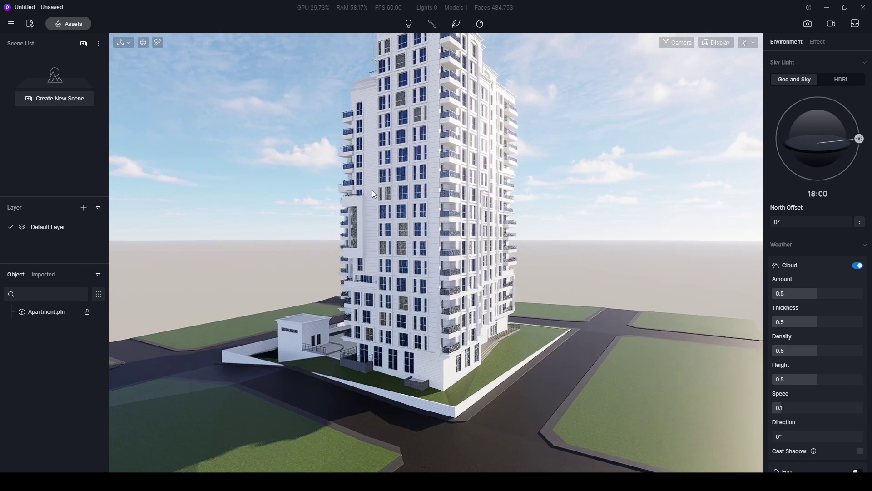
- Orbit around the imported tower and frame the corner with the small entrance building from low above the road junction
middle_click_drag(363, 190, 522, 179)
middle_click_drag(318, 198, 491, 171)
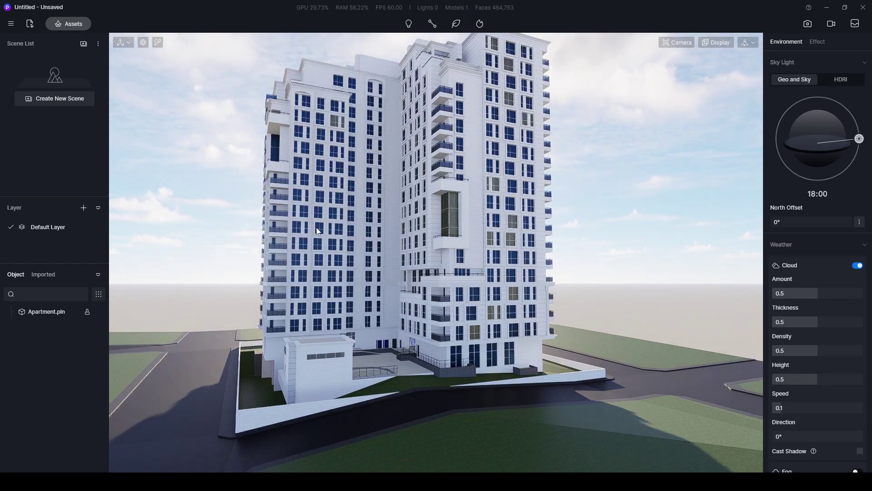
middle_click_drag(316, 227, 454, 206)
middle_click_drag(344, 202, 454, 193)
middle_click_drag(296, 186, 457, 187)
middle_click_drag(295, 163, 435, 181)
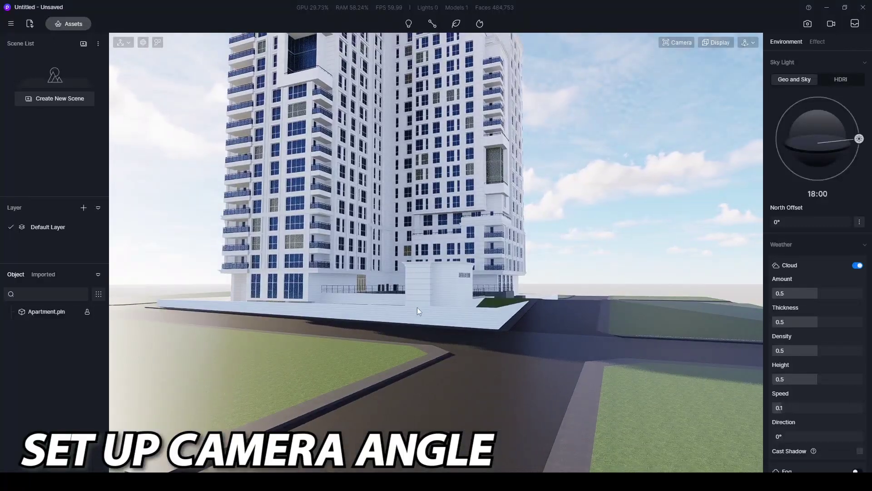
scroll(450, 401, "up", 3)
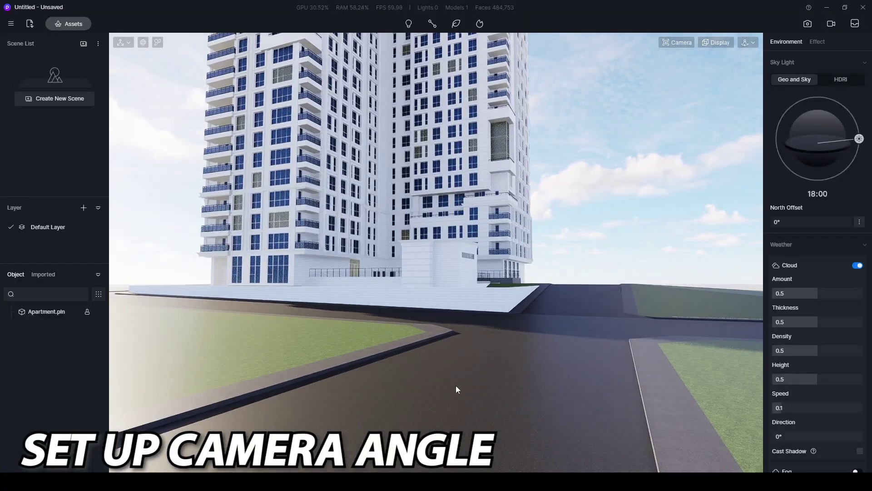
scroll(456, 385, "down", 2)
scroll(405, 187, "up", 2)
scroll(410, 150, "down", 4)
scroll(415, 172, "up", 4)
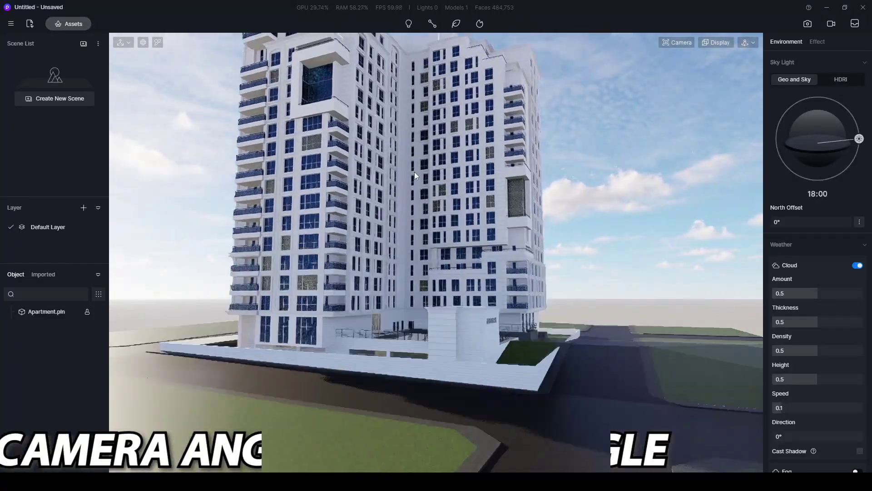
scroll(414, 172, "up", 3)
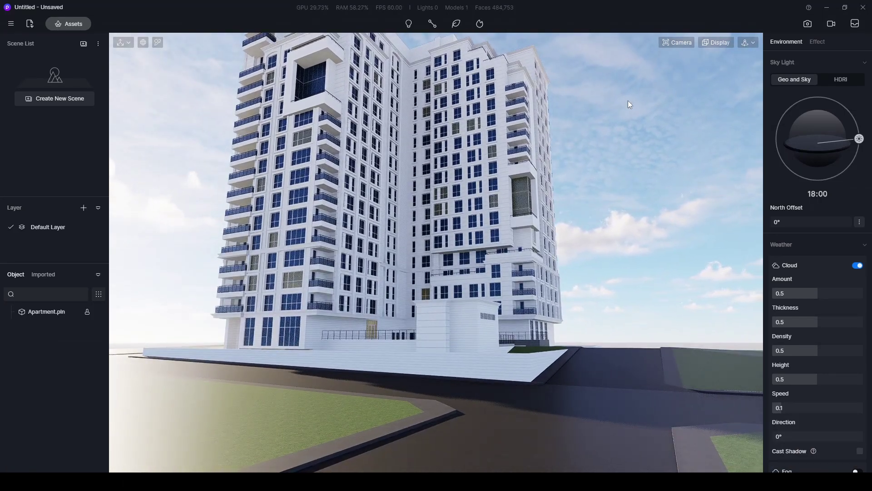
- Switch navigation to Fly, enable two-point perspective and frame the whole tower from near street level
left_click(751, 43)
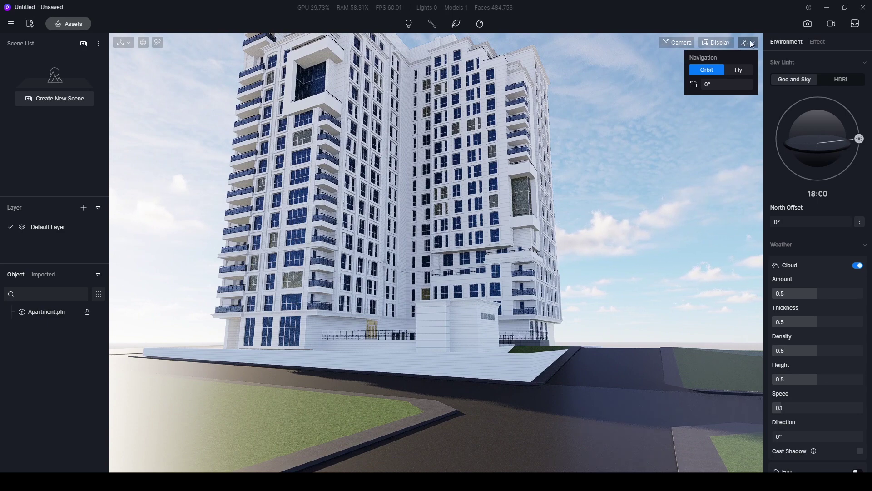
left_click(738, 70)
right_click_drag(609, 185, 583, 197)
key("w")
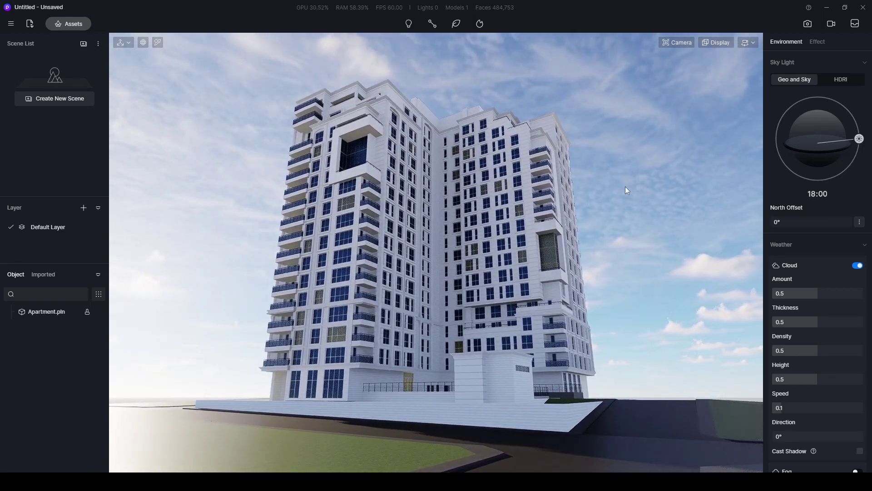
key("F8")
right_click_drag(631, 253, 623, 240)
key("s")
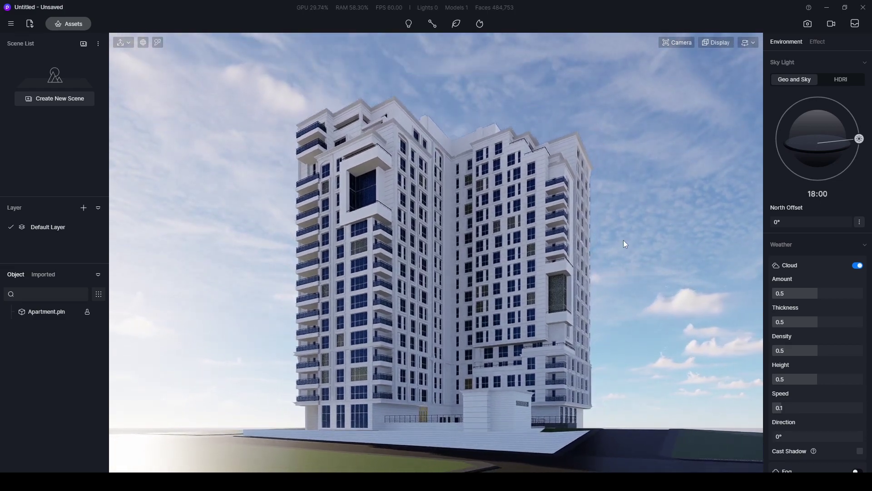
key("w")
mouse_move(623, 240)
right_mouse_down()
mouse_move(635, 280)
mouse_move(648, 282)
mouse_move(636, 281)
mouse_move(625, 256)
right_mouse_up()
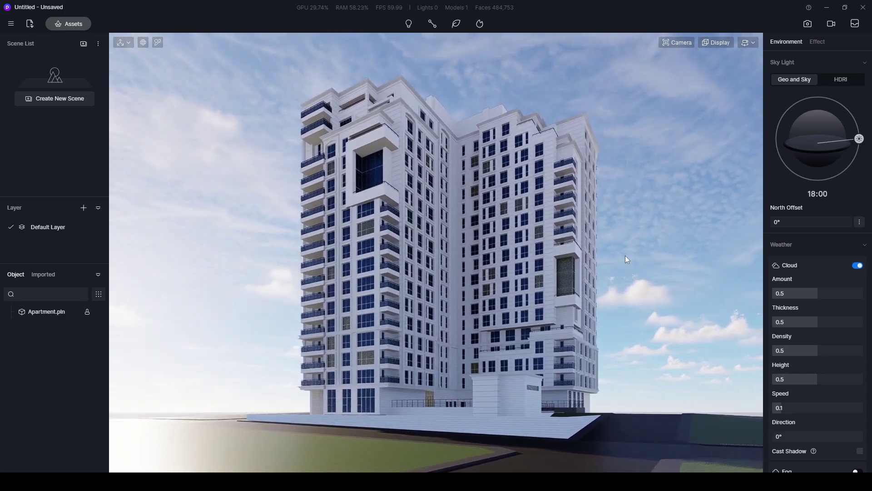
key("s")
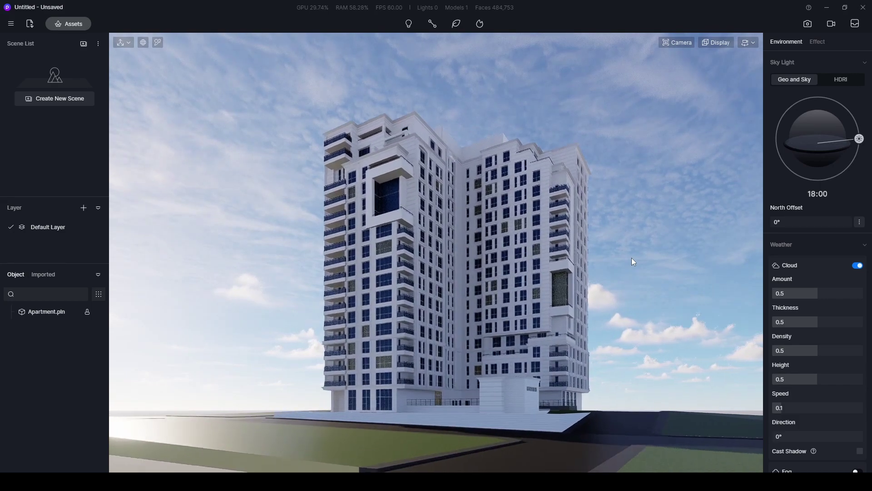
- Narrow the camera's field of view to about 69° and save the view as a new scene
left_click(682, 43)
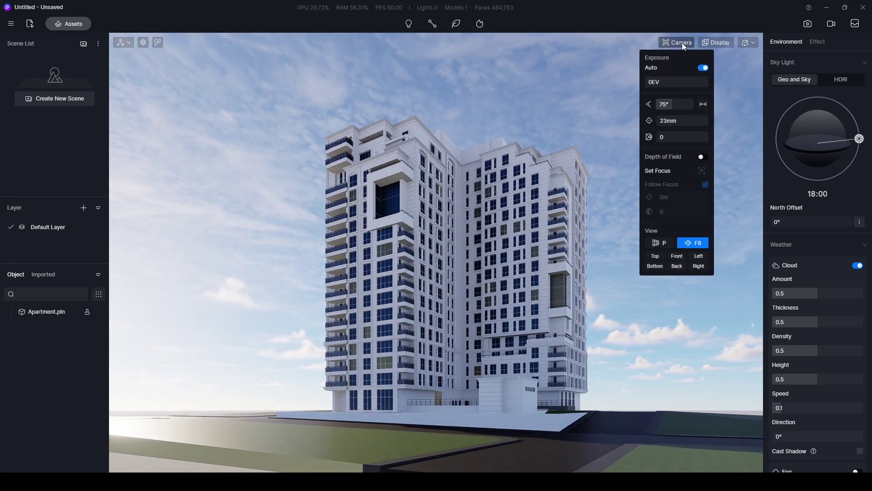
left_click_drag(677, 104, 671, 106)
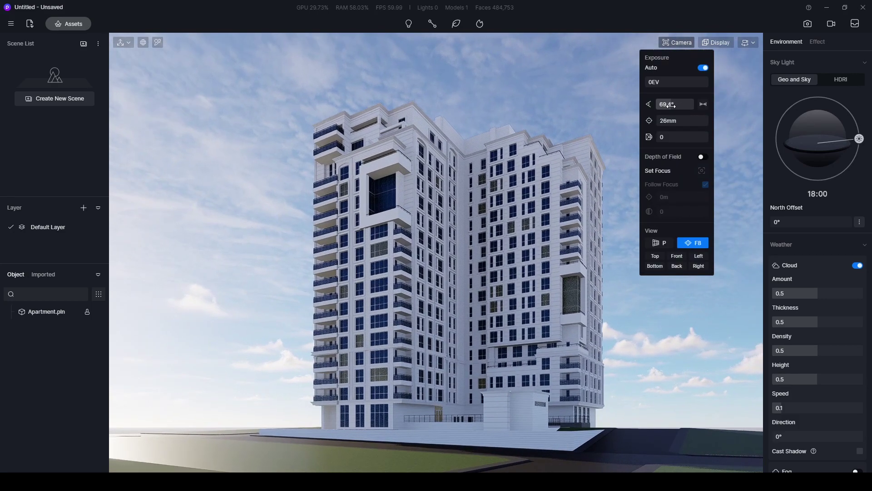
left_click(675, 106)
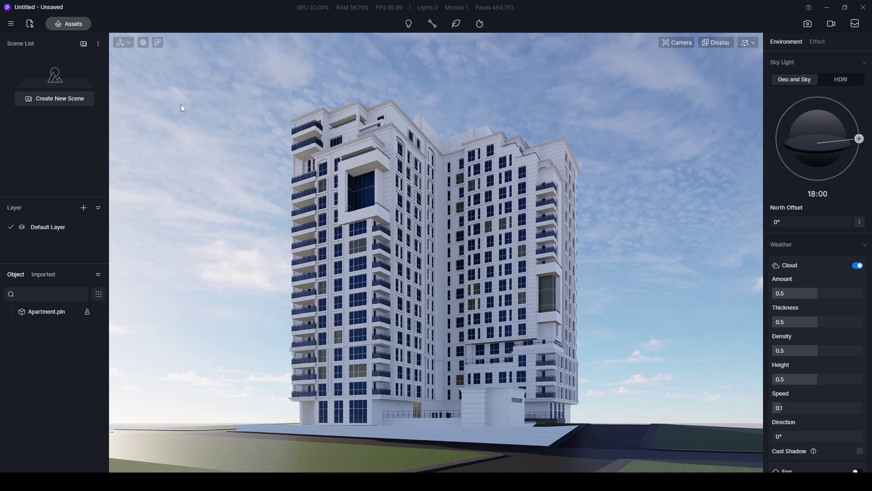
left_click(40, 99)
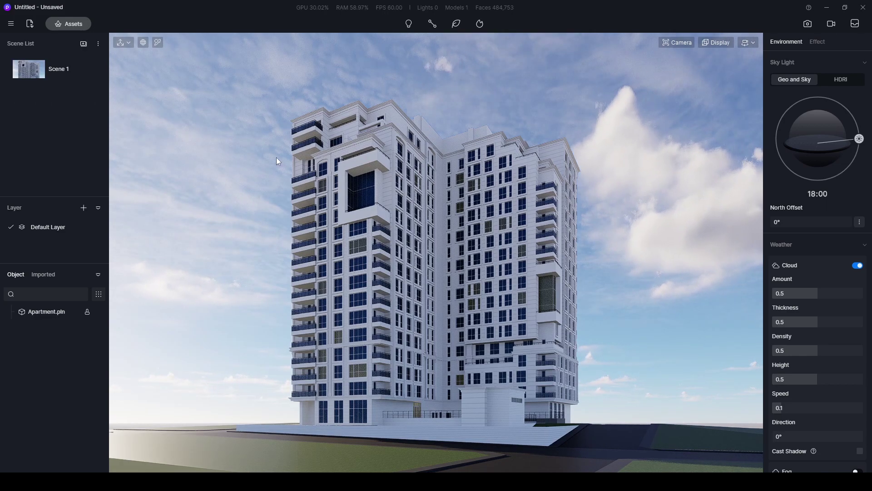
- Fly to another side of the tower and recall the saved Scene 1 view
right_click_drag(232, 176, 396, 179)
key("a")
key("w")
left_click(65, 67)
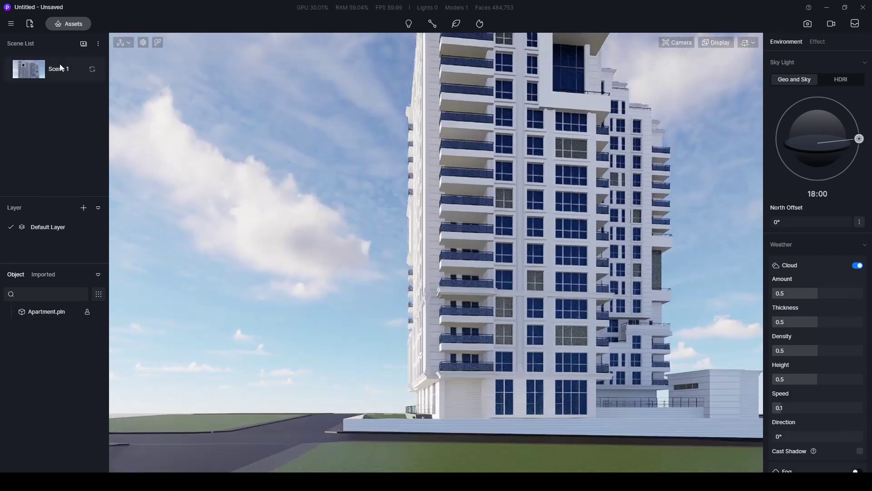
left_click(31, 71)
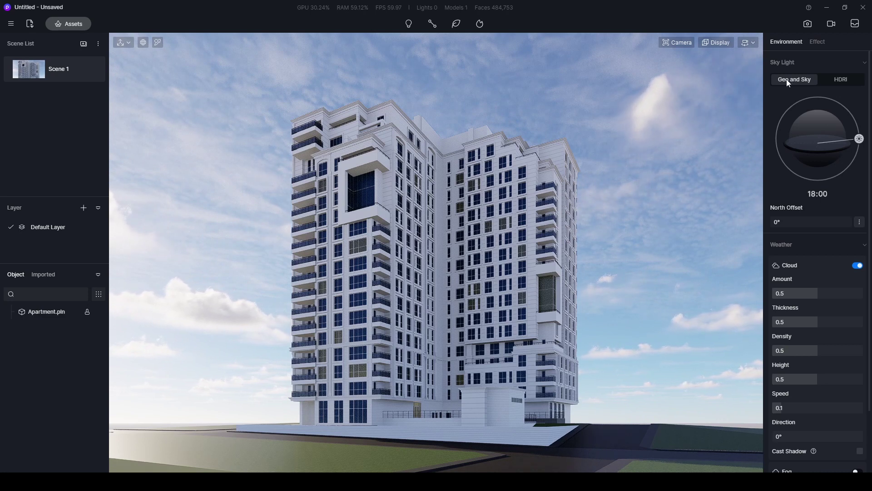
- Set the cloud speed to 0 in the weather settings
scroll(783, 82, "down", 2)
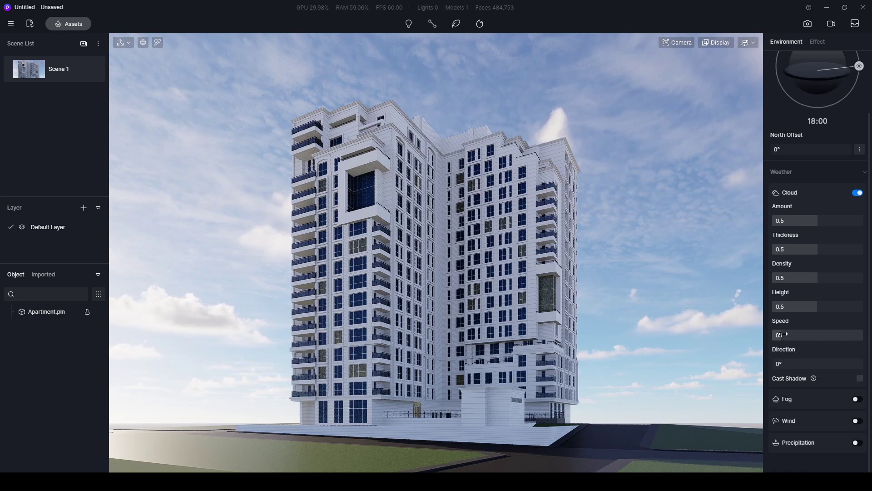
left_click_drag(777, 335, 640, 335)
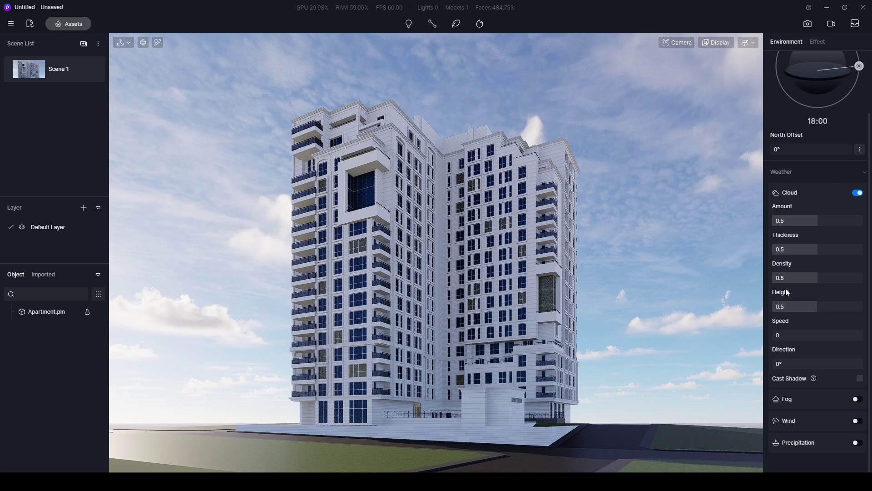
mouse_move(19, 81)
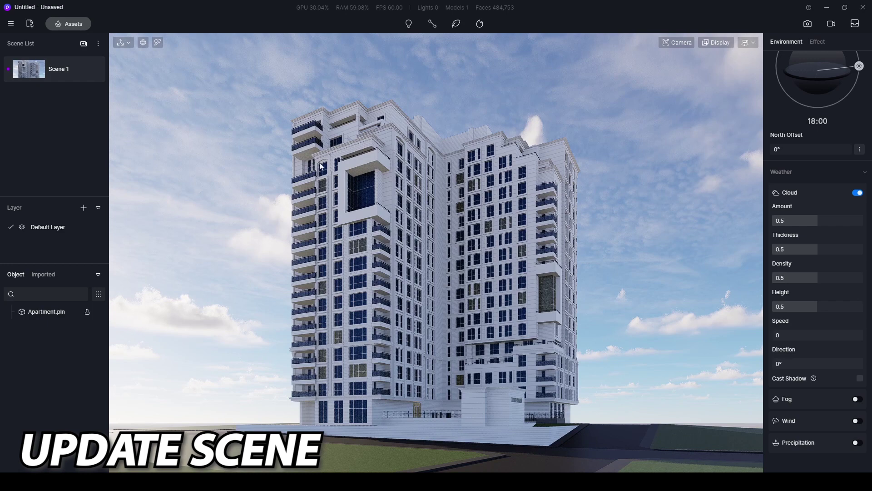
- Switch the sky light from Geo and Sky to HDRI
scroll(780, 127, "up", 2)
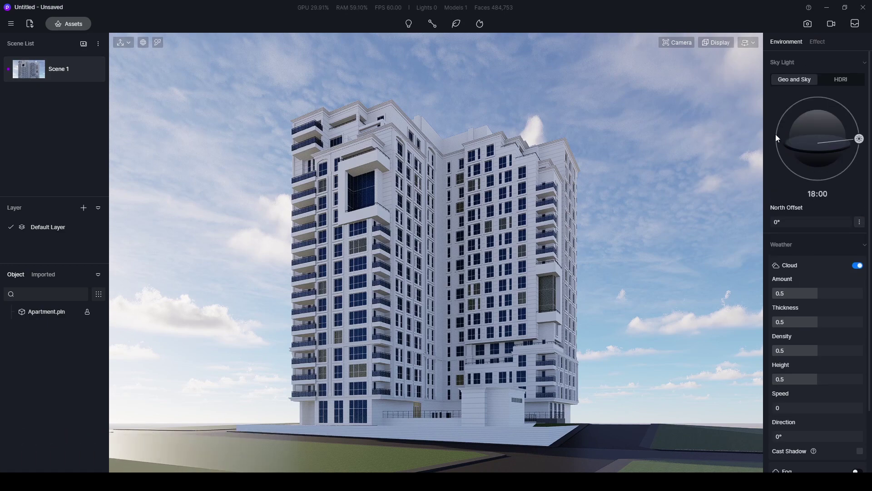
left_click(841, 81)
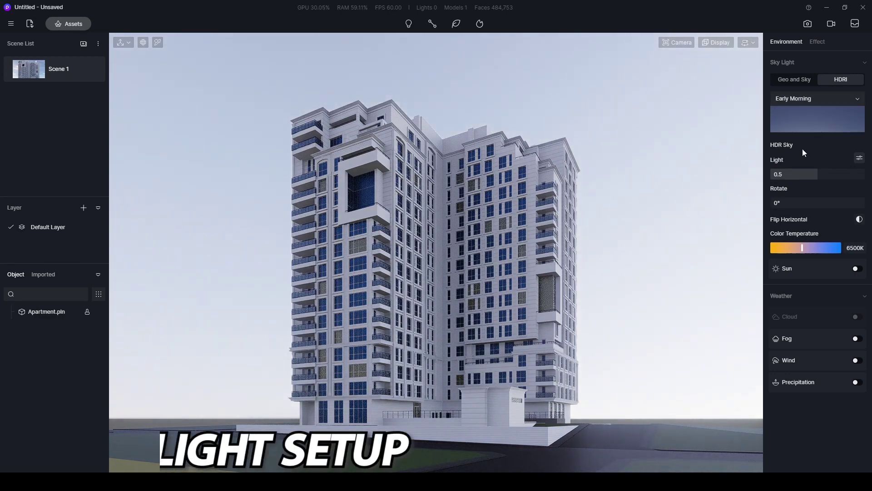
- Try the Sunrise preset as the HDRI sky
left_click(824, 125)
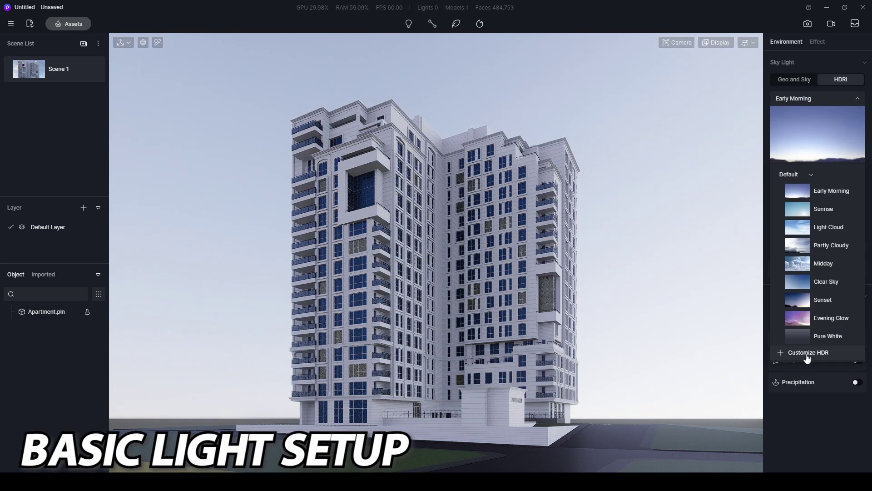
left_click(803, 212)
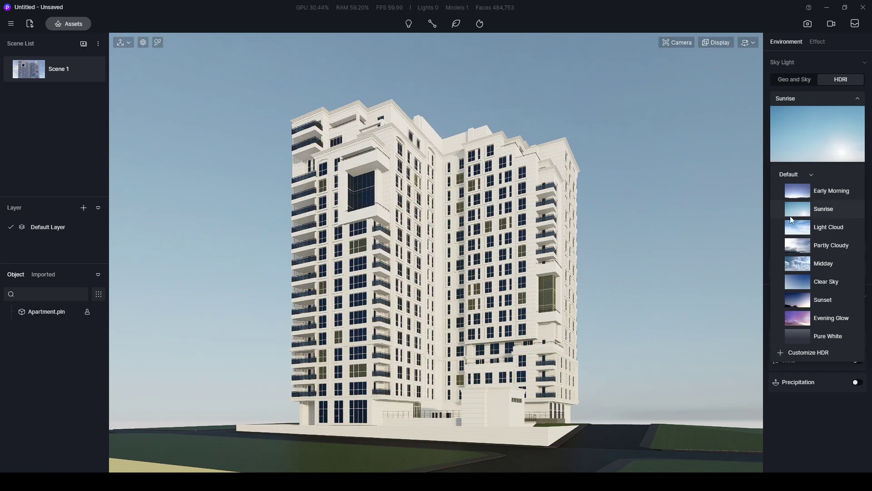
- Return the sky light to Geo and Sky, with a north offset of 142° and the time at 18:50
left_click(783, 81)
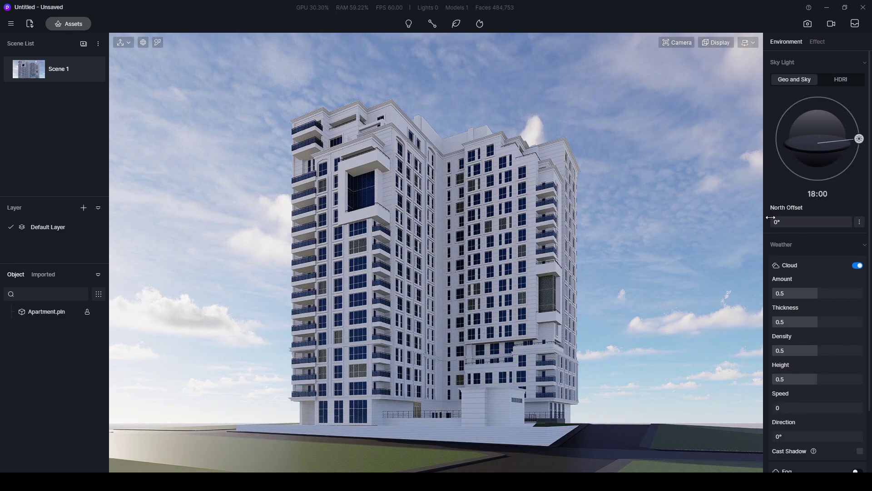
left_click_drag(785, 220, 794, 220)
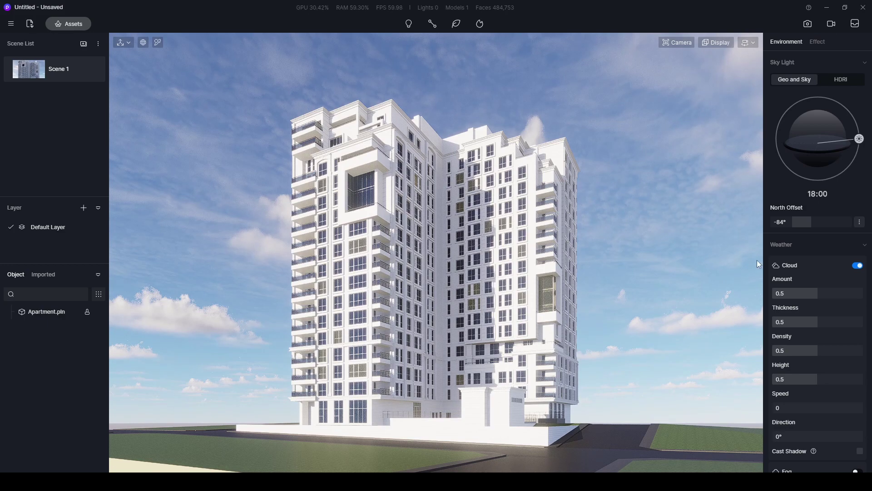
mouse_move(793, 221)
left_mouse_down()
mouse_move(762, 222)
mouse_move(844, 228)
left_mouse_up()
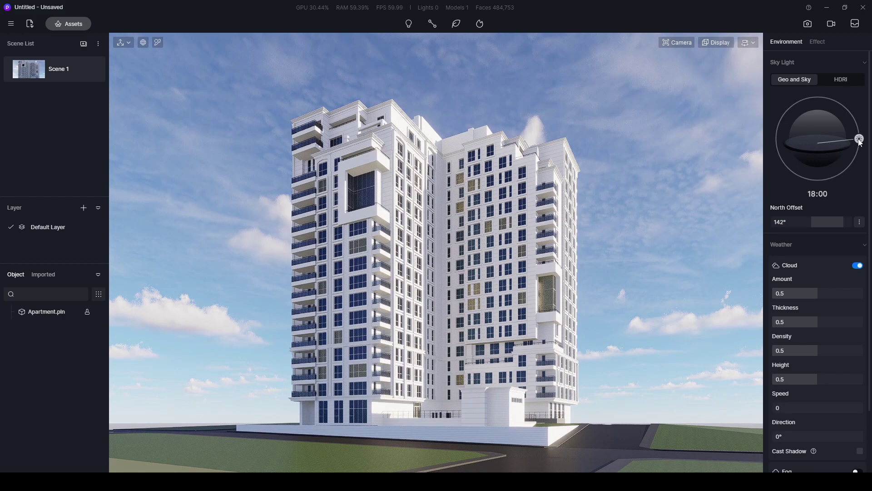
left_click_drag(861, 143, 863, 153)
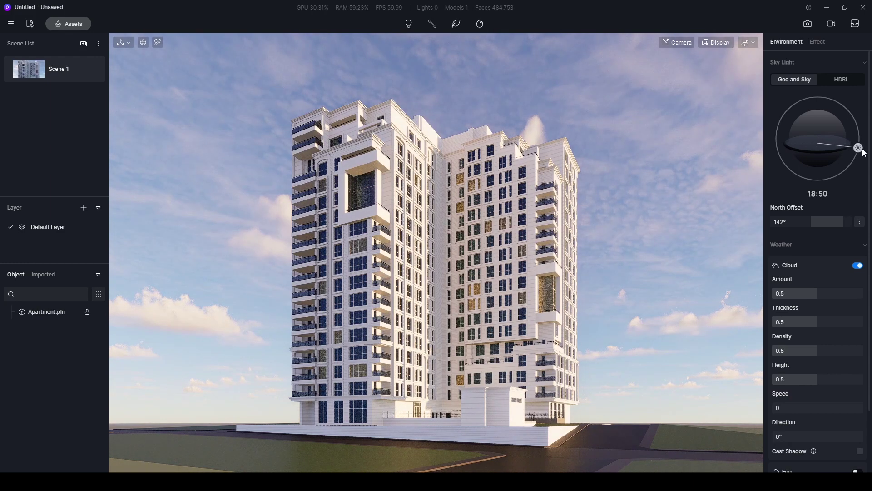
scroll(817, 227, "down", 2)
scroll(798, 306, "up", 1)
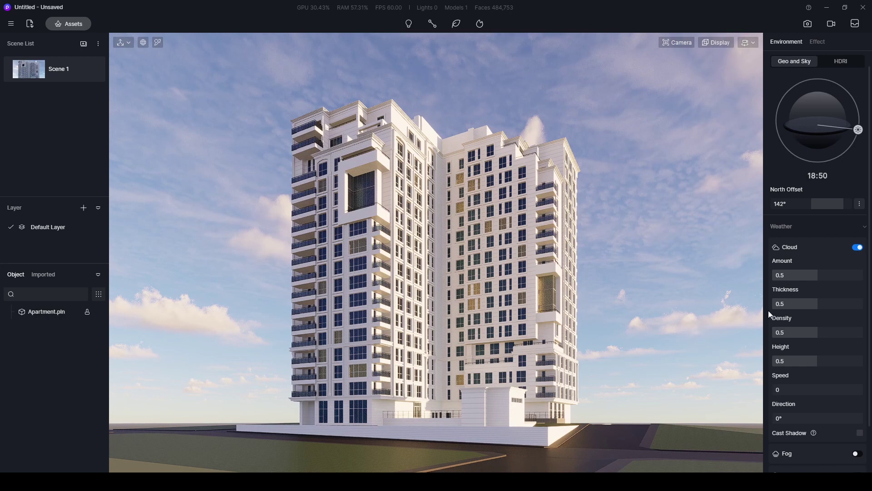
scroll(771, 305, "down", 1)
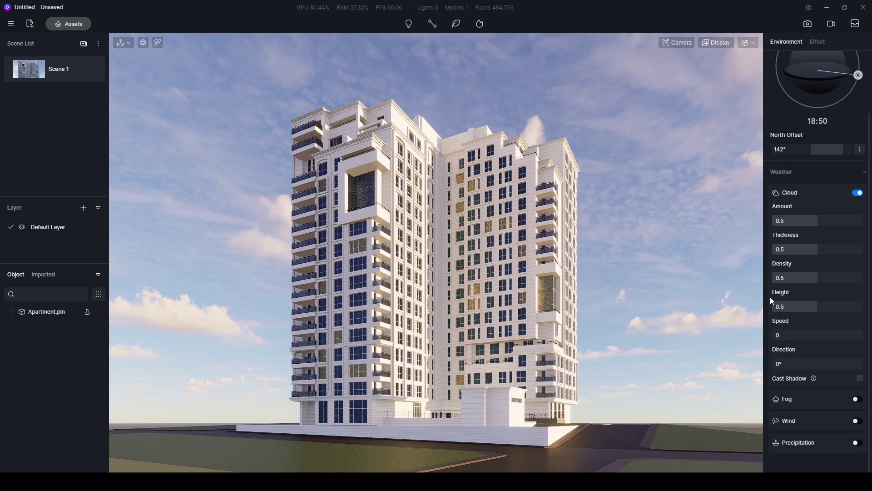
scroll(764, 363, "up", 1)
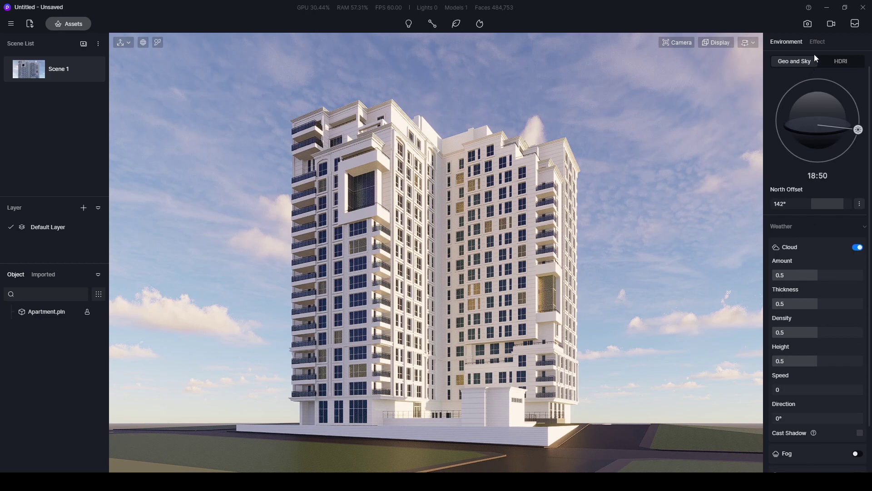
- Reduce the post-processing bloom to 0 and update Scene 1 with the current settings
left_click(817, 41)
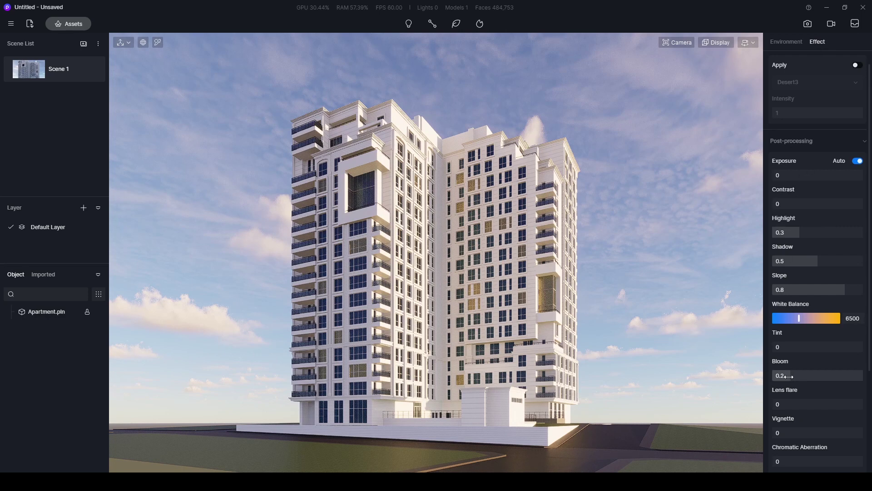
mouse_move(777, 379)
left_mouse_down()
mouse_move(870, 383)
mouse_move(773, 379)
left_mouse_up()
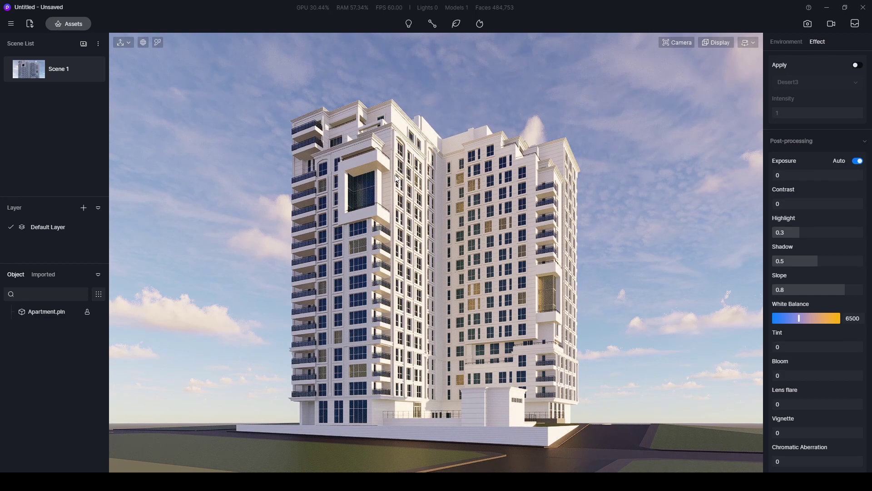
left_click(503, 82)
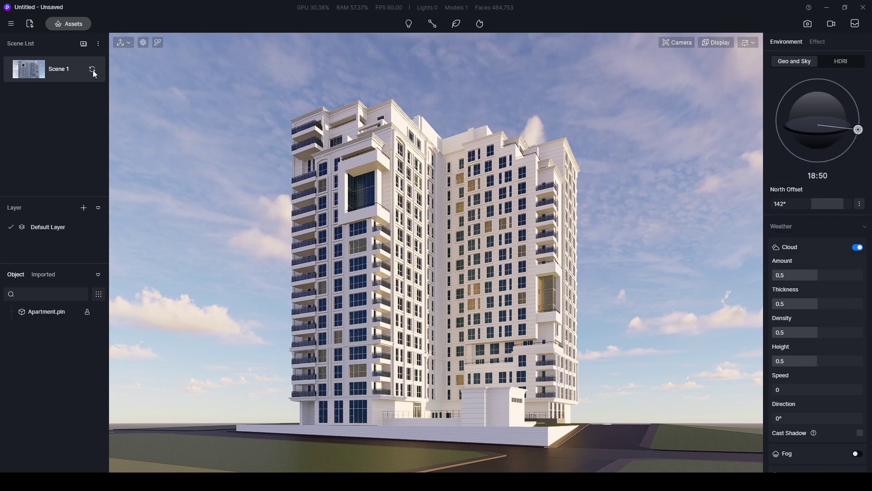
left_click(93, 69)
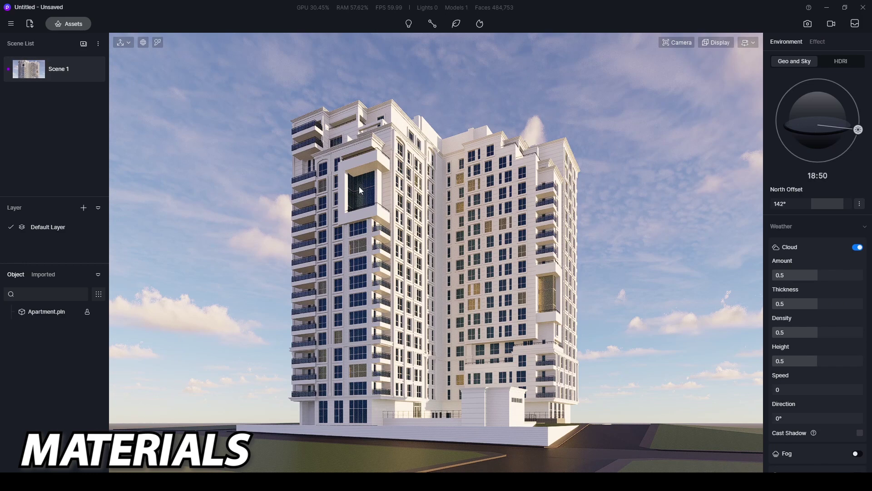
- Fly closer to the tower, frame its upper facade around the large recessed window, and save the view as a new scene
right_click_drag(375, 212, 401, 146)
key("a")
key("w")
key("w")
key("1")
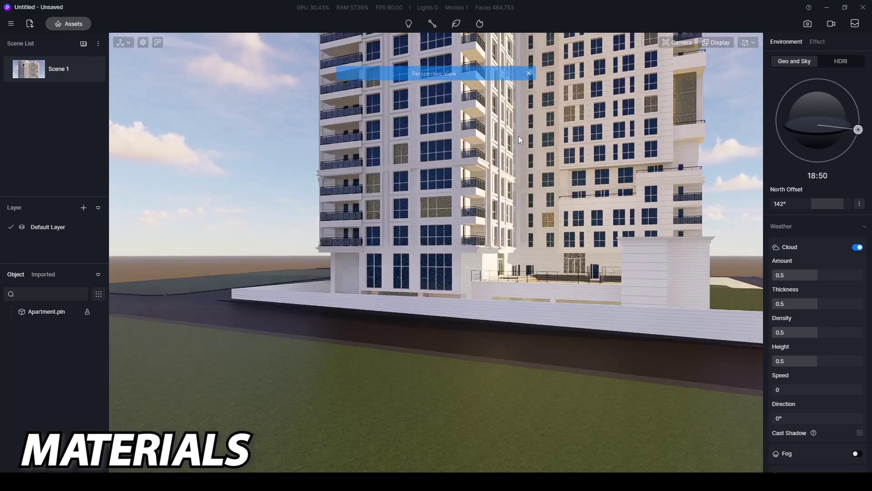
right_click_drag(518, 135, 558, 27)
key("w")
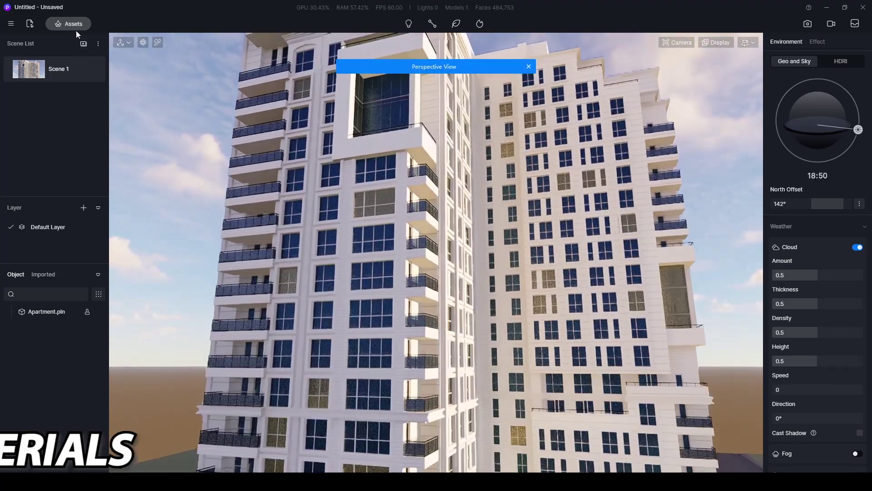
left_click(83, 44)
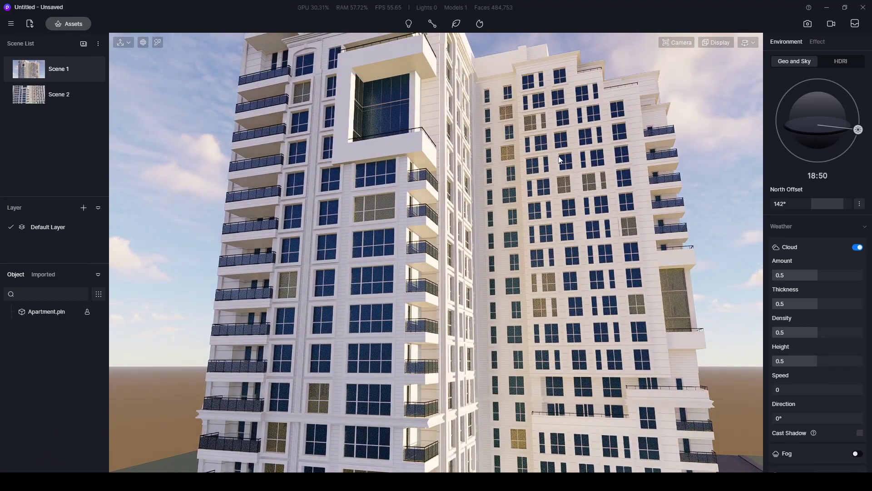
- Examine the glazing of the large framed window up close, and the tower's upper facade from farther back
key("w")
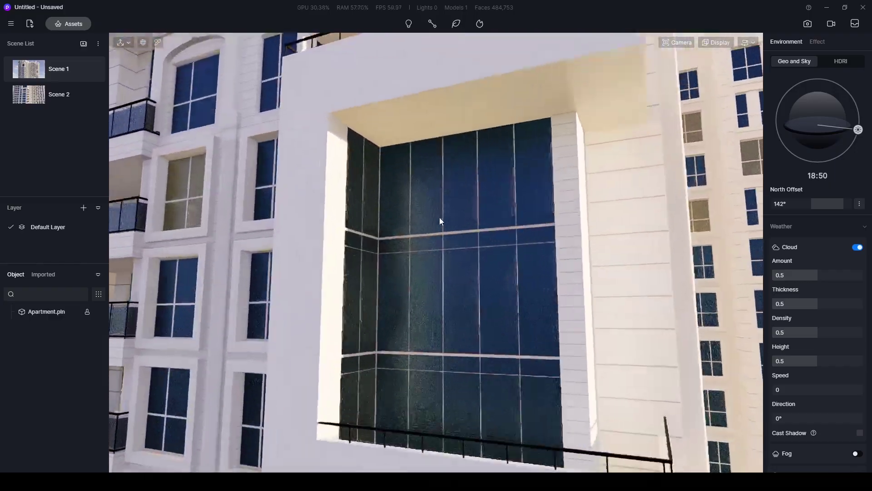
key("w")
right_click_drag(440, 217, 495, 213)
key("s")
key("d")
key("s")
key("d")
key("a")
key("w")
key("s")
key("a")
key("w")
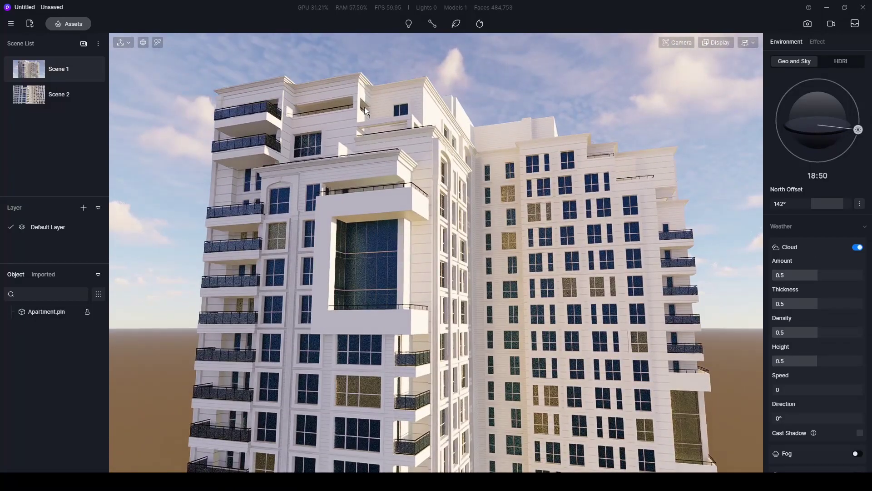
key("a")
key("w")
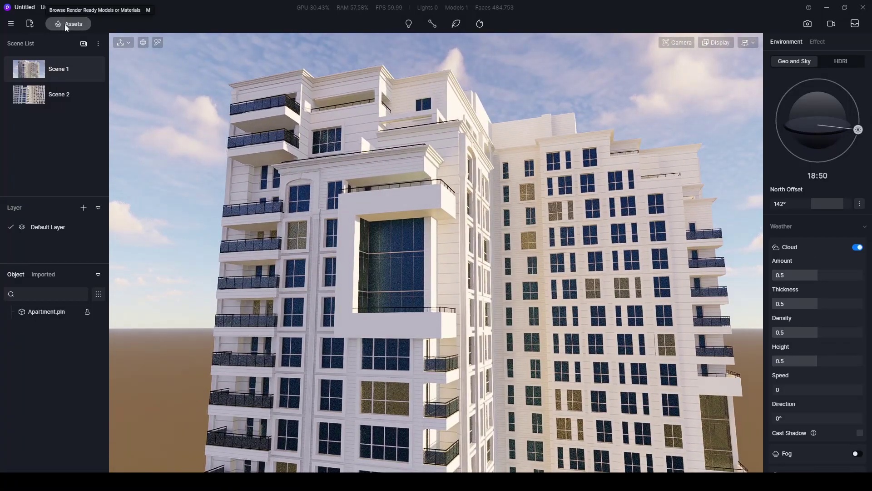
- Search the online material library for GLASS and apply Basic Glass to the tower's blue window glazing
left_click(64, 23)
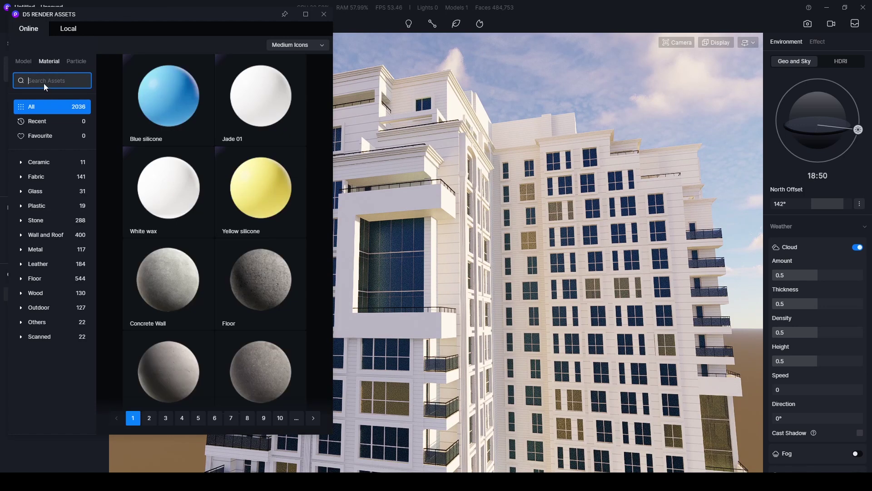
type("GLASS")
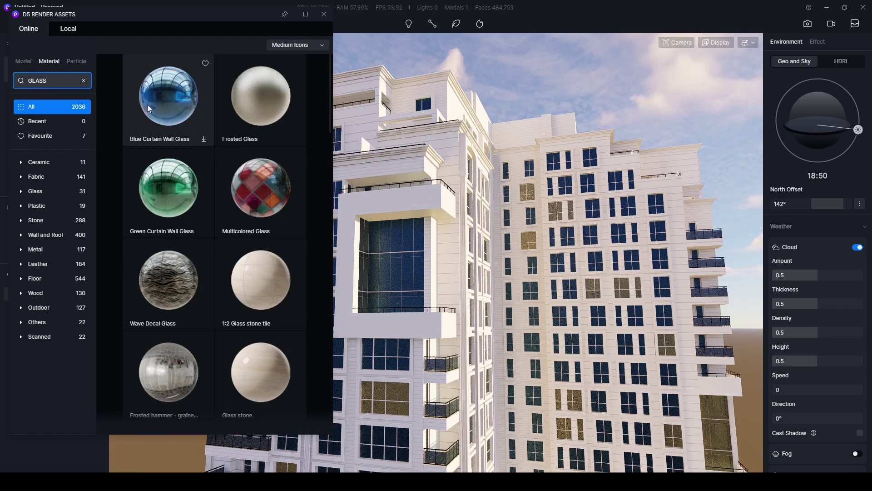
scroll(221, 241, "down", 8)
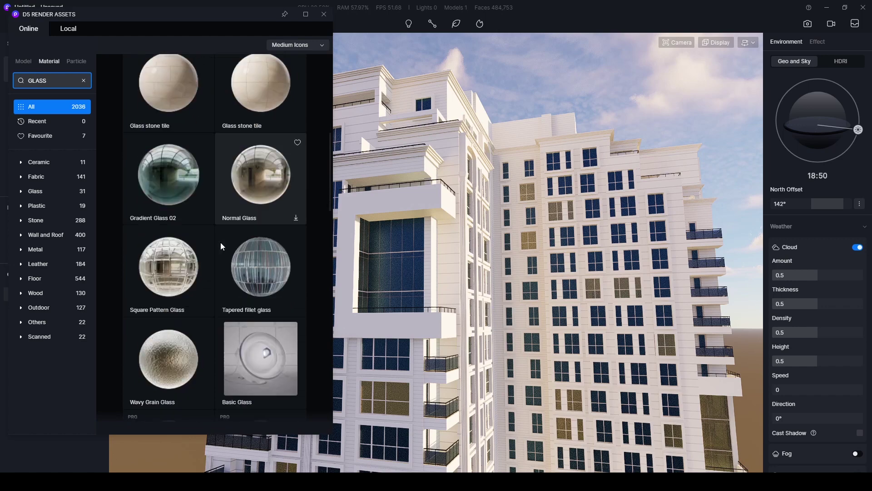
scroll(217, 230, "down", 3)
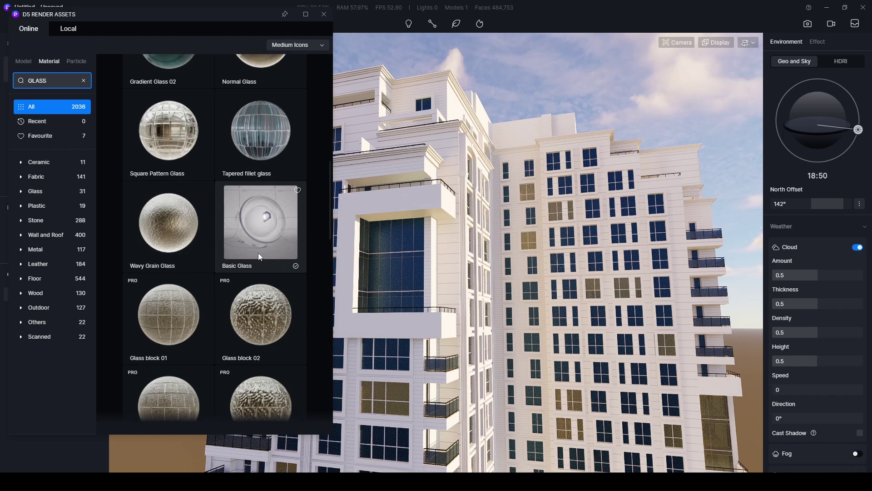
left_click_drag(229, 20, 710, 48)
left_click(745, 247)
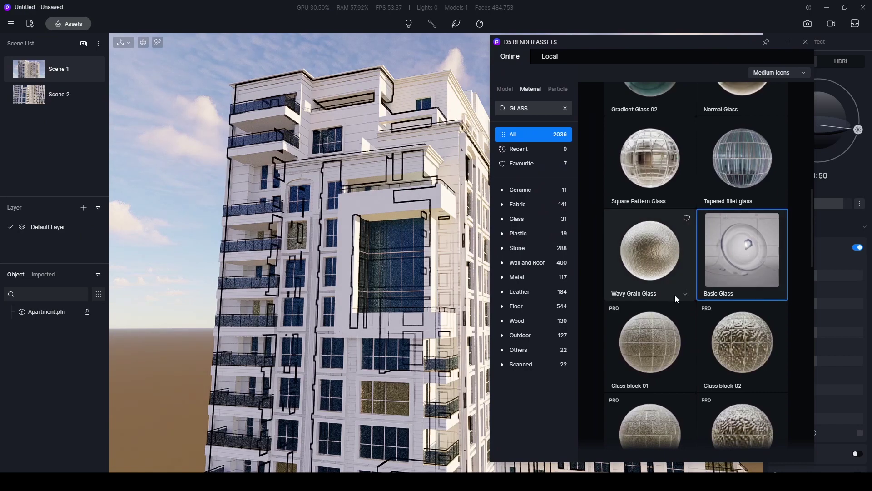
left_click(408, 232)
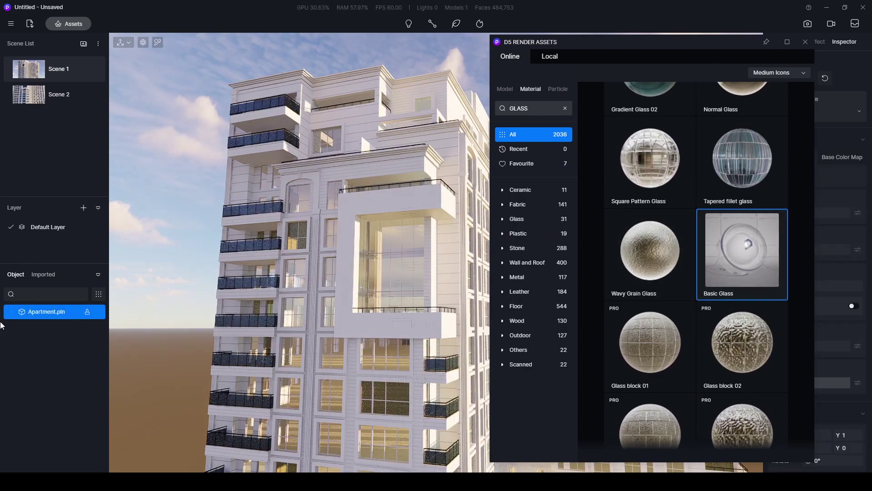
- Tint the Basic Glass base color dark green, at hue 150, saturation 28 and value 43
scroll(424, 244, "up", 5)
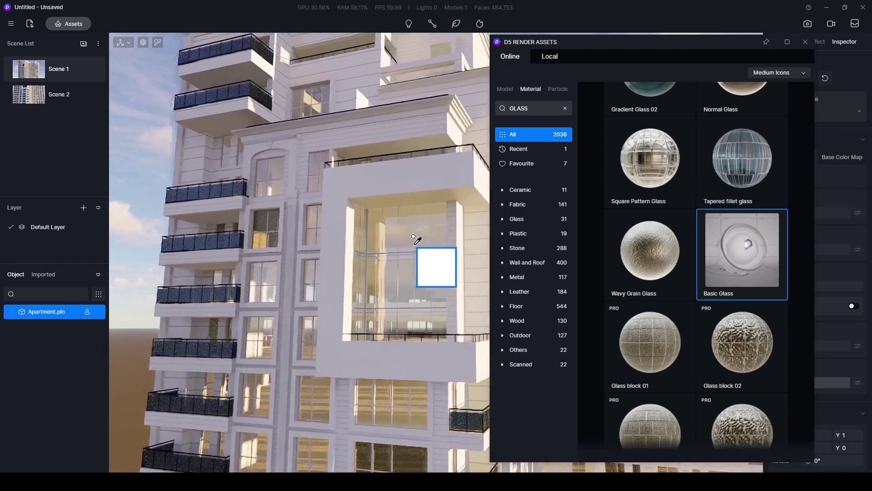
scroll(414, 236, "up", 3)
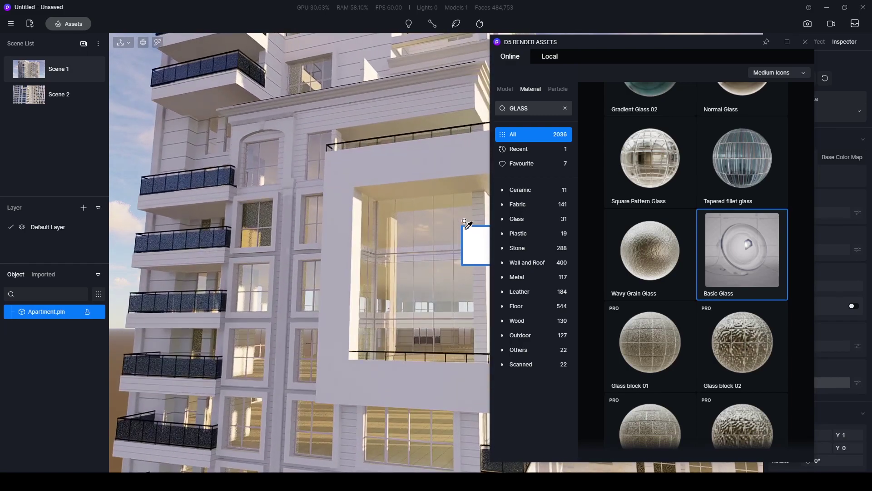
left_click_drag(712, 45, 119, 230)
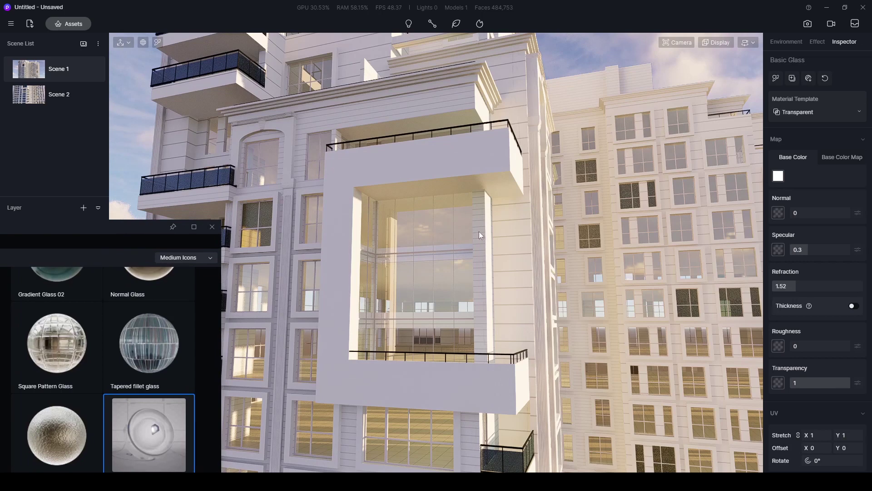
left_click(778, 177)
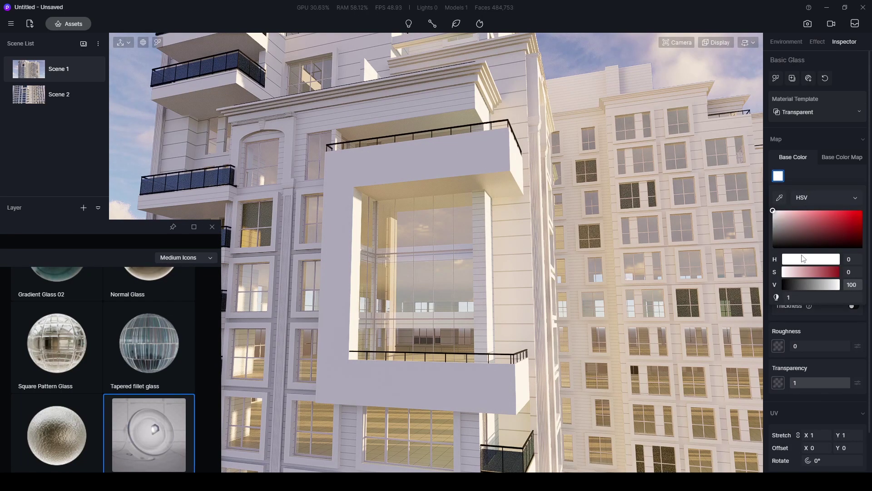
left_click(806, 258)
left_click(796, 214)
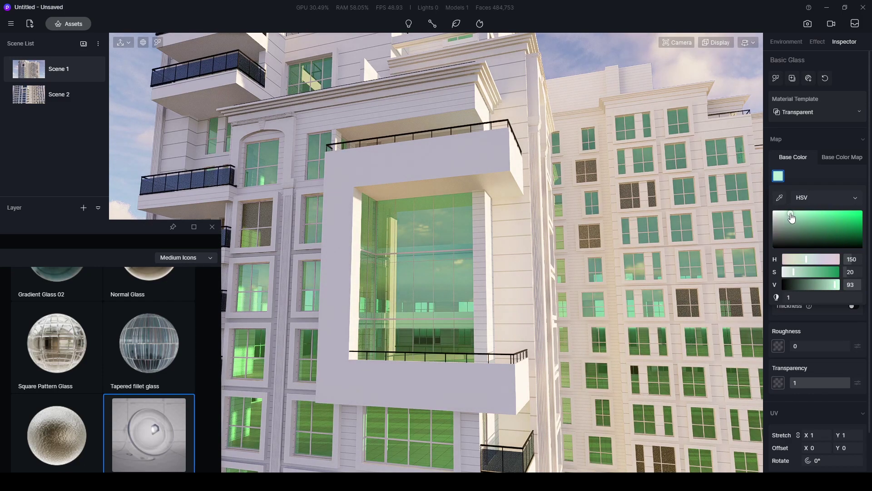
left_click(796, 225)
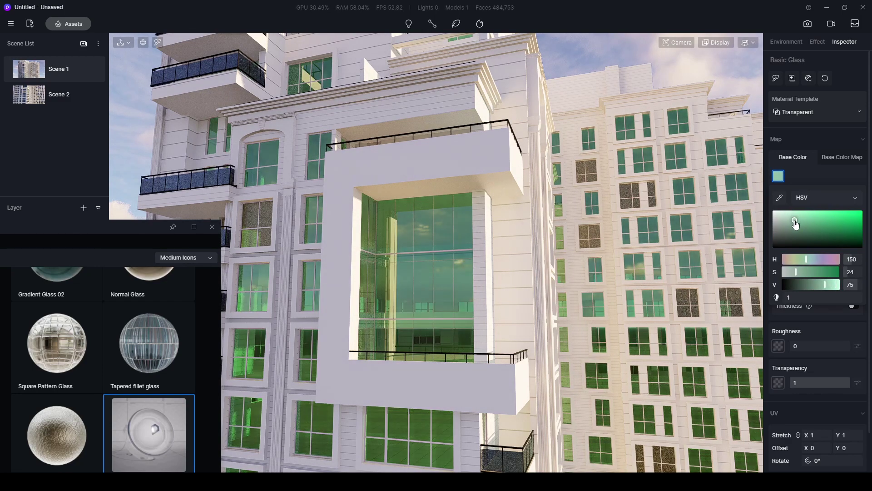
left_click_drag(796, 225, 799, 235)
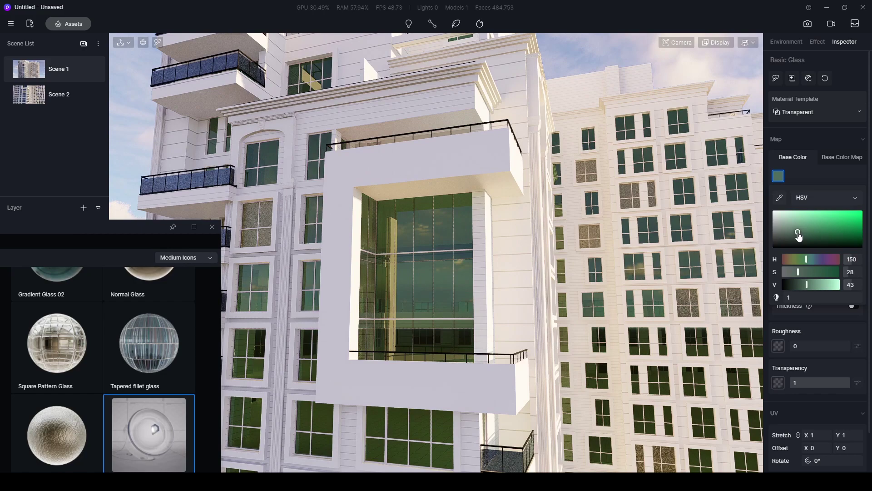
- Darken and desaturate the Basic Glass base color to saturation 11 and value 29, checking it from a wider view
scroll(620, 238, "down", 6)
right_click_drag(620, 238, 460, 234)
scroll(459, 233, "up", 3)
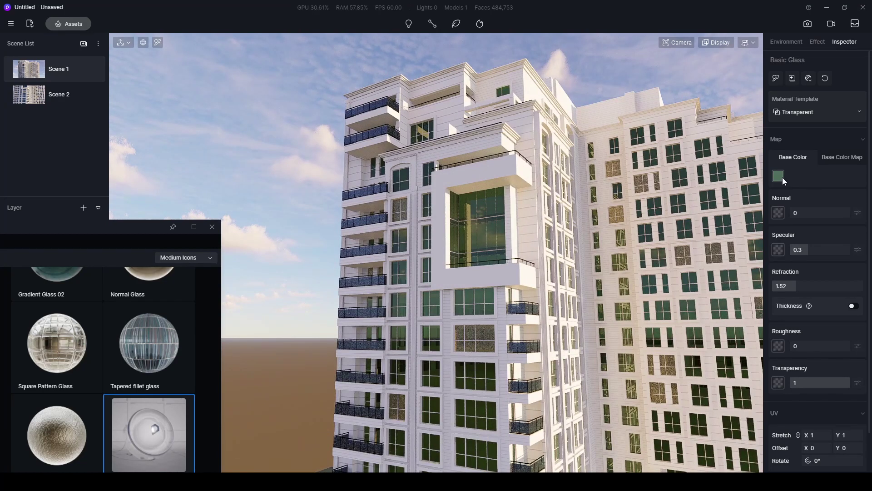
left_click(781, 177)
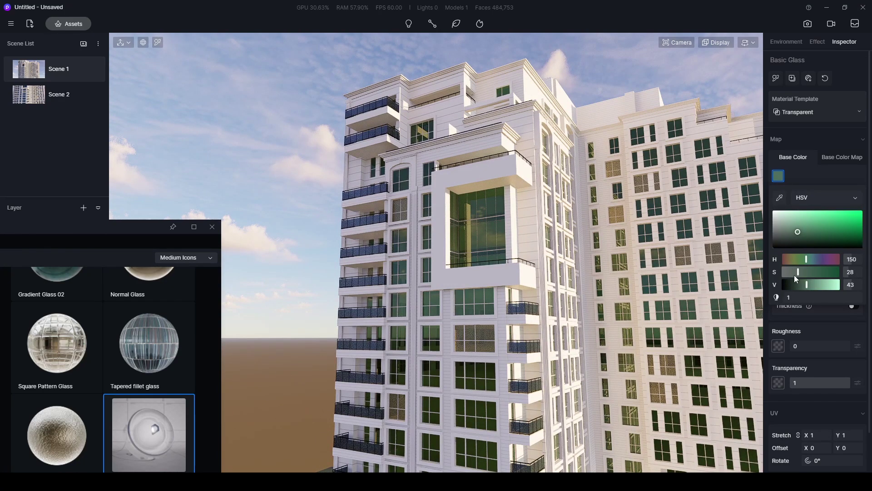
mouse_move(798, 272)
left_mouse_down()
mouse_move(788, 271)
mouse_move(799, 284)
left_mouse_up()
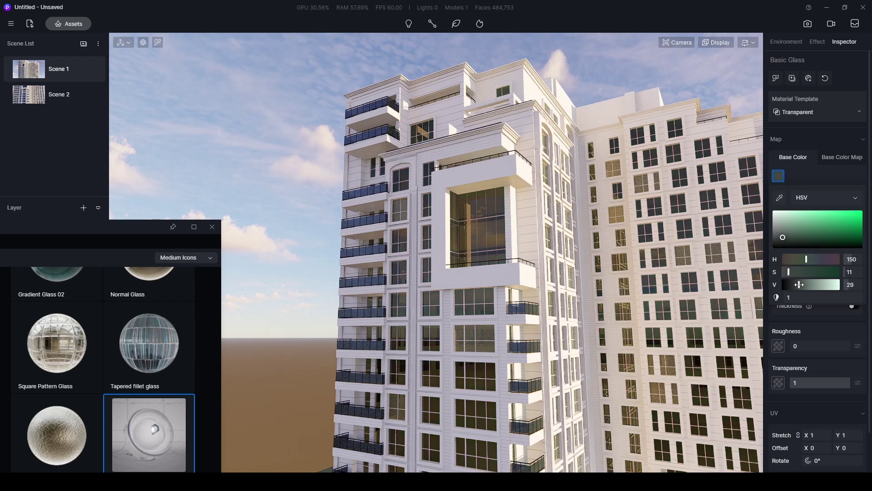
- Raise the Basic Glass specular to 0.36, with the framed window in view
left_click(702, 83)
right_click_drag(613, 156, 580, 172)
key("w")
key("s")
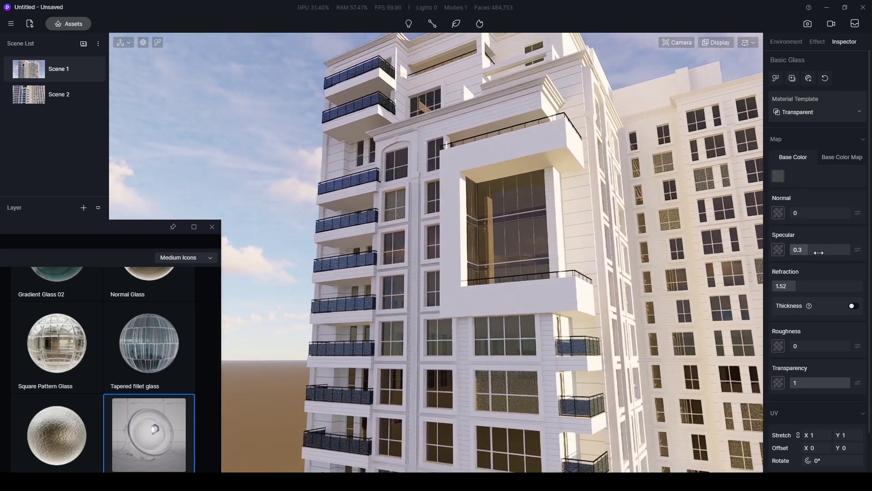
left_click_drag(817, 252, 820, 252)
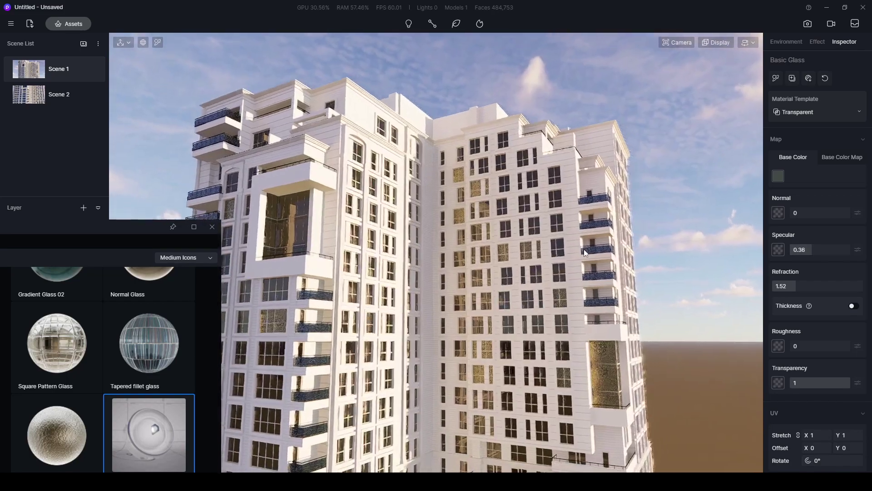
- Examine the tower's glazing from several distances and inspect the material settings of the large window with the pale, textured glass
key("w")
right_click_drag(504, 253, 530, 248)
key("q")
key("s")
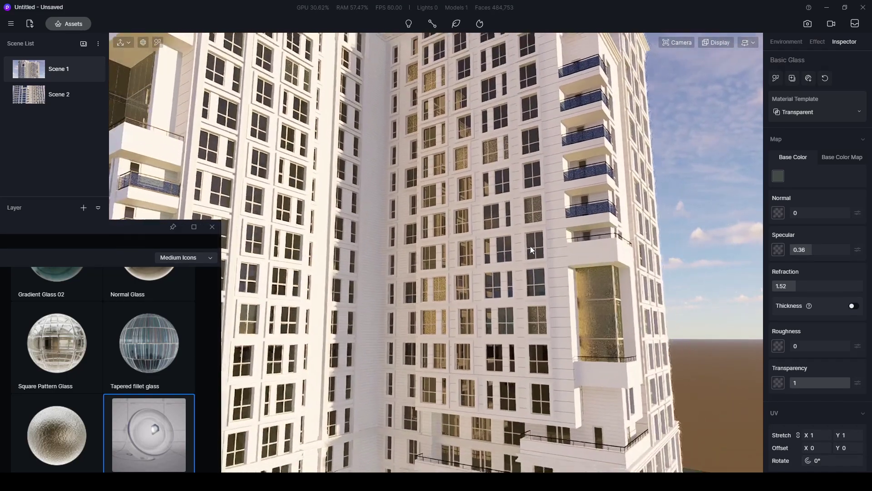
key("a")
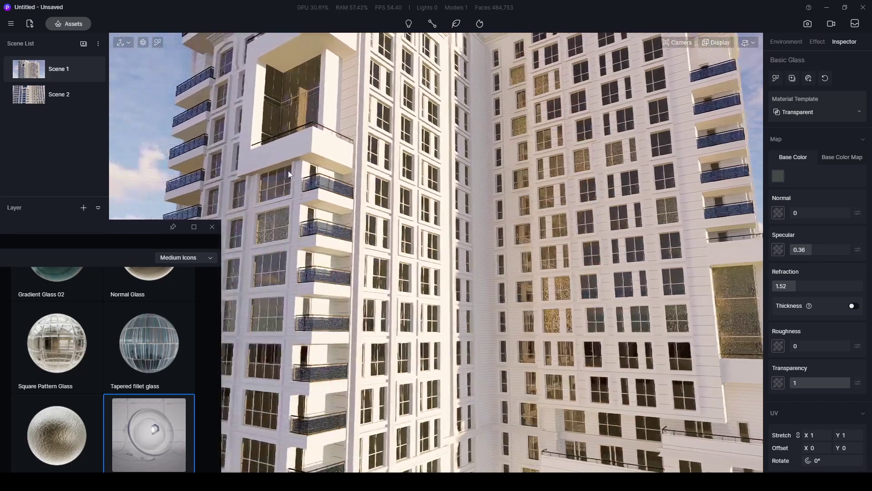
key("w")
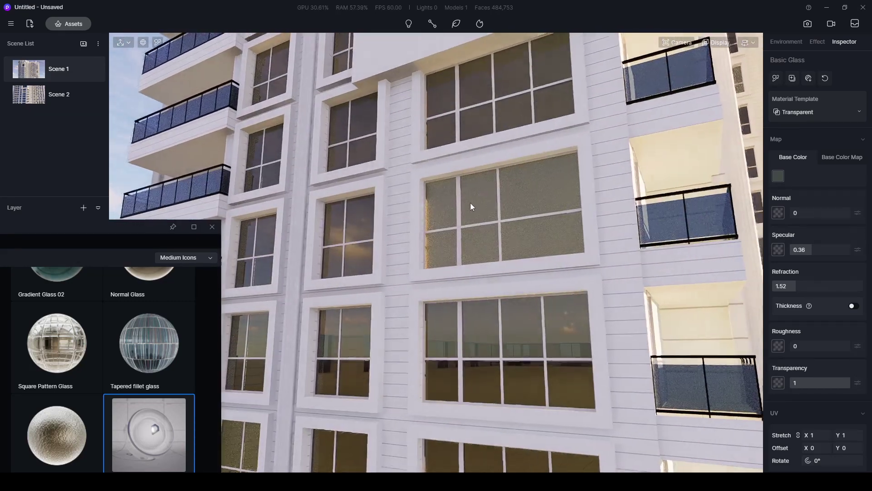
right_click_drag(470, 203, 542, 190)
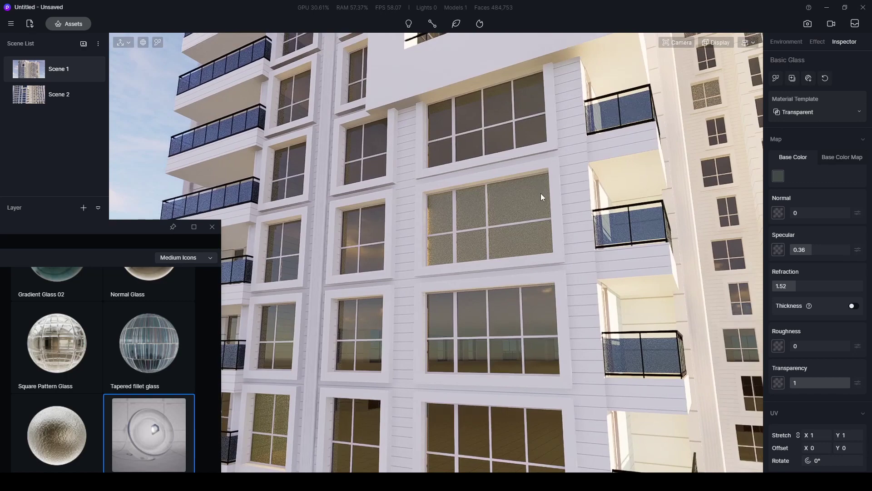
left_click(513, 199)
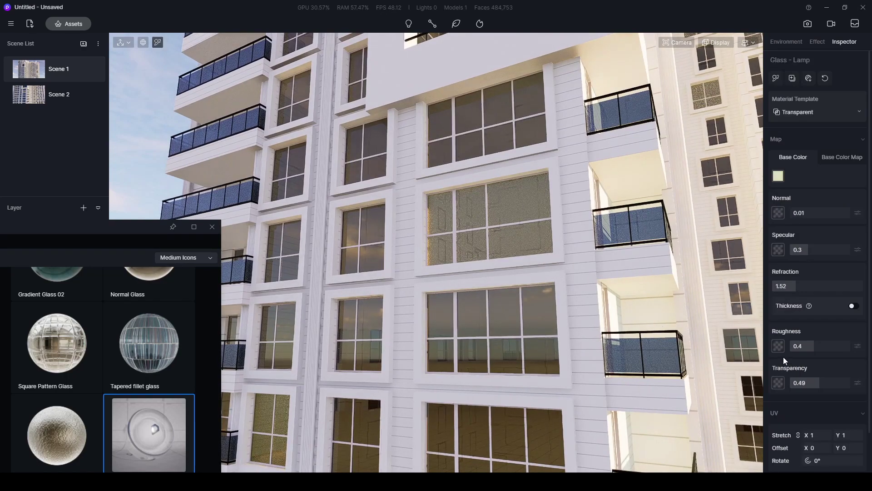
scroll(776, 354, "down", 1)
scroll(794, 203, "up", 1)
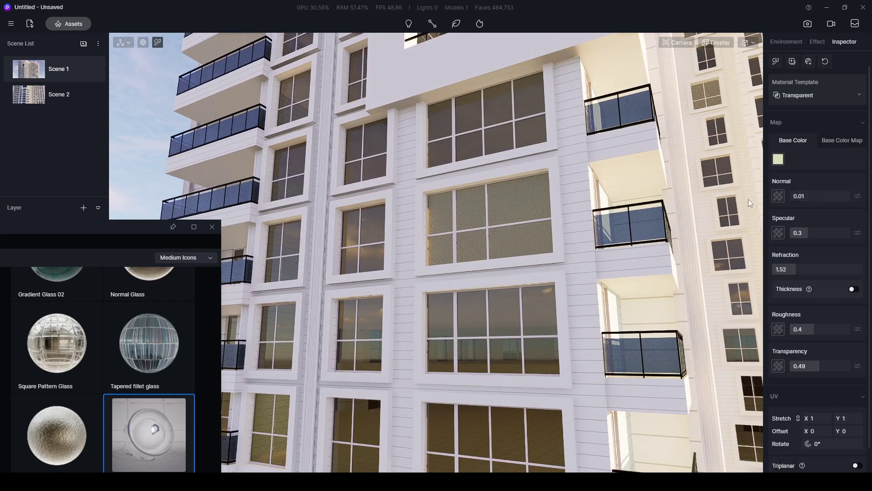
- Apply the dark-tinted Basic Glass to the windows that carry the textured Glass - Lamp material
key("Escape")
right_click_drag(552, 213, 536, 190)
left_click(515, 216)
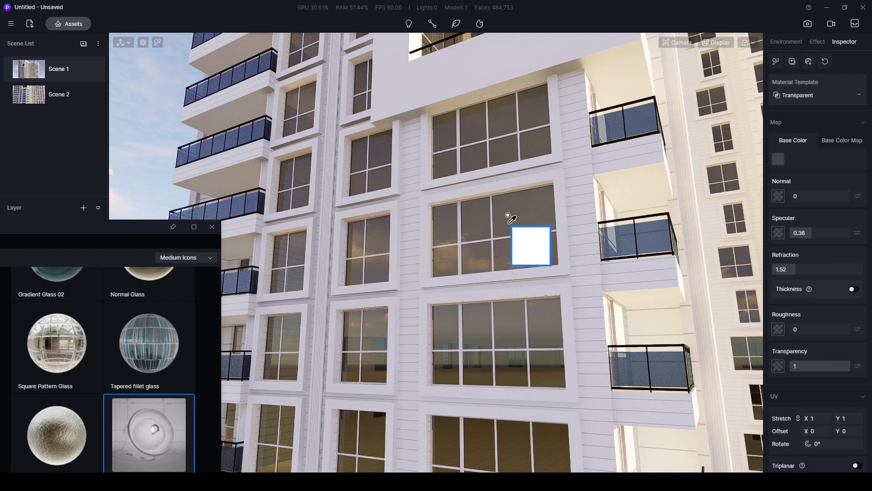
key("Escape")
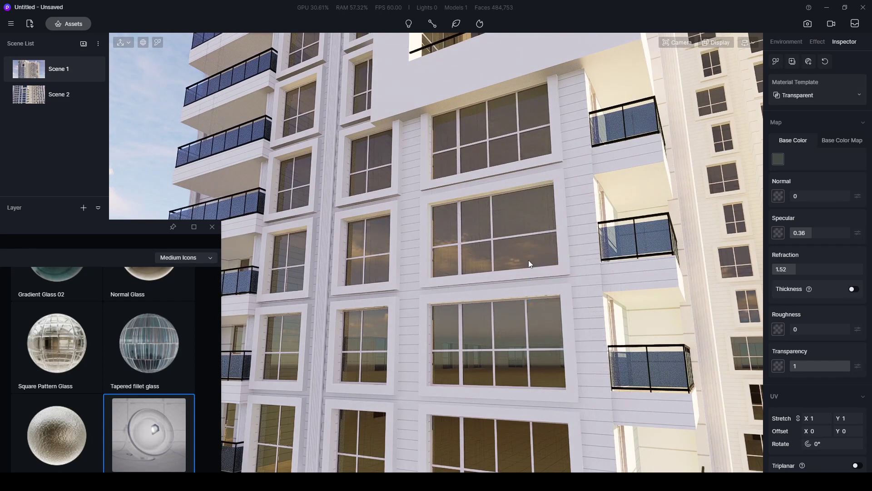
- Change the selected window glass to the Custom template and make it emissive at an intensity of 43.6
scroll(869, 310, "down", 1)
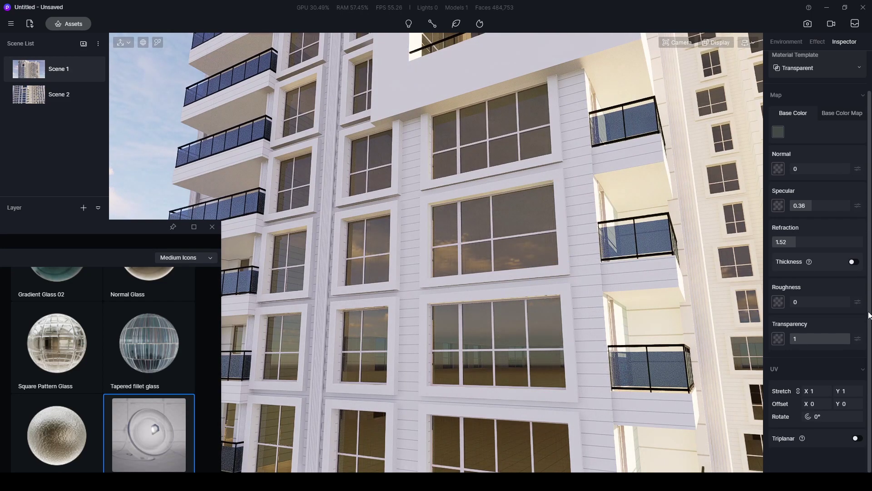
scroll(869, 314, "up", 2)
left_click(795, 113)
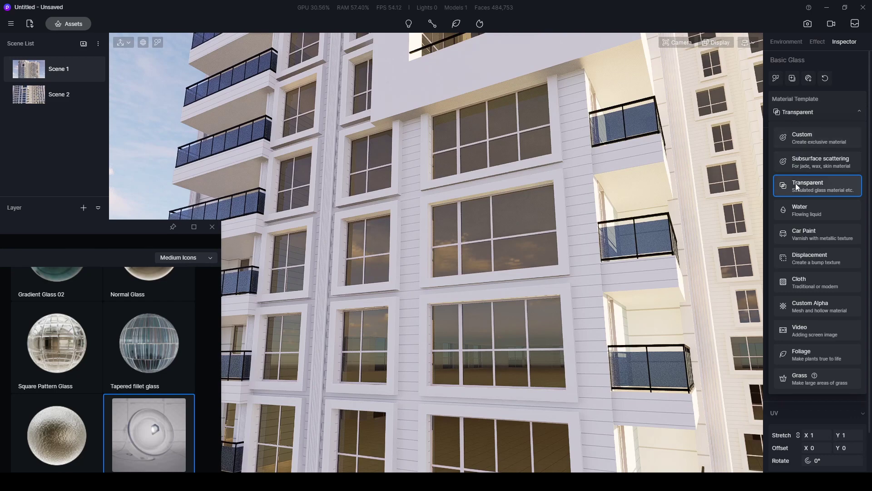
left_click(813, 136)
scroll(841, 369, "down", 4)
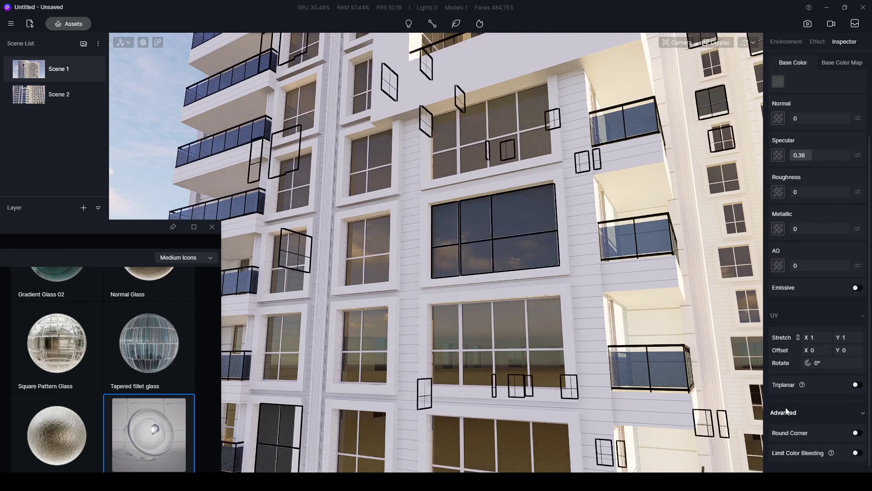
left_click(857, 287)
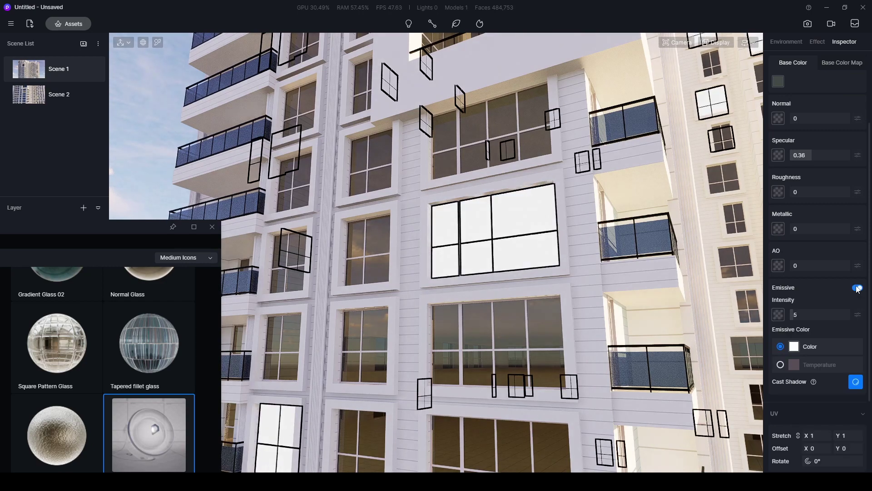
scroll(781, 401, "down", 4)
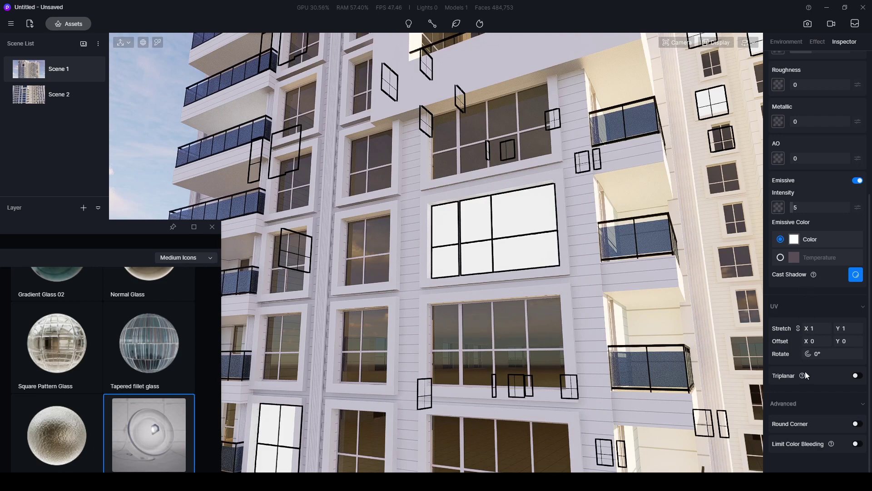
mouse_move(799, 207)
left_mouse_down()
mouse_move(868, 212)
mouse_move(817, 207)
left_mouse_up()
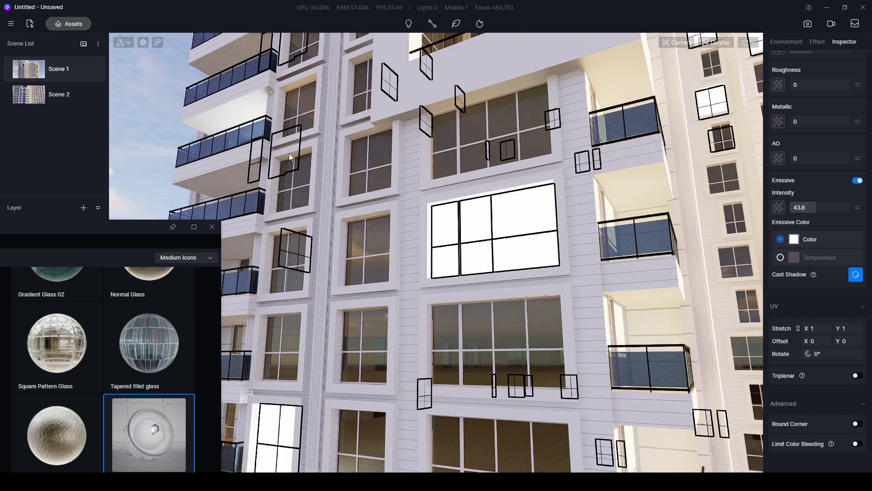
- Set the sky time to 19:24 to preview the glowing windows across the tower at dusk
left_click(167, 129)
scroll(520, 306, "down", 8)
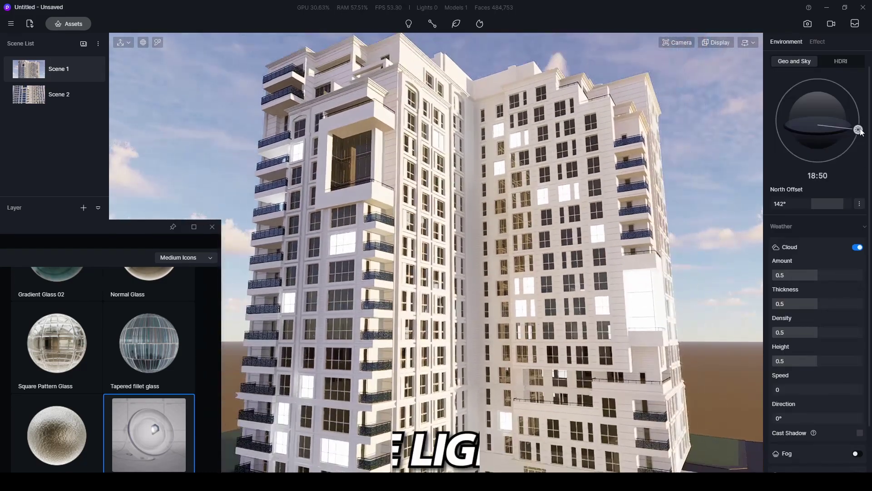
mouse_move(858, 129)
left_mouse_down()
mouse_move(862, 142)
mouse_move(857, 136)
left_mouse_up()
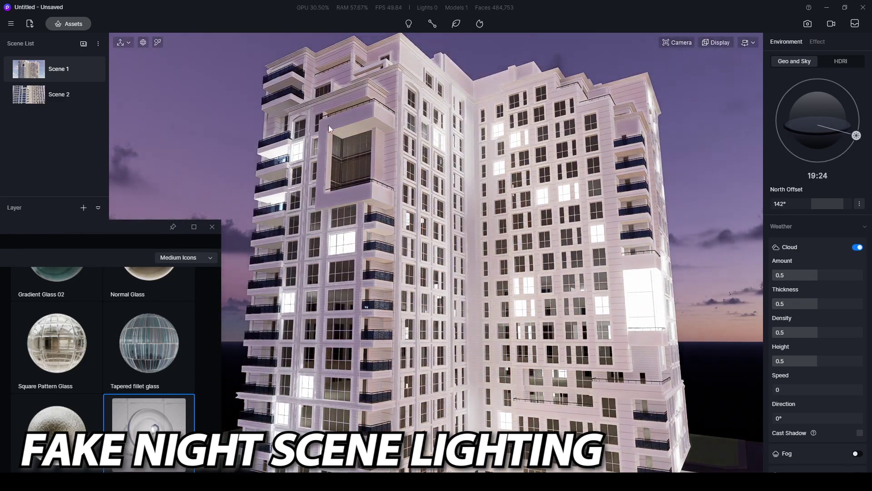
- From Scene 2, replace the glowing window material with the tinted Basic Glass and check the whole tower
left_click(27, 94)
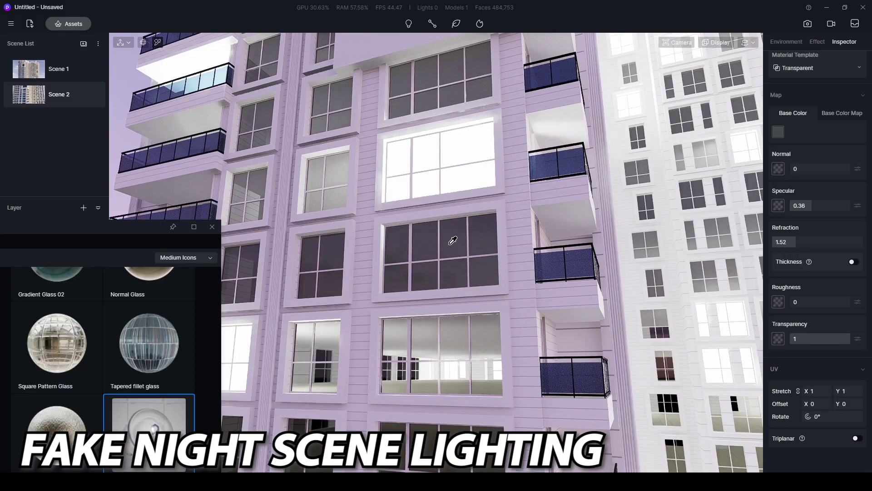
left_click(448, 229)
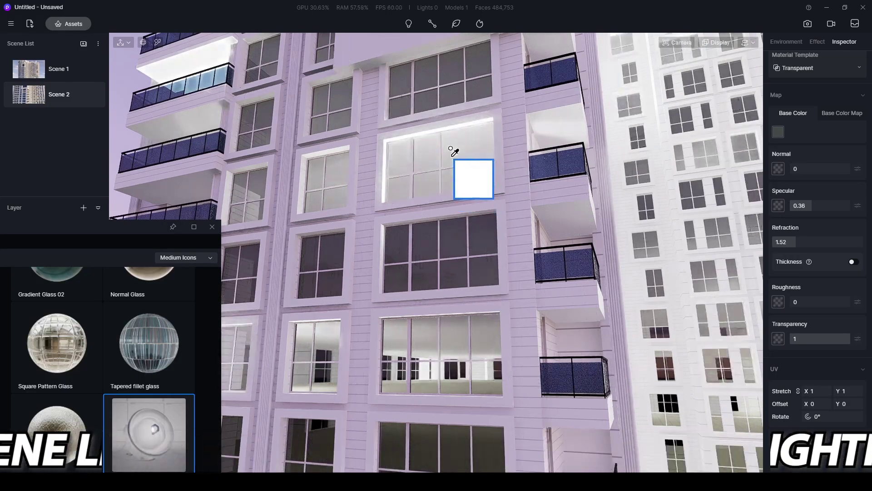
right_click_drag(424, 244, 450, 244)
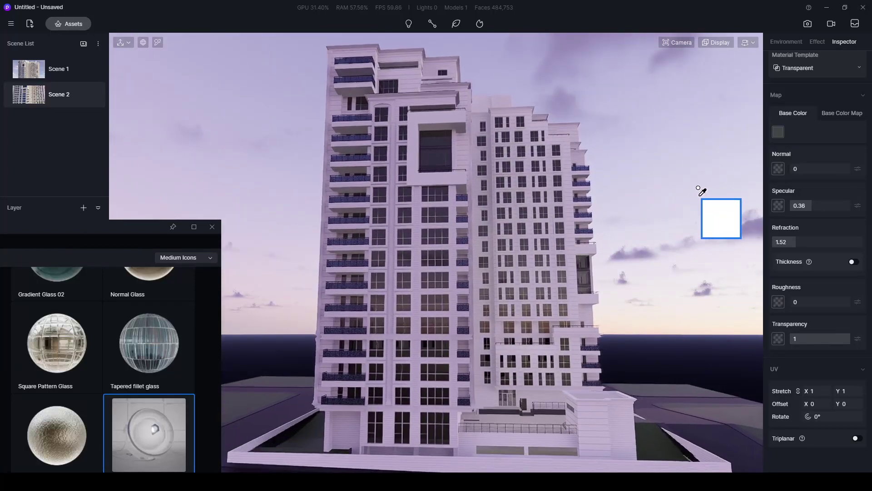
key("Escape")
left_click(689, 189)
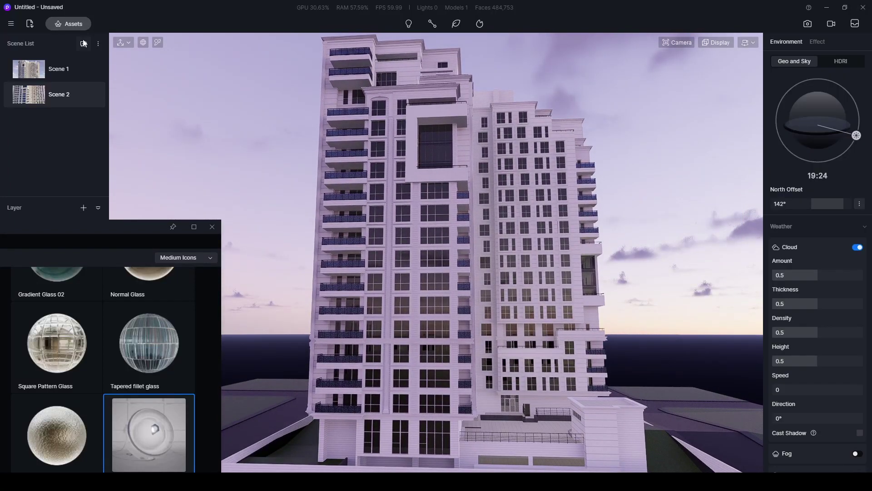
- Turn off Camera Switch Only for the scenes and return to Scene 1 with its 18:50 sky
left_click(98, 43)
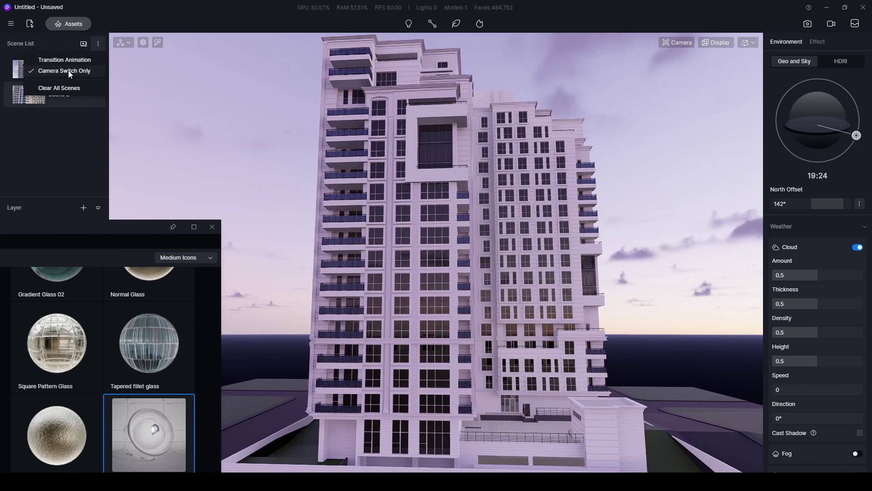
left_click(45, 72)
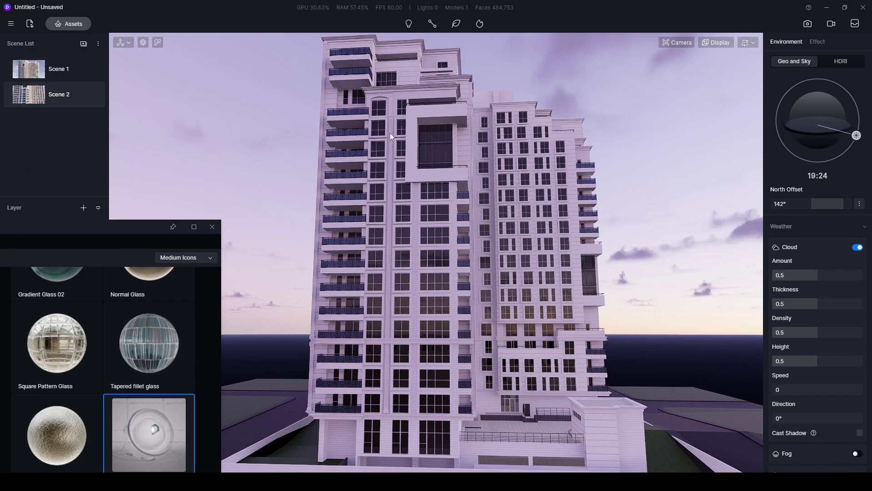
left_click(34, 69)
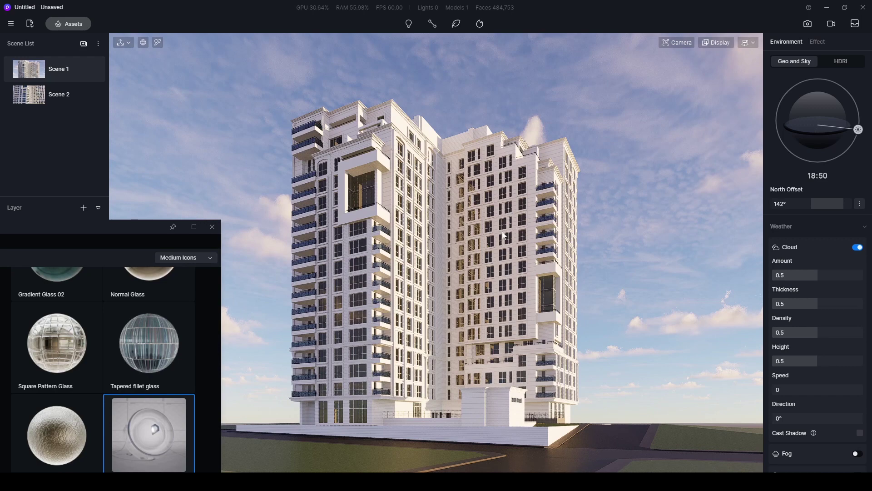
- From Scene 2, apply the tinted Basic Glass to the blue balcony railing panels and select their material
key("w")
key("a")
right_click_drag(505, 229, 460, 181)
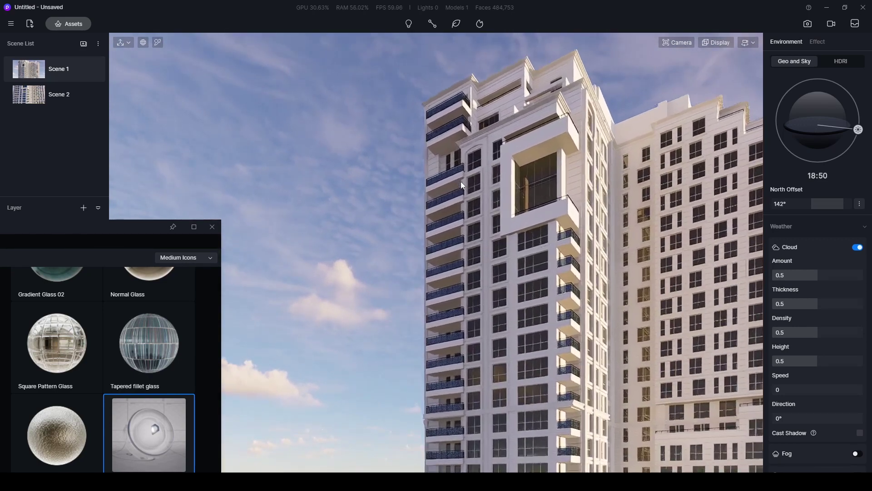
left_click(59, 94)
right_click_drag(430, 221, 376, 229)
key("w")
key("a")
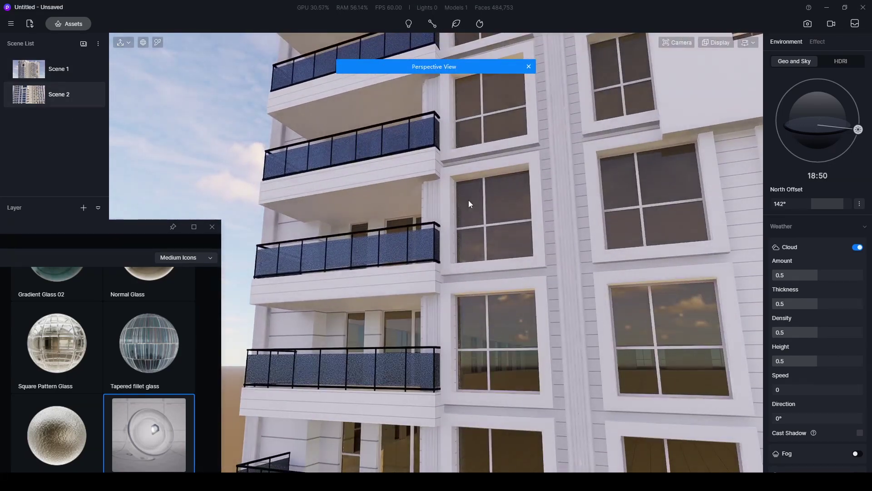
left_click(390, 239)
left_click(391, 240)
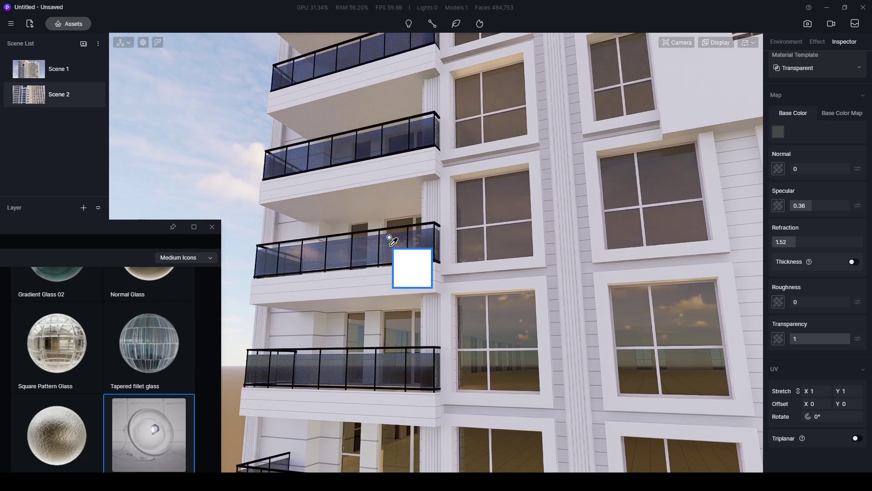
left_click(394, 246)
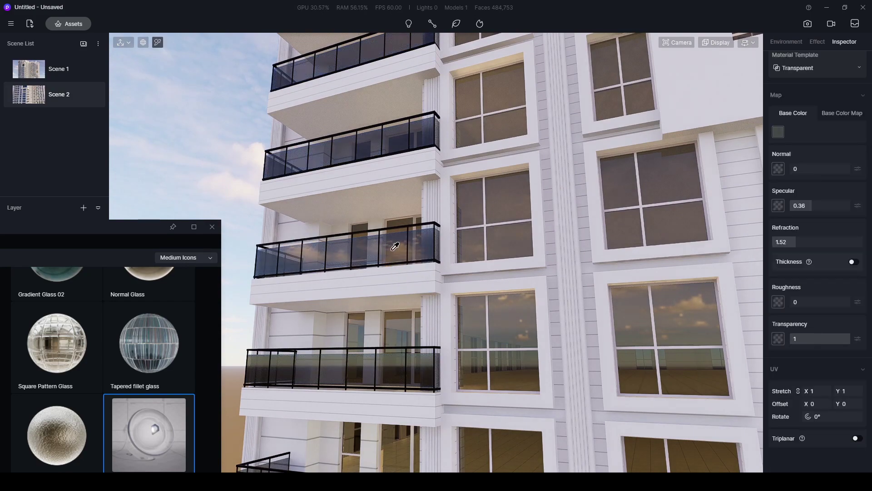
- Tint the balcony railing glass green at hue 149, saturation 35 and value 42, checking it from farther back
left_click(778, 132)
left_click_drag(794, 229, 808, 241)
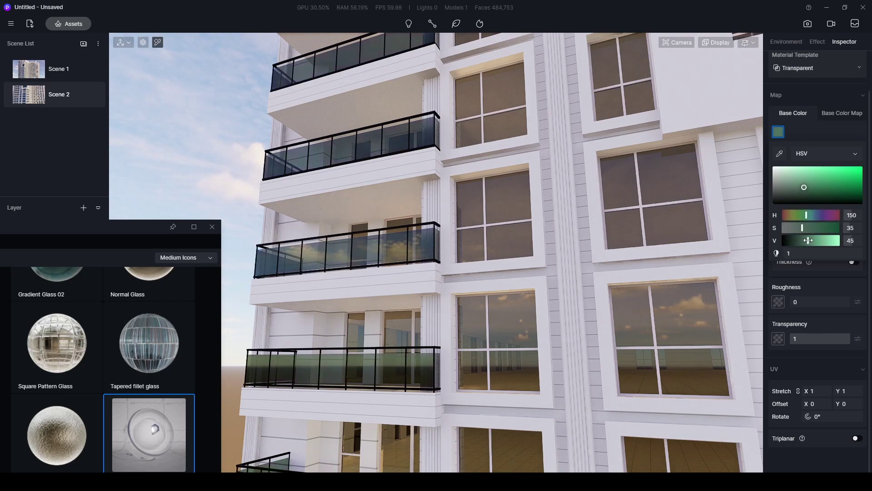
key("Escape")
right_click_drag(473, 219, 401, 266)
key("s")
key("s")
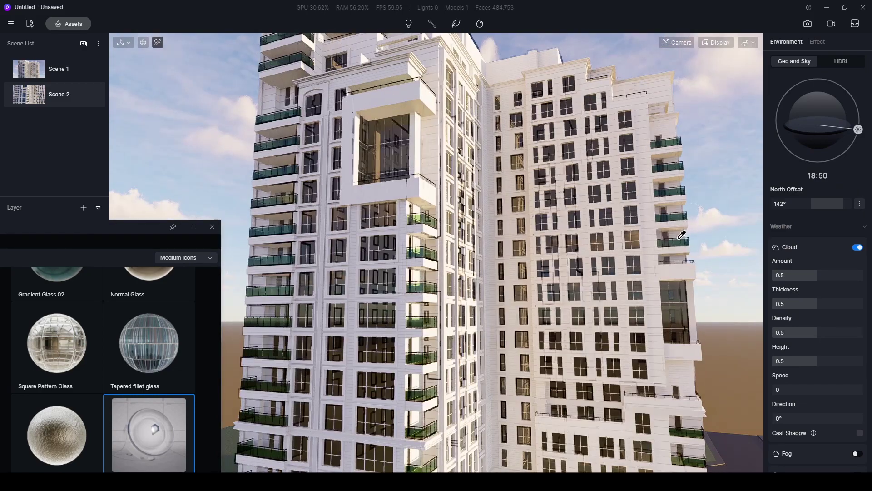
- Shift the balcony railing glass base color to hue 176 and check the railings on the facade
left_click(681, 240)
left_click(778, 132)
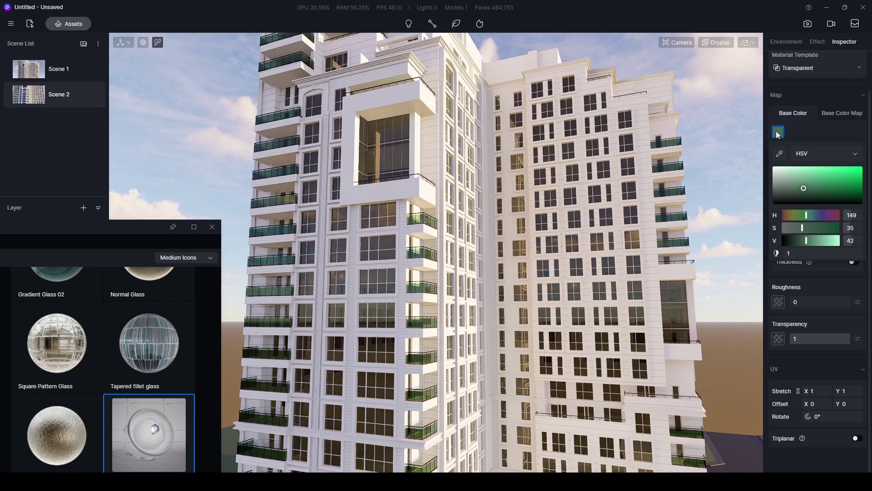
left_click_drag(800, 213, 811, 215)
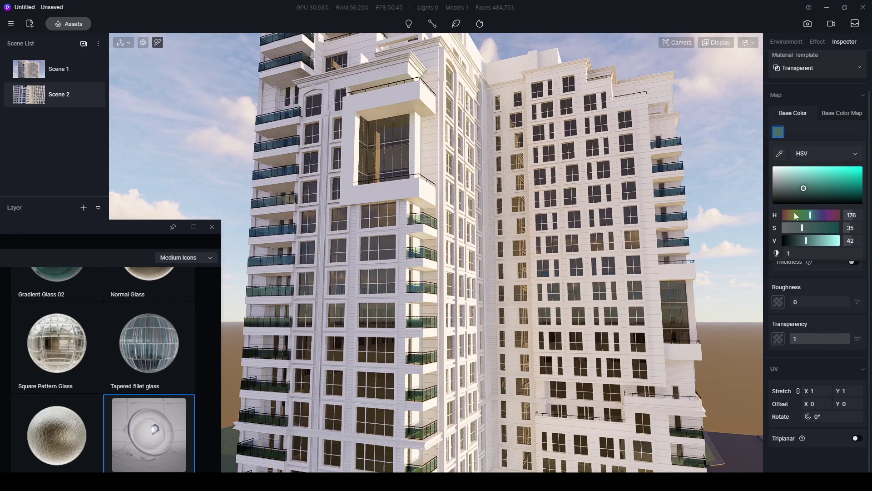
left_click(746, 217)
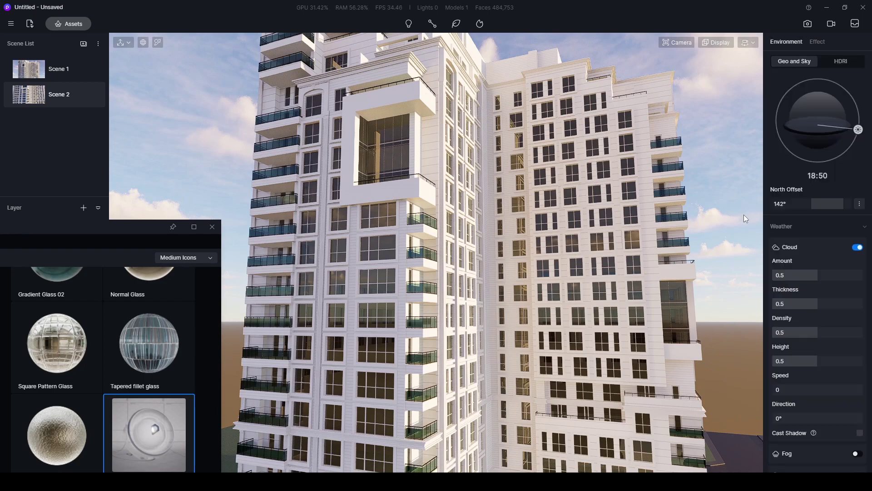
scroll(626, 222, "down", 5)
right_click_drag(663, 190, 598, 149)
scroll(475, 196, "up", 5)
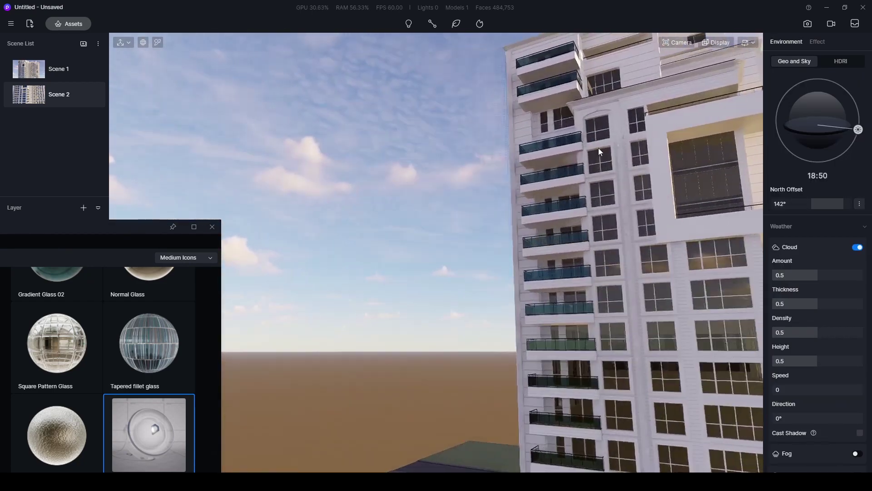
- Darken the base color of the aluminium window frames from light grey to black
right_click_drag(437, 246, 614, 211)
scroll(391, 233, "up", 3)
scroll(612, 211, "up", 3)
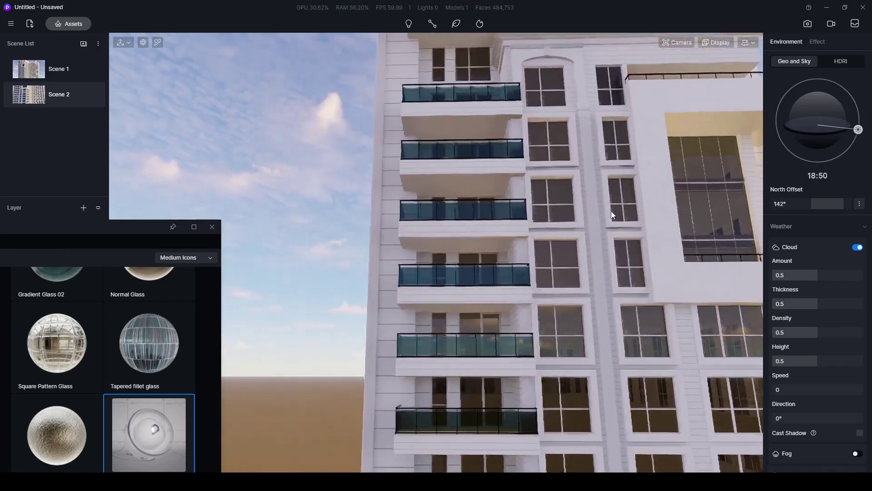
scroll(611, 210, "up", 10)
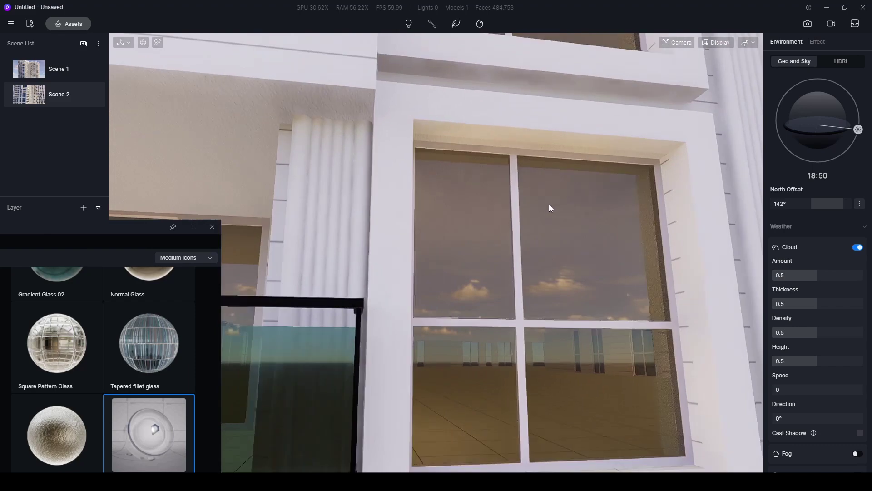
scroll(480, 141, "down", 6)
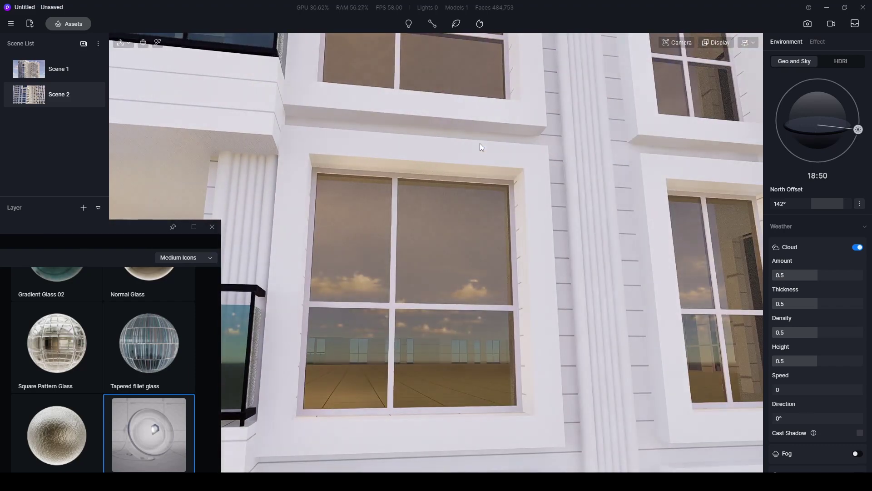
left_click(398, 176)
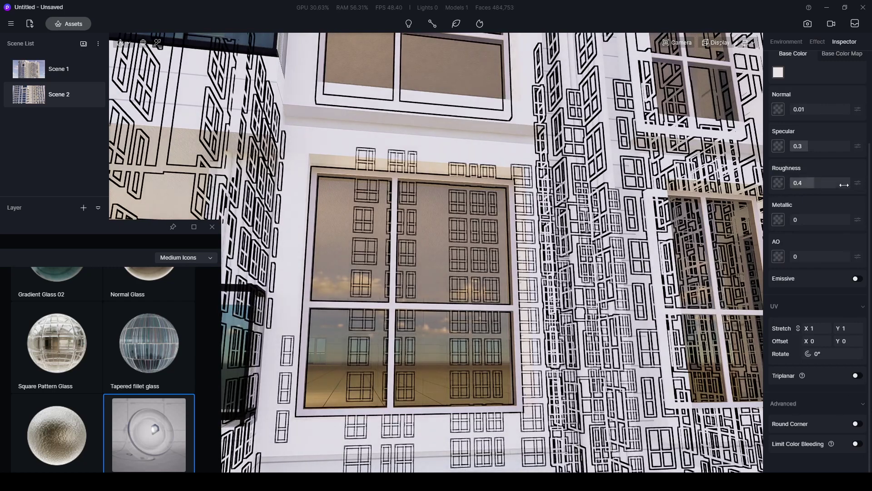
scroll(860, 200, "up", 3)
left_click(778, 193)
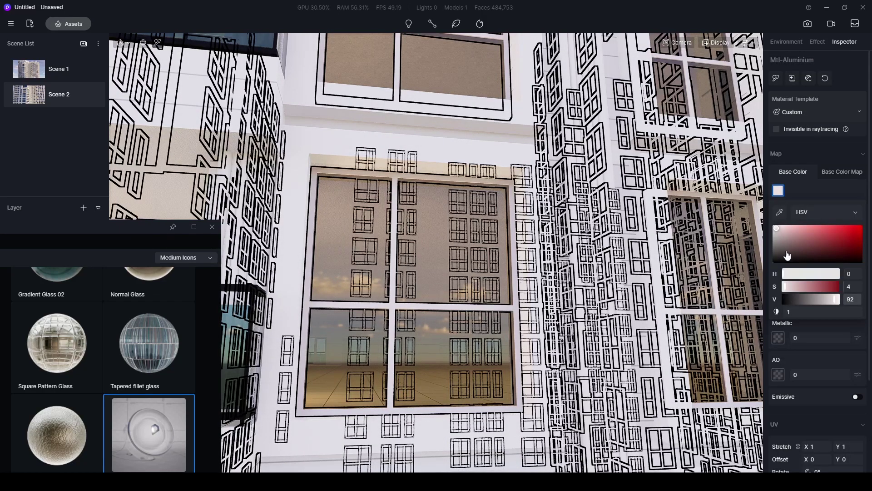
left_click_drag(788, 257, 773, 261)
left_click(786, 299)
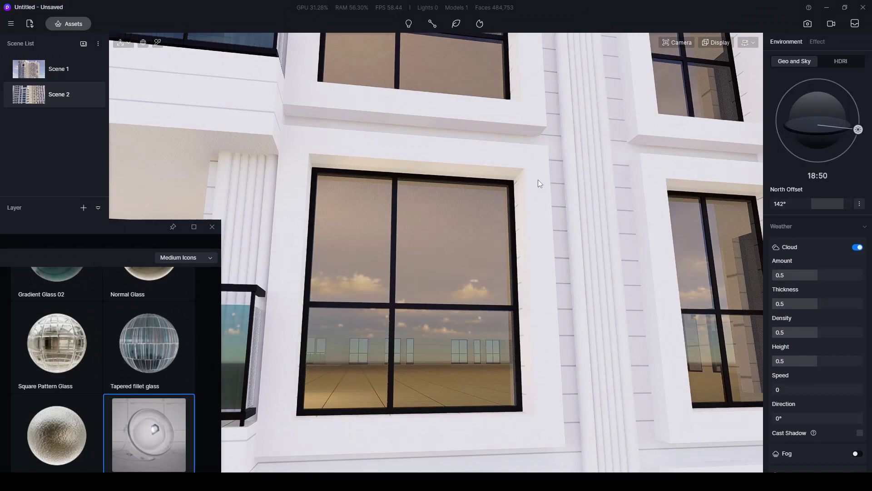
- Select the black balcony railing frame material and set its specular to 0.44 and roughness to 0.16
mouse_move(538, 179)
right_mouse_down()
mouse_move(724, 366)
mouse_move(576, 312)
right_mouse_up()
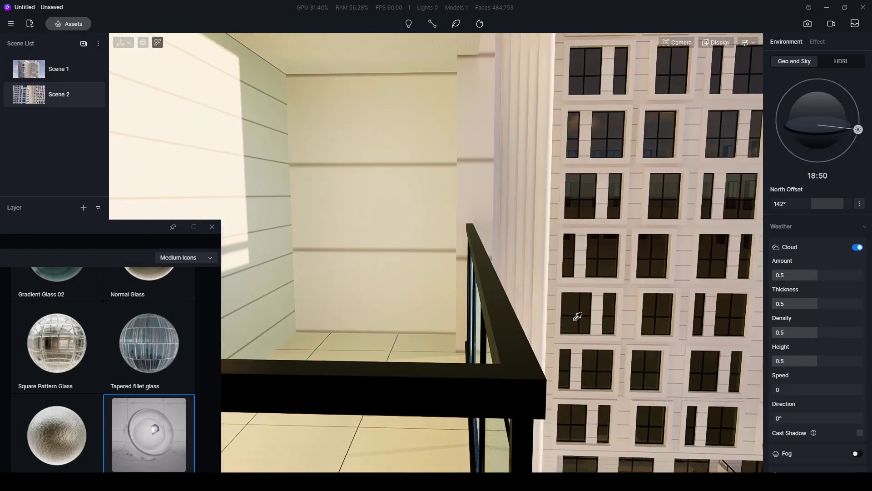
left_click(576, 311)
left_click_drag(800, 300, 798, 307)
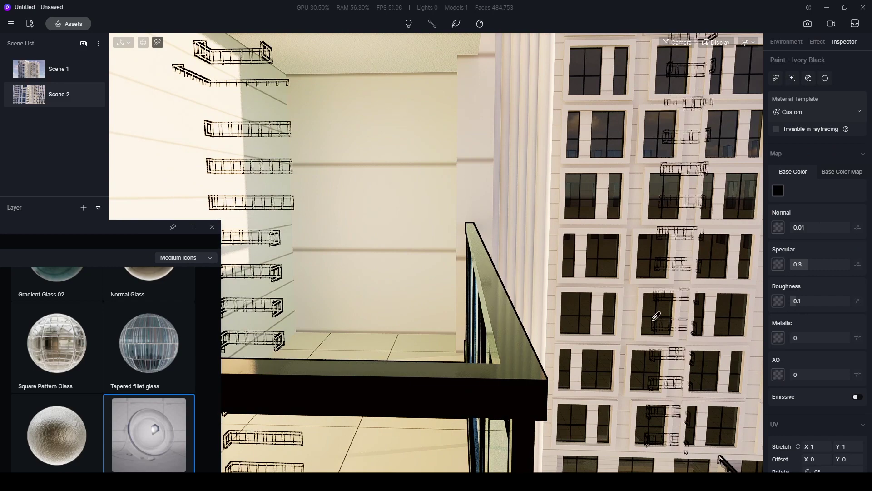
left_click_drag(164, 241, 222, 380)
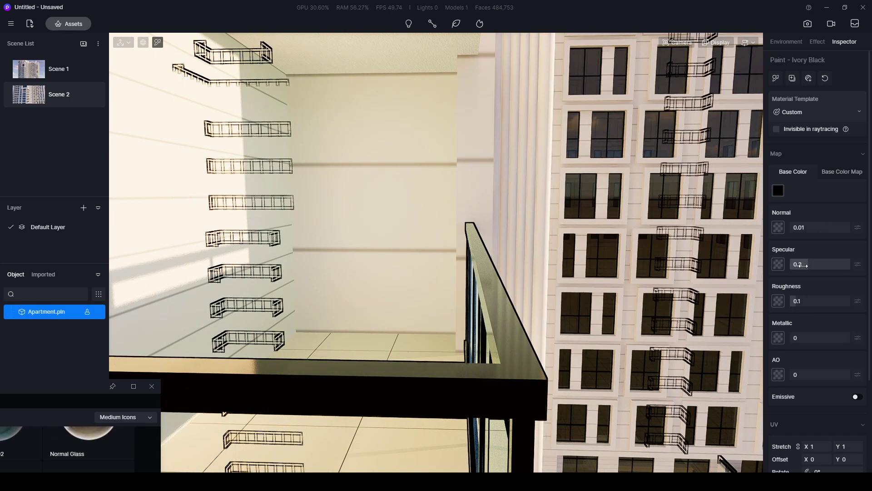
left_click_drag(807, 264, 806, 262)
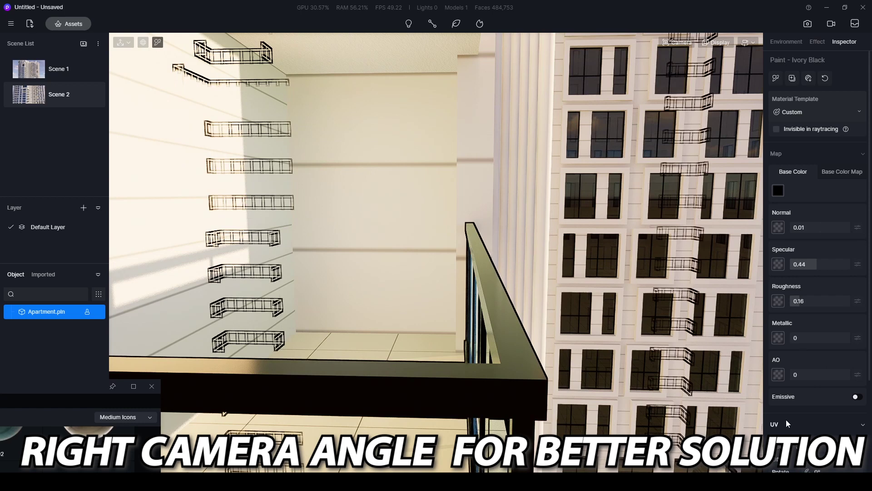
- Enable Round Corner on the railing frame material with a radius of 2 and deselect it
scroll(785, 405, "down", 3)
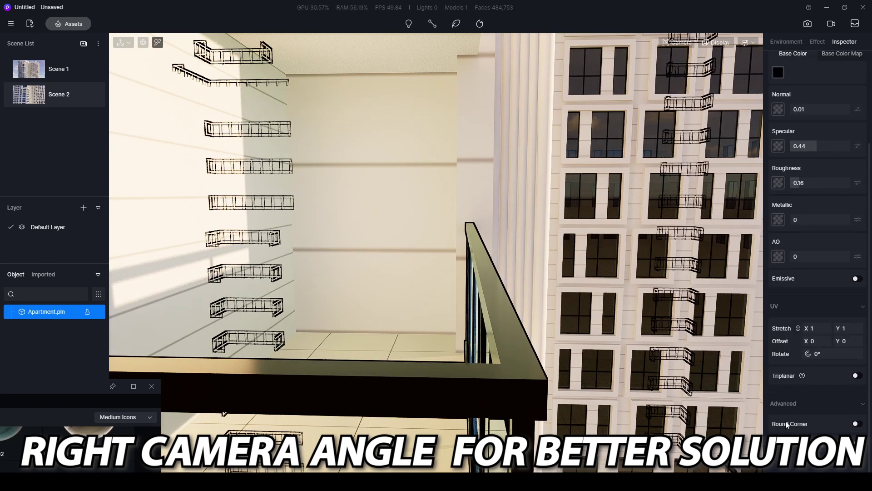
left_click(857, 424)
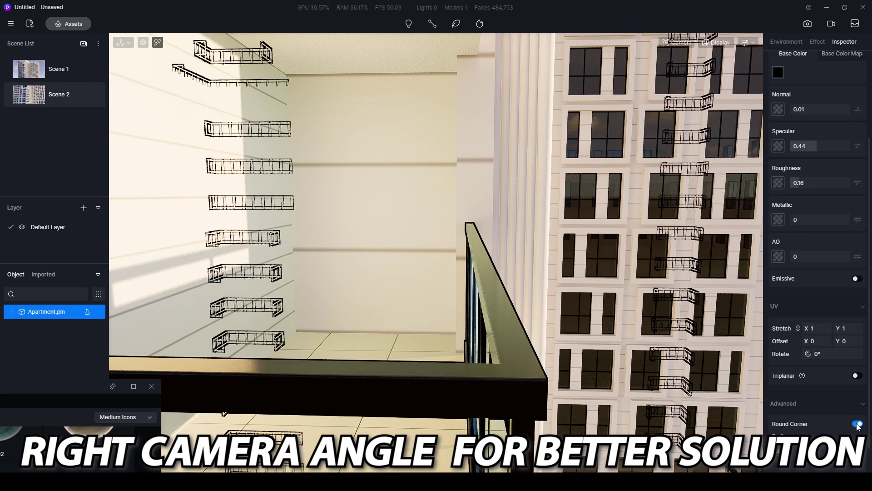
left_click(801, 451)
type("2")
key("Return")
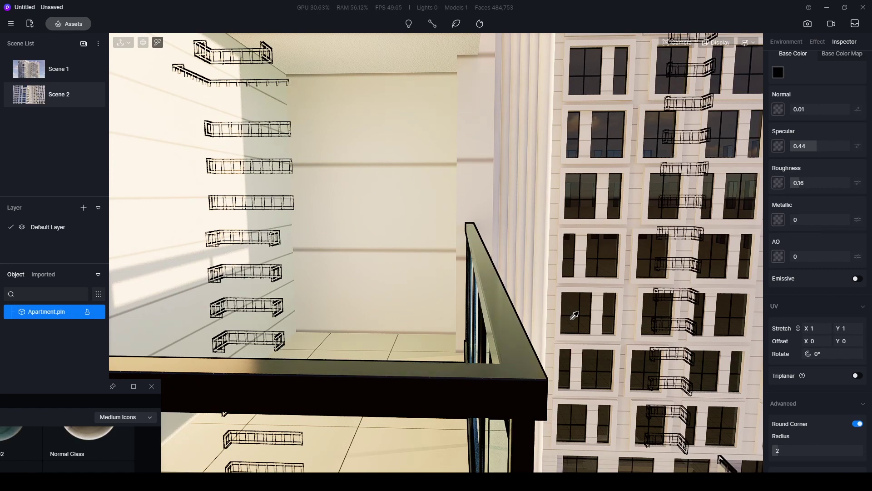
key("Escape")
scroll(530, 293, "down", 10)
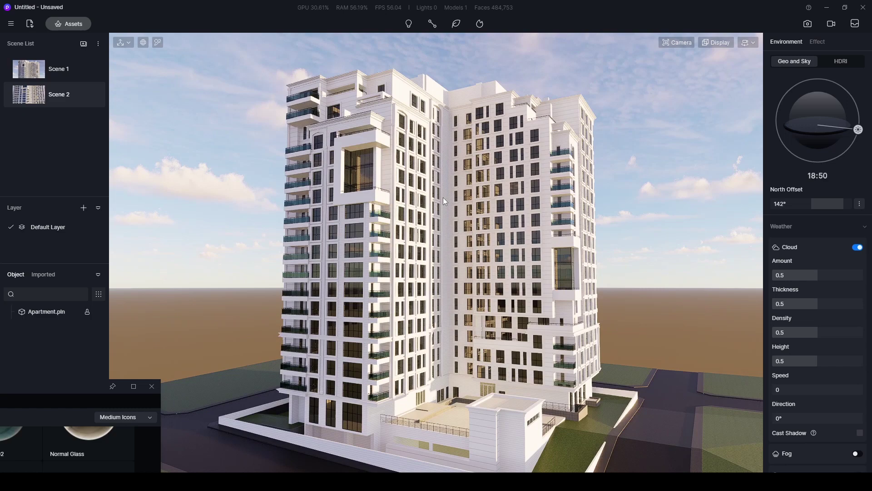
- Clear the glass search in the asset library, list the Outdoor road surface materials and download asphalt 01 and asphalt 02
middle_click_drag(488, 205, 510, 239)
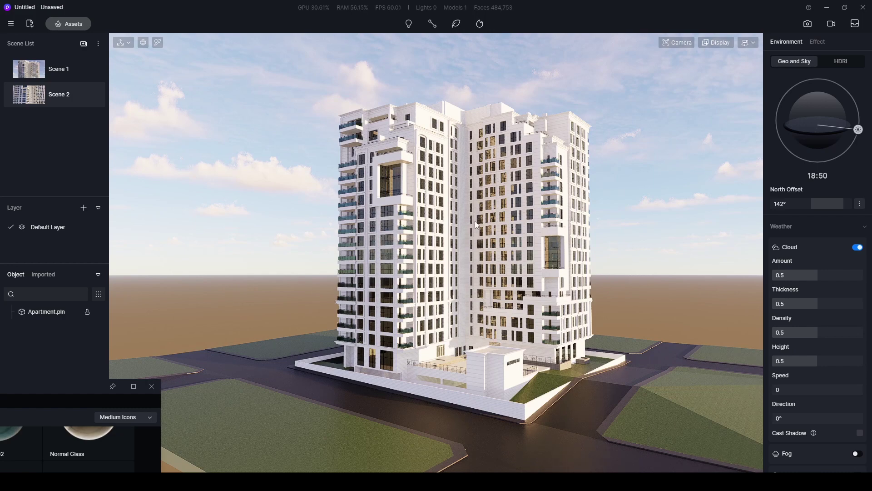
right_click_drag(527, 286, 557, 363)
right_click_drag(479, 289, 465, 354)
scroll(486, 335, "up", 2)
scroll(464, 353, "up", 3)
left_click_drag(73, 387, 425, 110)
left_click_drag(313, 107, 283, 47)
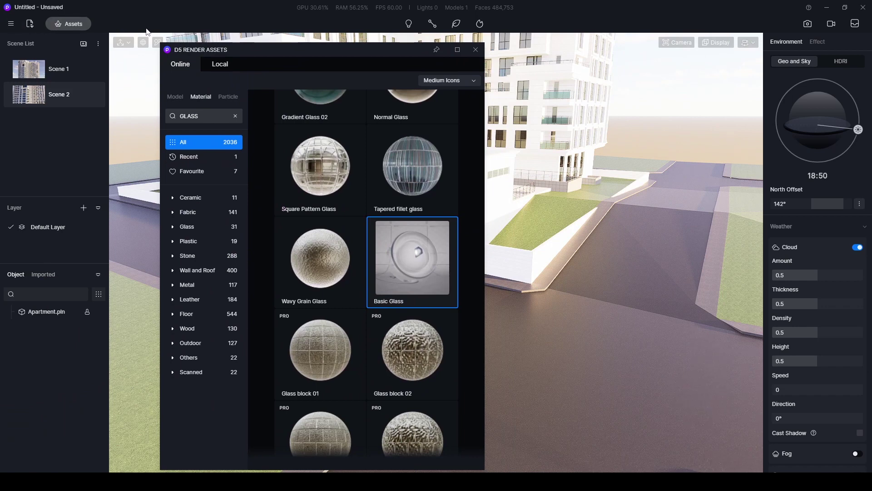
left_click(235, 116)
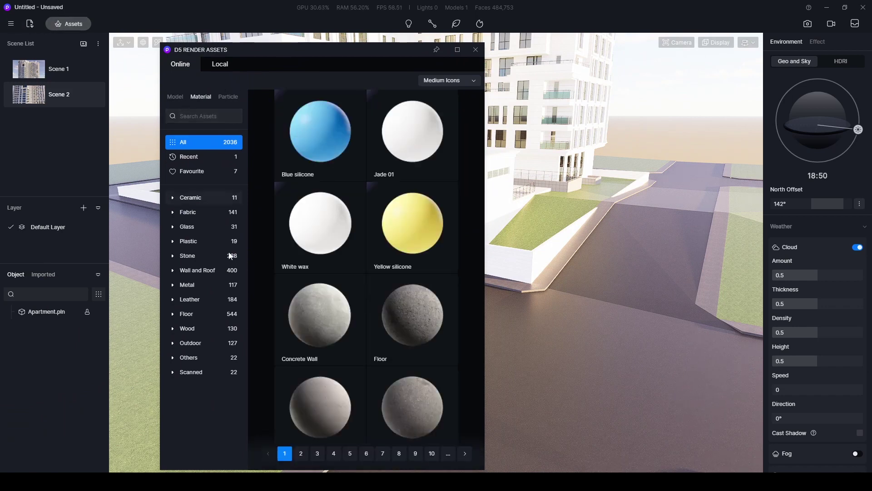
left_click(173, 344)
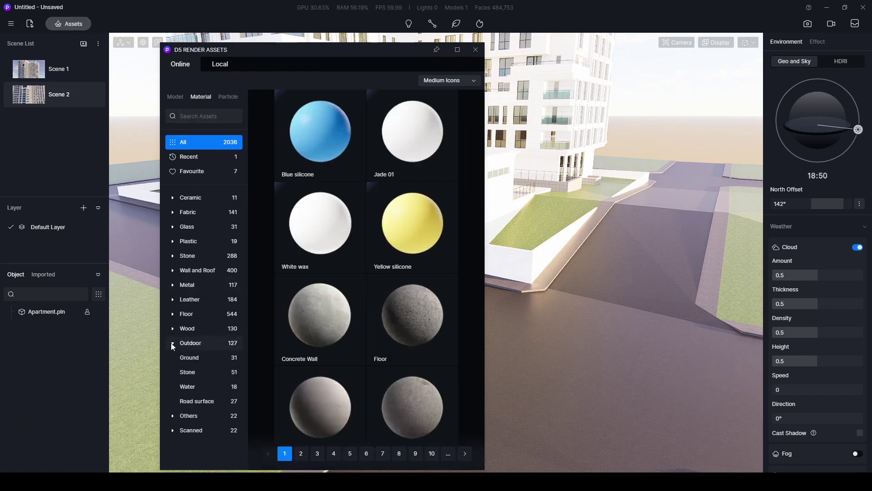
left_click(179, 404)
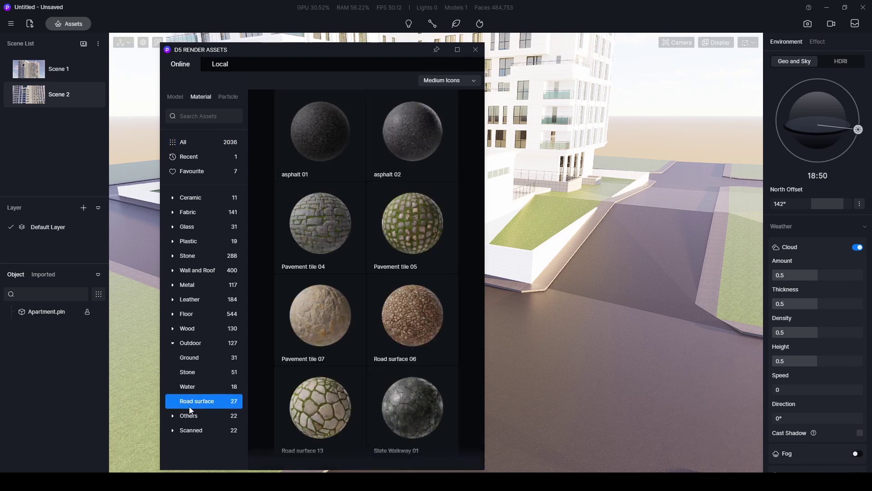
left_click(323, 146)
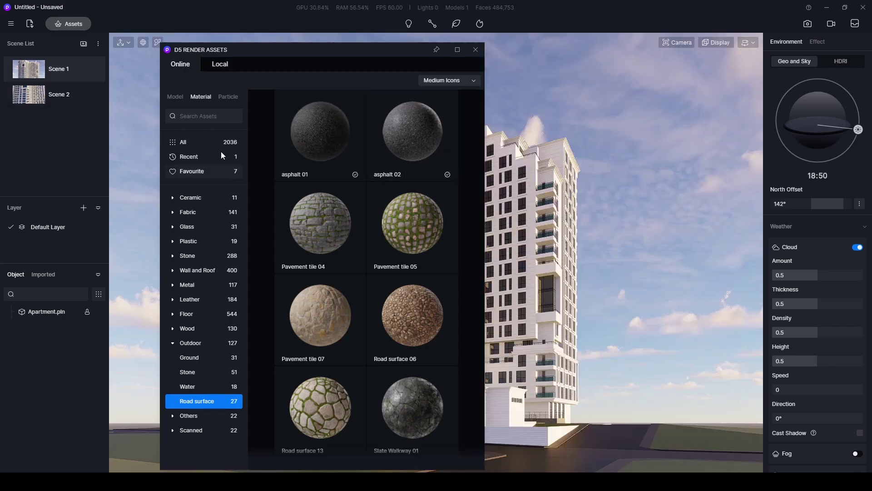
- Apply the asphalt 01 material to the road in front of the tower and inspect it up close
left_click_drag(321, 50, 172, 50)
right_click_drag(505, 195, 510, 368)
right_click_drag(515, 223, 566, 297)
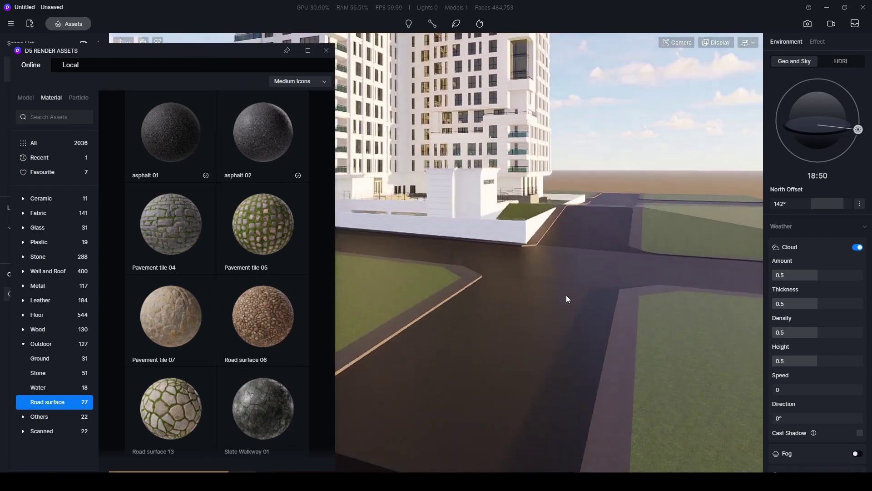
left_click_drag(166, 142, 506, 457)
left_click(506, 363)
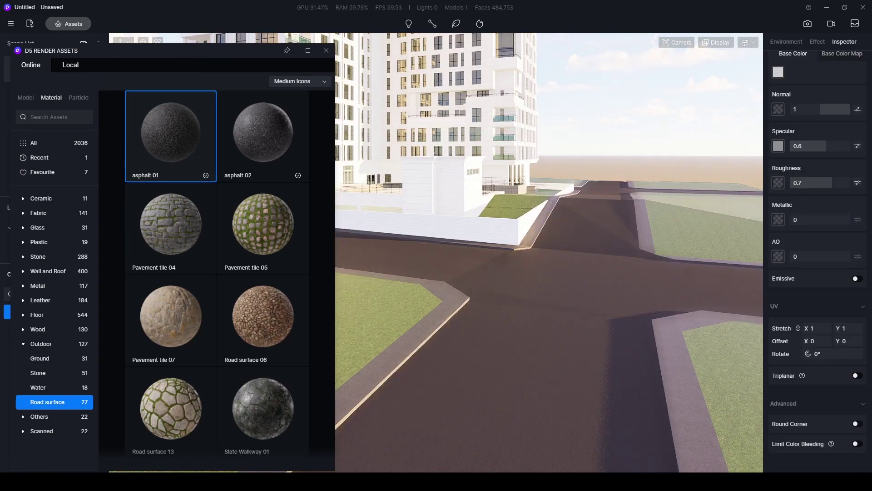
right_click_drag(542, 343, 582, 427)
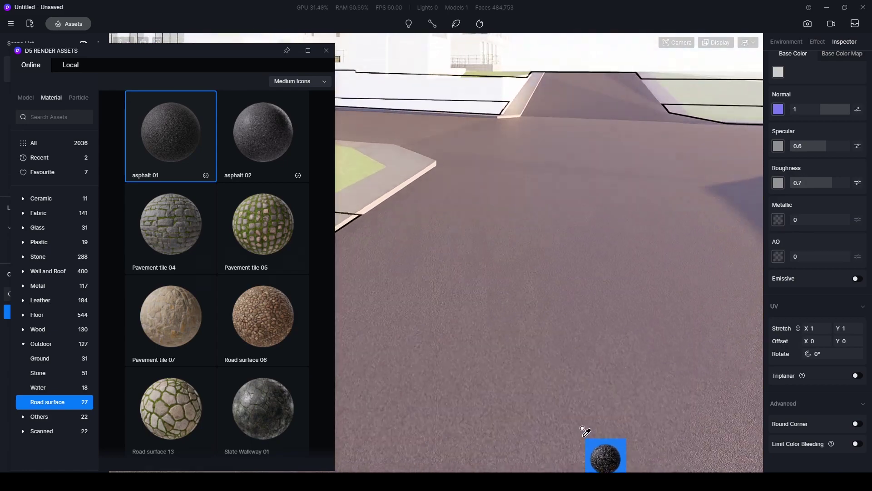
- Apply the asphalt 02 material to the road and check its texture up close
left_click(295, 168)
left_click(575, 358)
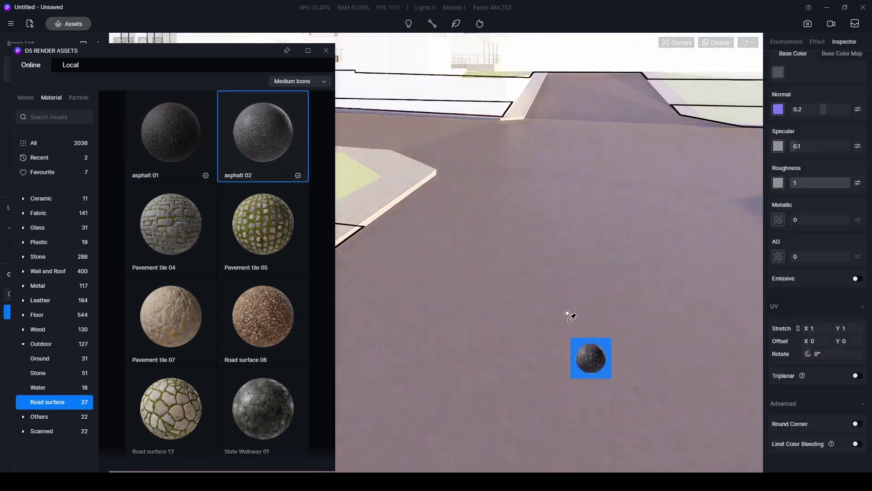
right_click_drag(568, 304, 447, 148)
key("Escape")
right_click_drag(543, 109, 563, 354)
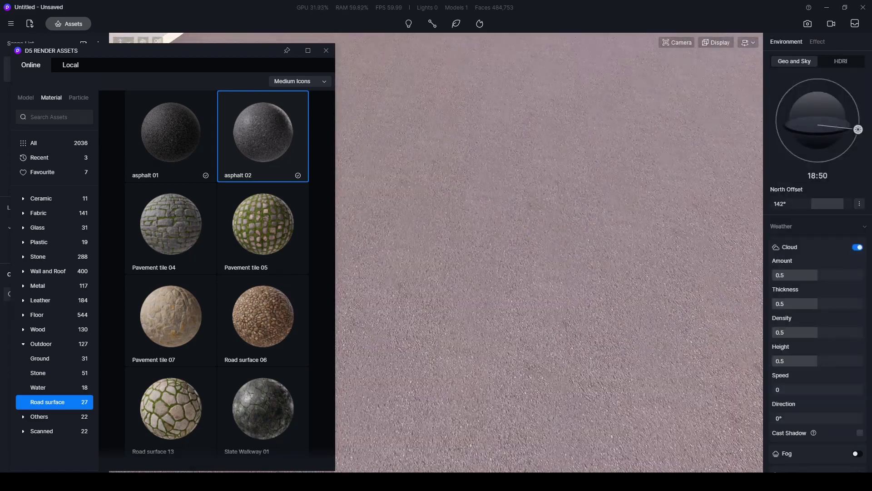
right_click_drag(421, 291, 623, 187)
scroll(622, 184, "down", 2)
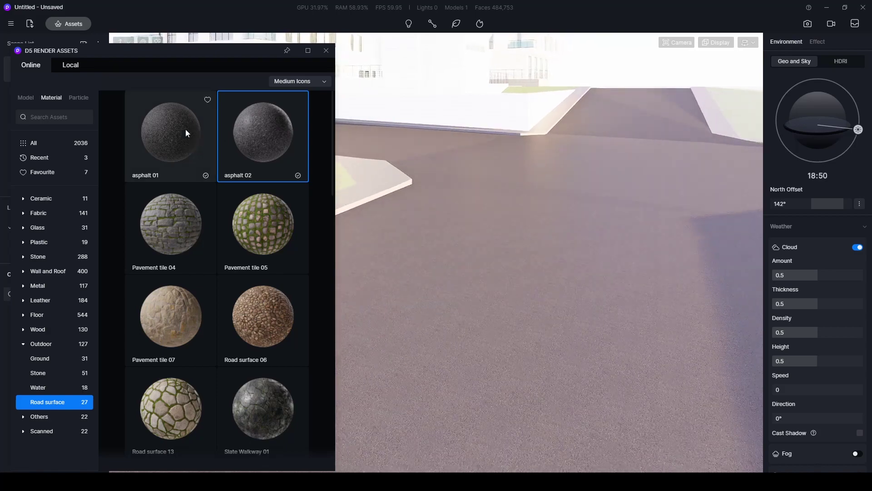
- Select the road's asphalt material and set its UV stretch to 0.57 in X and Y
right_click_drag(503, 228, 516, 221)
left_click(537, 274)
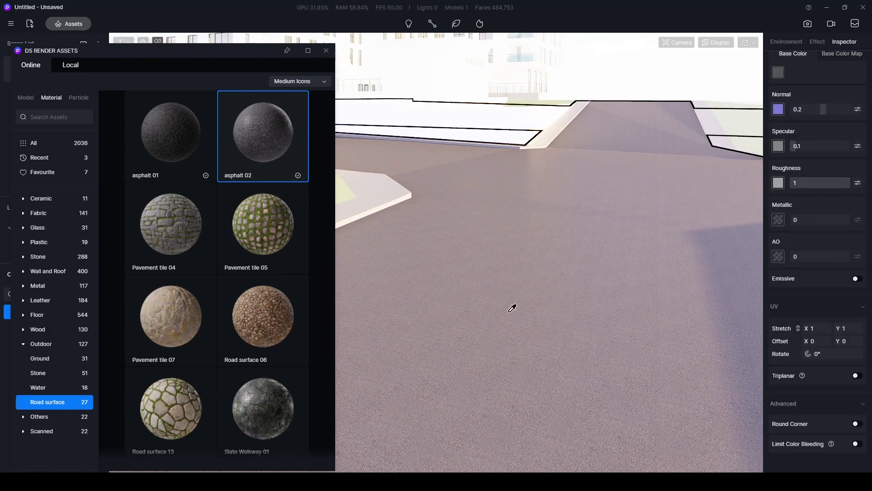
right_click_drag(542, 302, 567, 292)
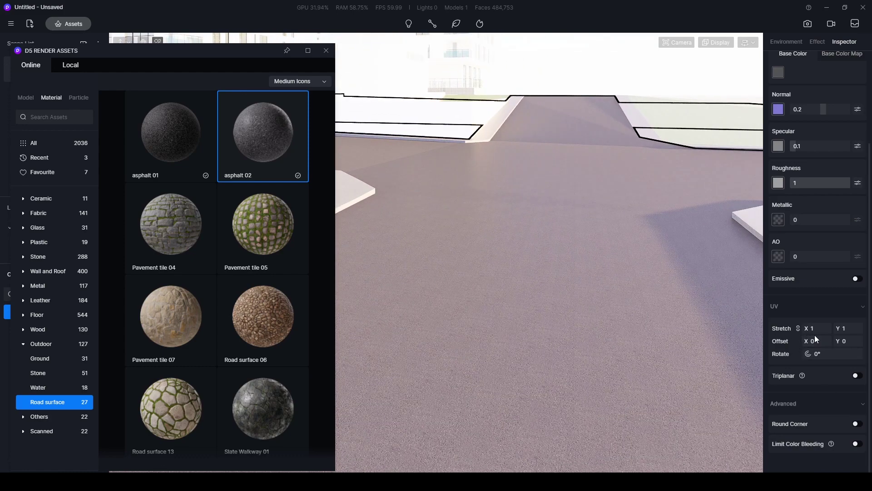
left_click_drag(816, 329, 797, 333)
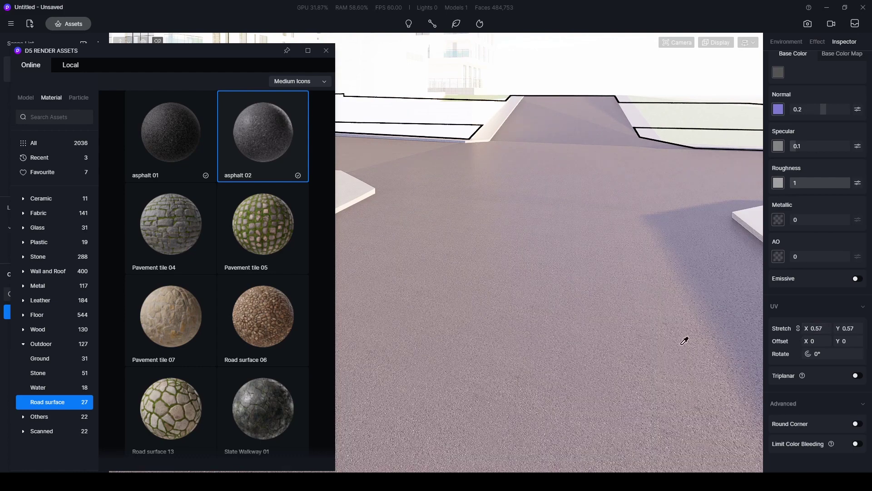
- Apply the Kaldırım paving material from the local library to the sidewalk around the grass plot
right_click_drag(610, 362, 485, 399)
right_click_drag(697, 188, 528, 134)
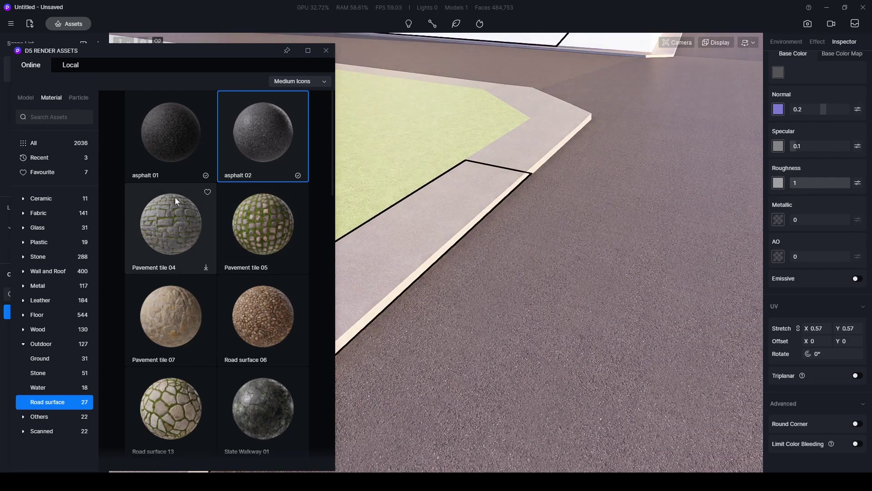
scroll(176, 197, "down", 5)
scroll(190, 214, "down", 5)
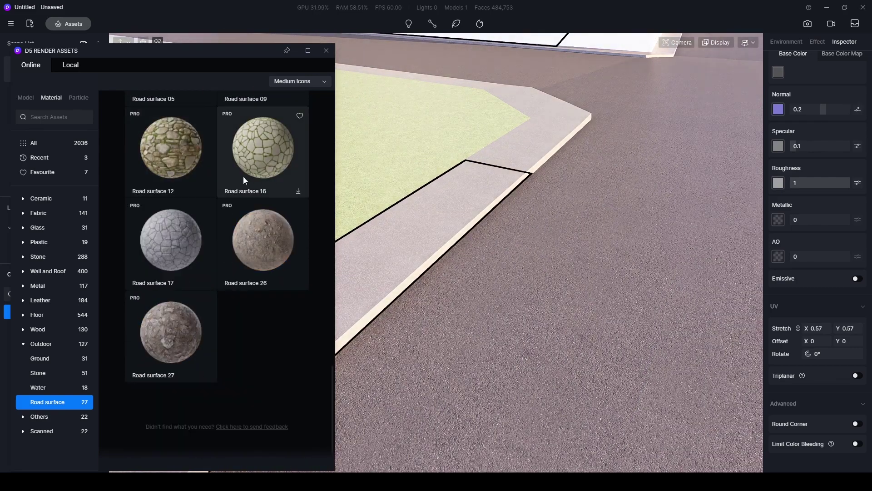
left_click_drag(101, 56, 155, 53)
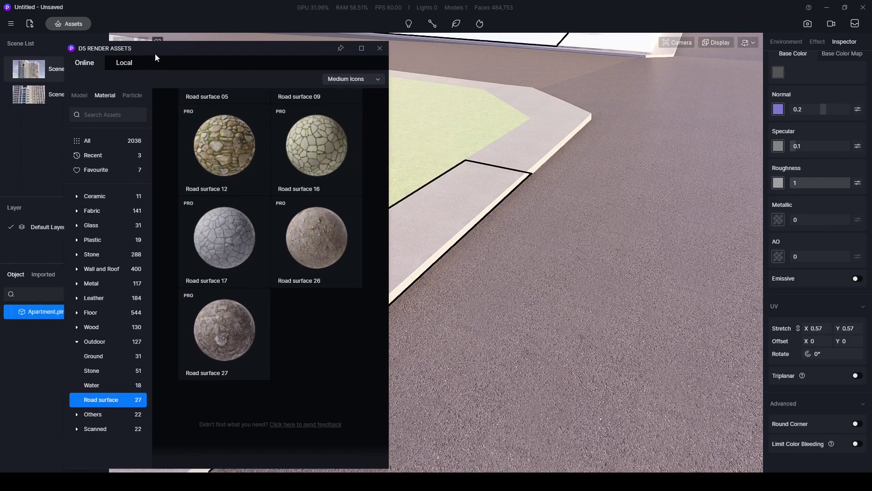
left_click(120, 65)
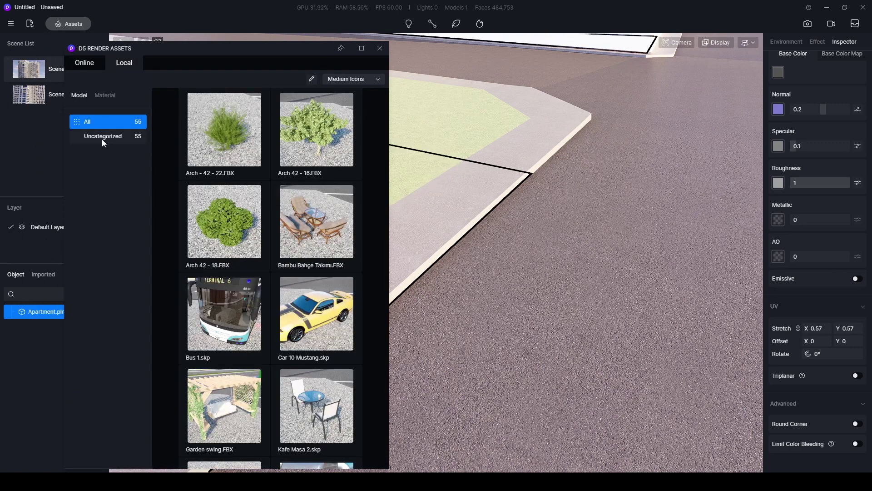
left_click(104, 95)
scroll(211, 239, "down", 6)
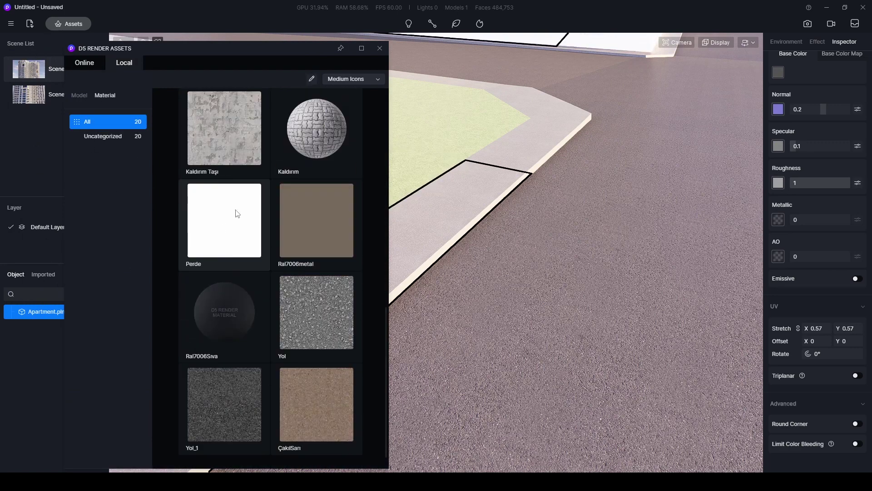
left_click_drag(288, 157, 444, 258)
left_click_drag(443, 257, 436, 251)
key("Escape")
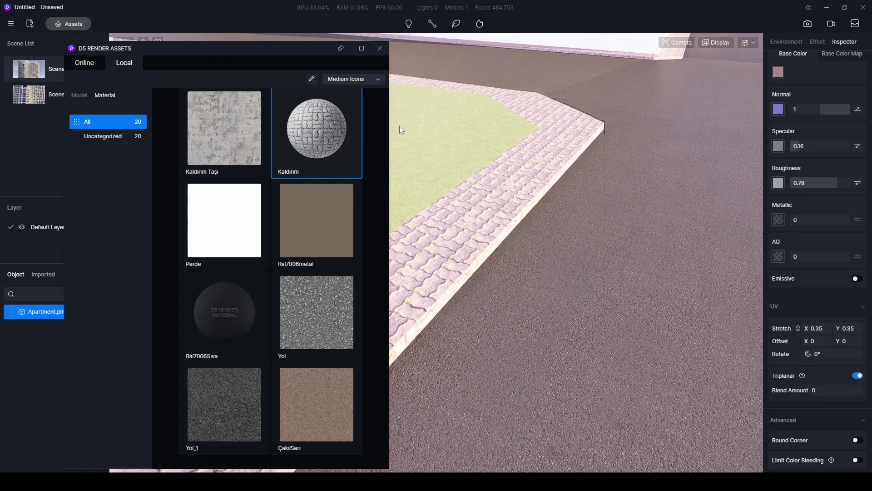
- Inspect the Kaldırım paving on the sidewalk beside the grass plot, and undo its application
key("Escape")
left_click(376, 50)
scroll(507, 184, "down", 5)
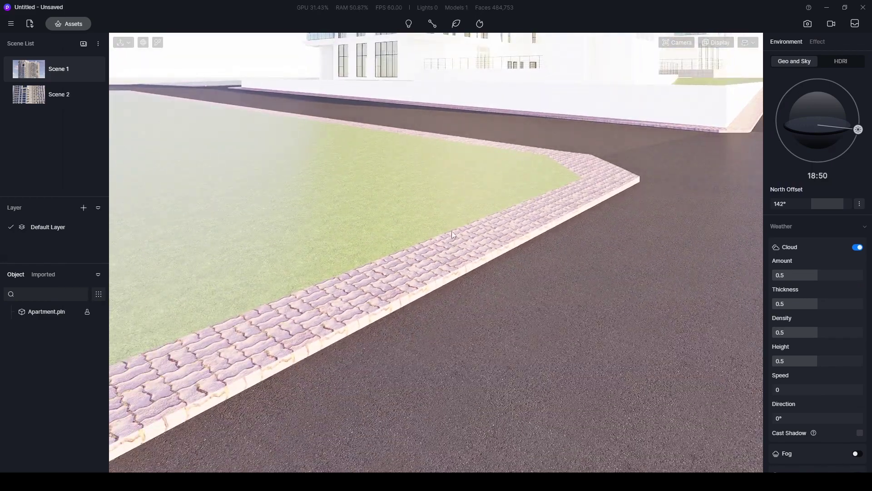
right_click_drag(470, 283, 540, 296)
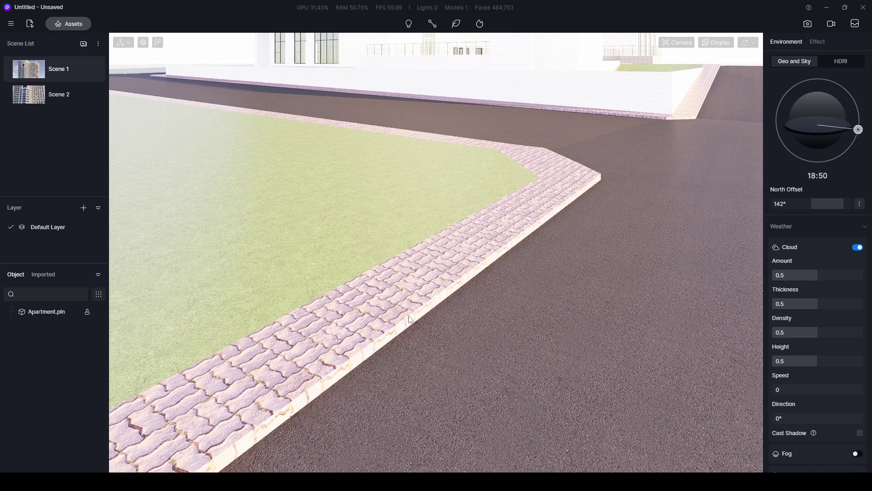
right_click_drag(647, 240, 457, 271)
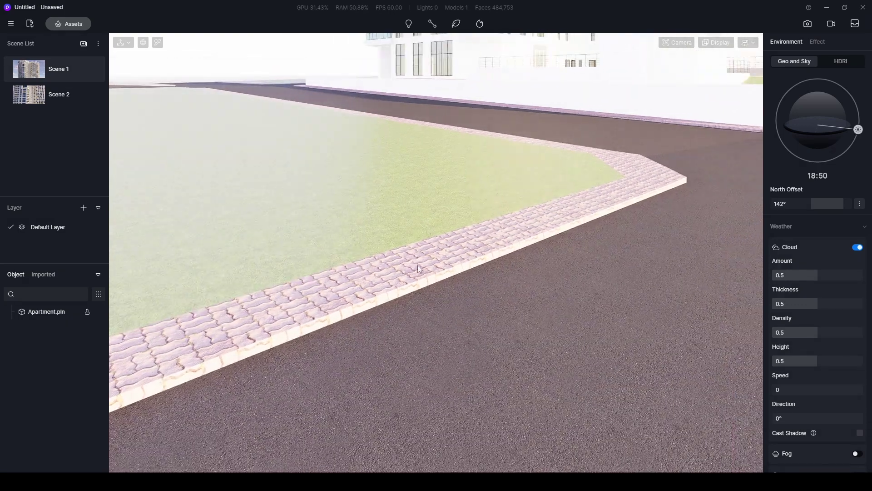
right_click_drag(350, 307, 361, 299)
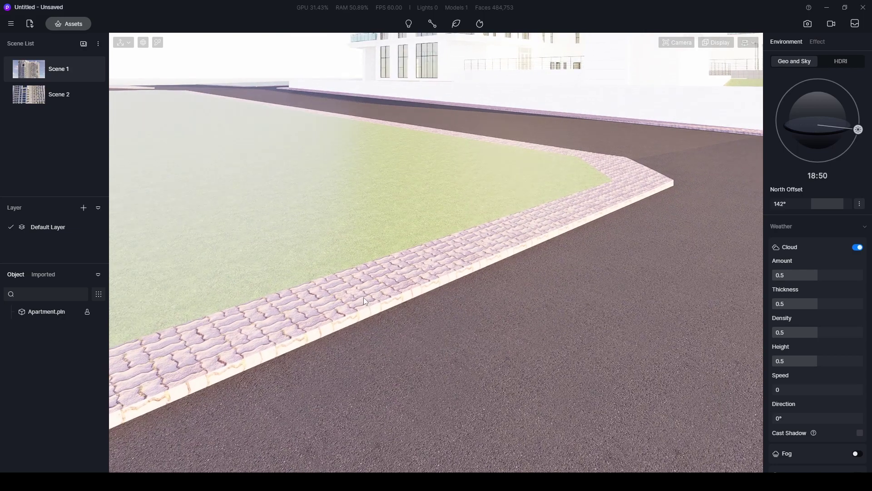
key("ctrl+z")
right_click_drag(479, 259, 345, 274)
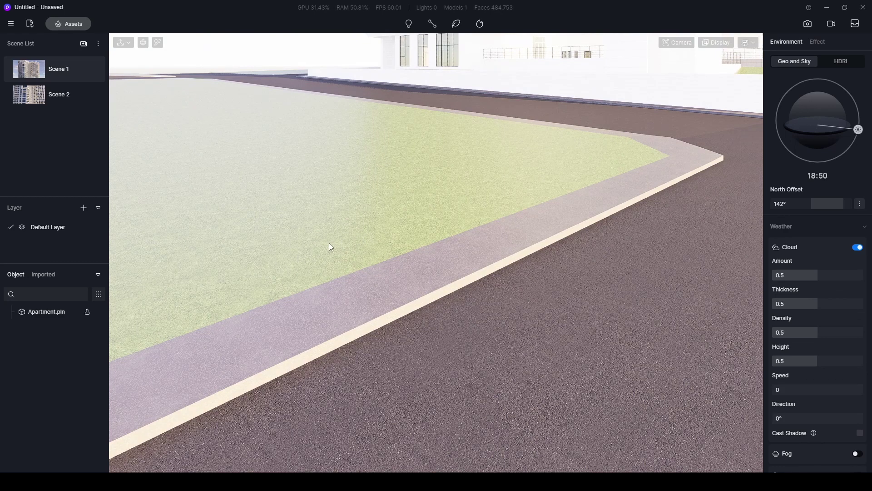
- Return to Scene 1 and set the post-processing exposure manually to -0.12
left_click(30, 63)
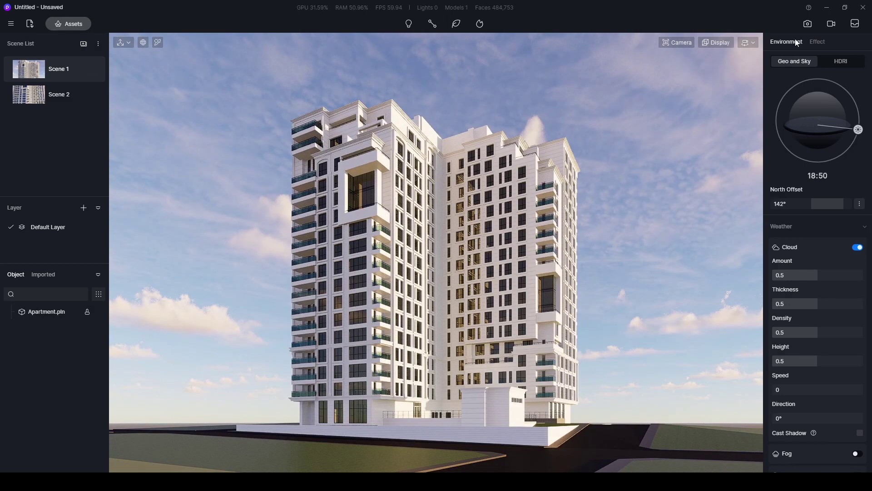
left_click(815, 42)
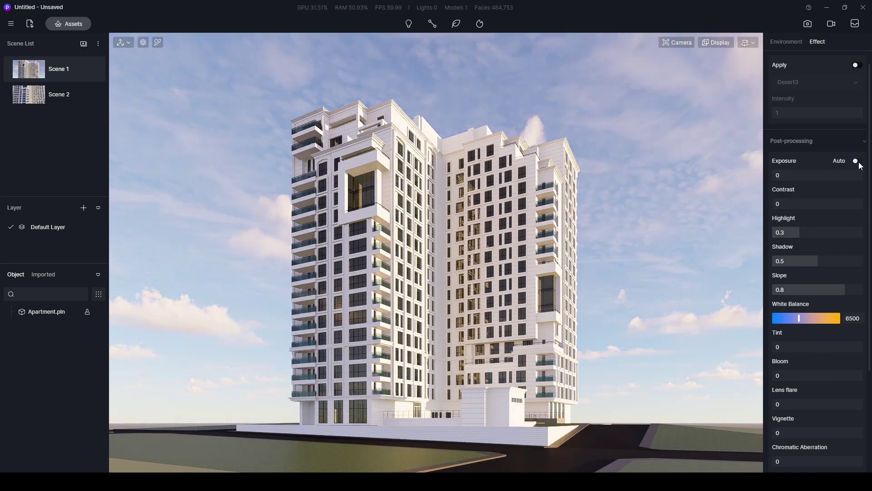
left_click(857, 161)
left_click_drag(822, 176, 814, 177)
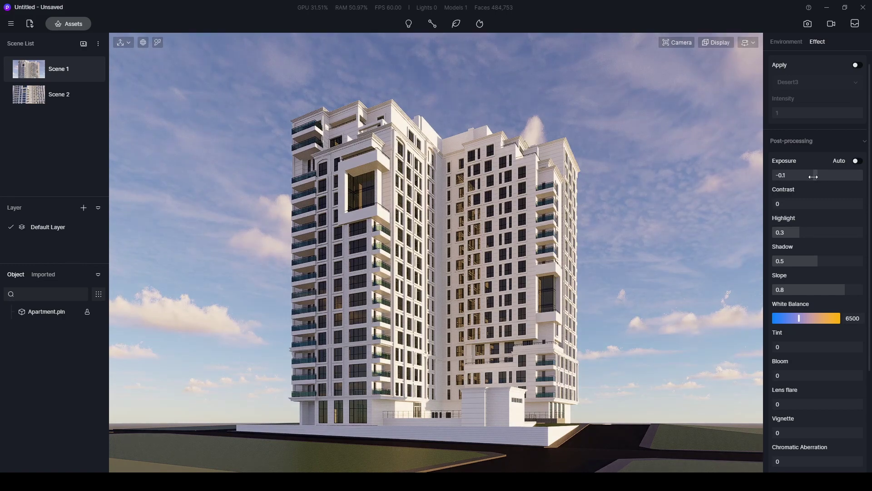
left_click_drag(812, 177, 813, 177)
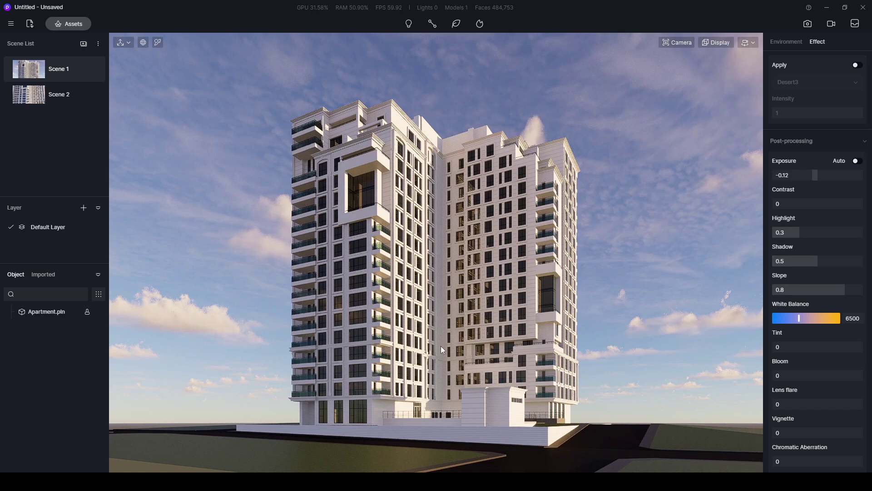
- Set the post-processing shadow to 0.4 and the white balance to 5550, and update Scene 1 with these settings
left_click_drag(812, 265, 809, 266)
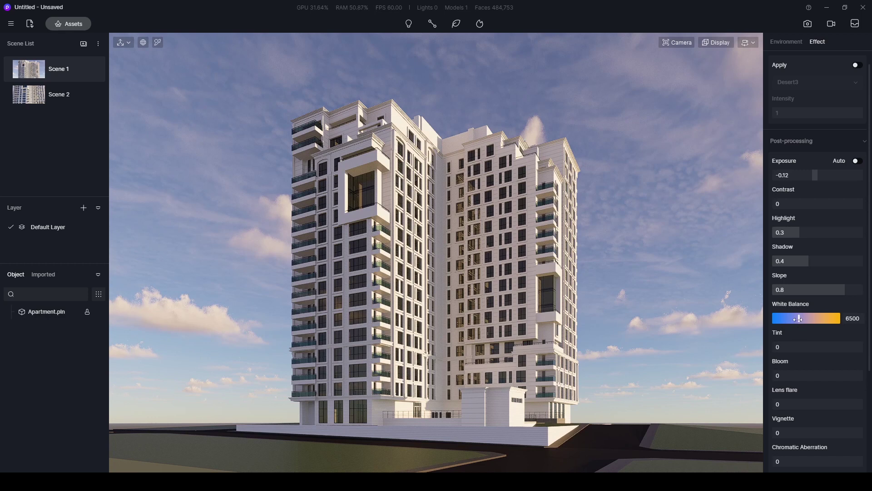
left_click_drag(799, 319, 792, 319)
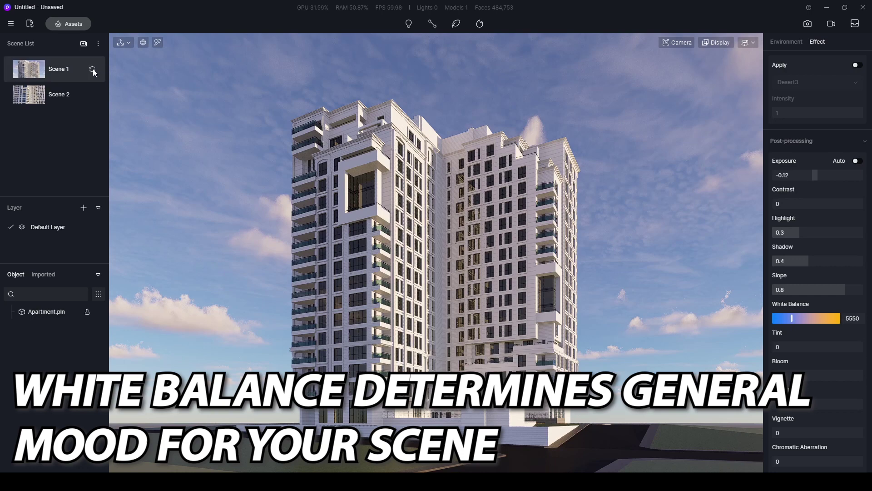
left_click(92, 69)
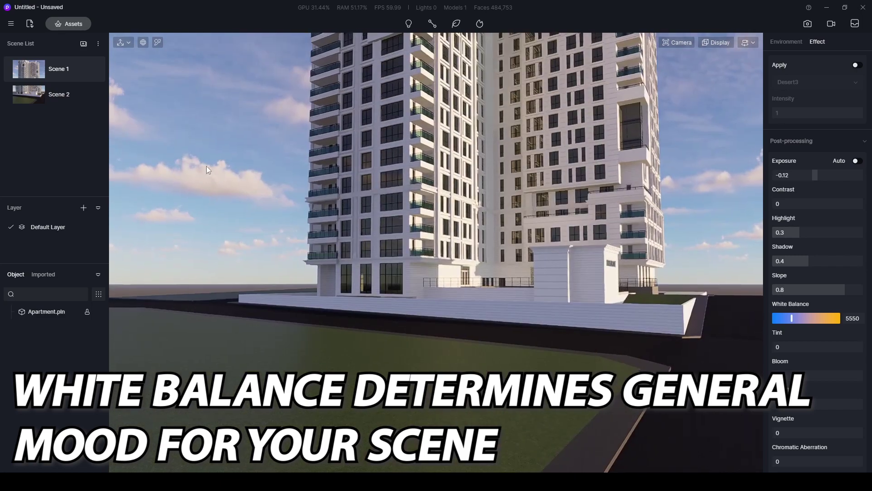
- Change the Grass - Green material of the plot in front of the tower to the Grass template with the dark green preset
scroll(207, 165, "up", 2)
right_click_drag(309, 196, 375, 270)
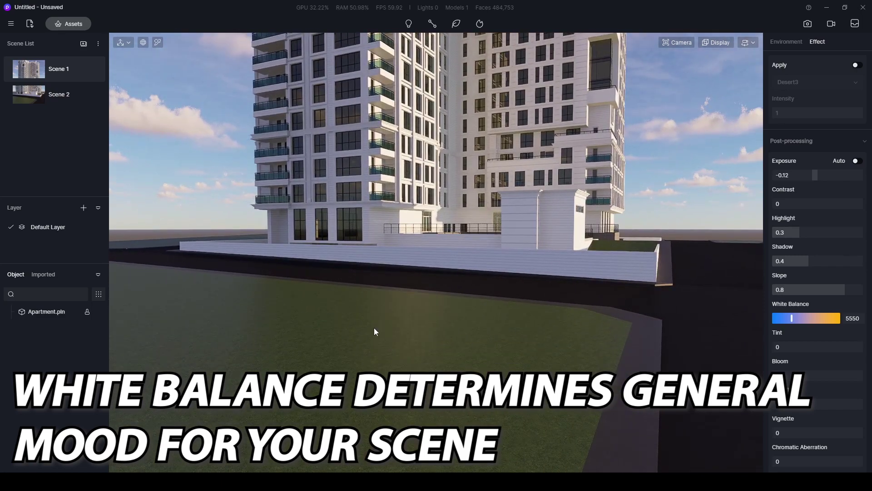
key("i")
left_click(384, 346)
scroll(772, 137, "up", 3)
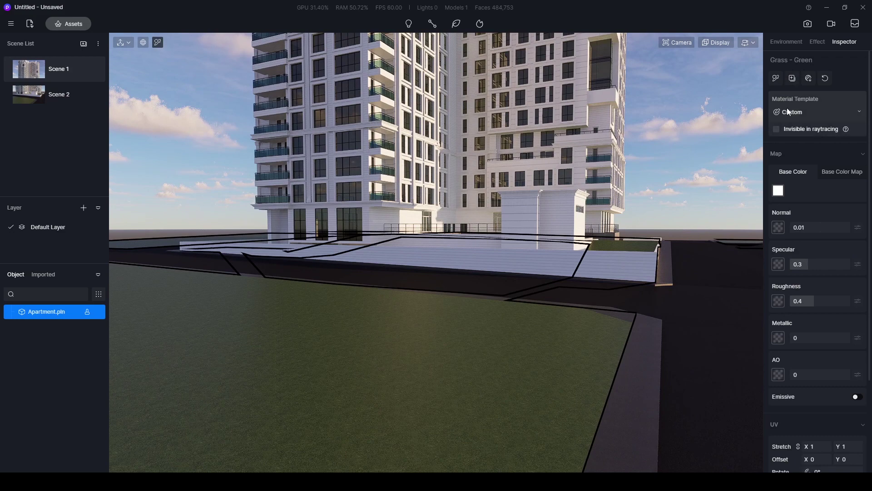
left_click(803, 112)
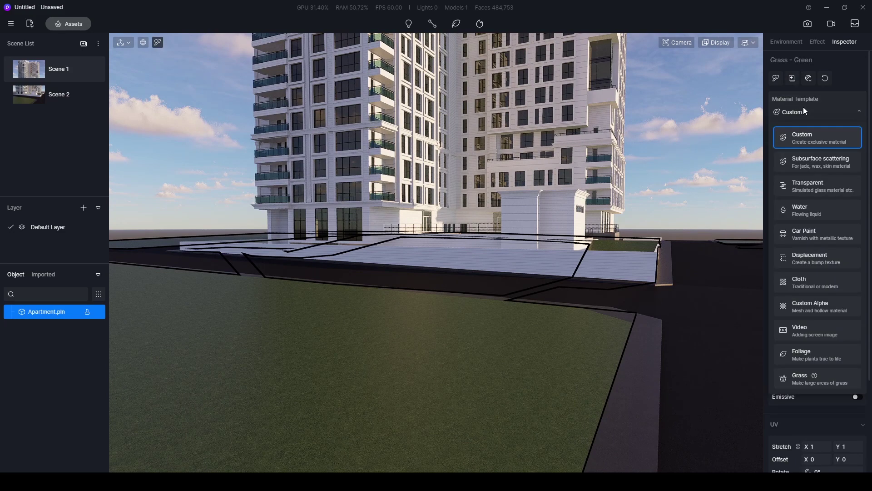
left_click(799, 379)
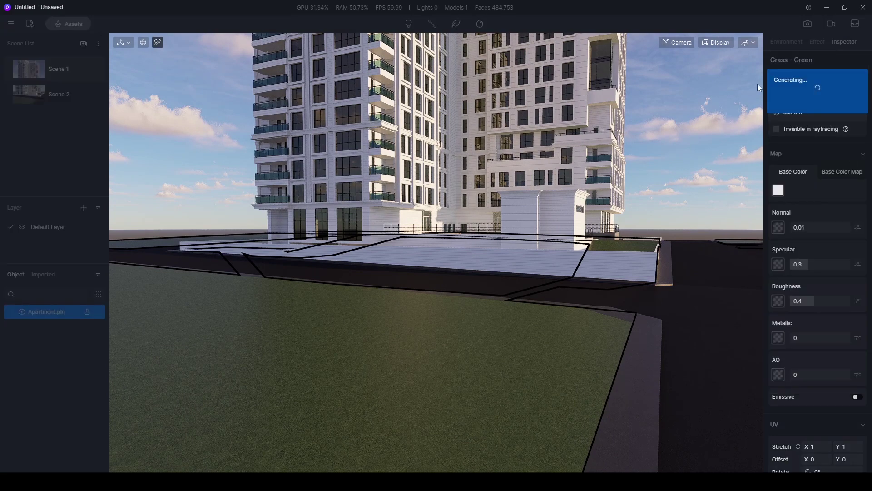
right_click_drag(554, 217, 522, 255)
left_click(638, 145)
left_click(445, 344)
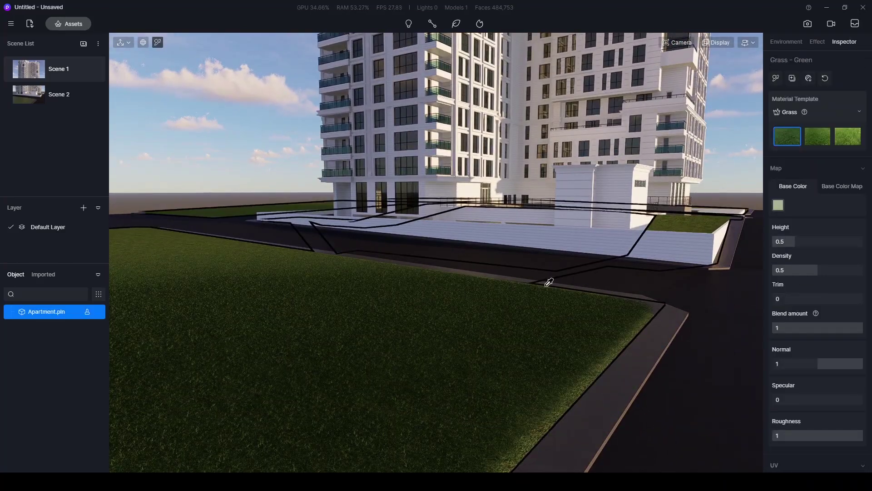
- Set the hue of the grass material's base color to 59 and check the lawn from a wider view
left_click(778, 205)
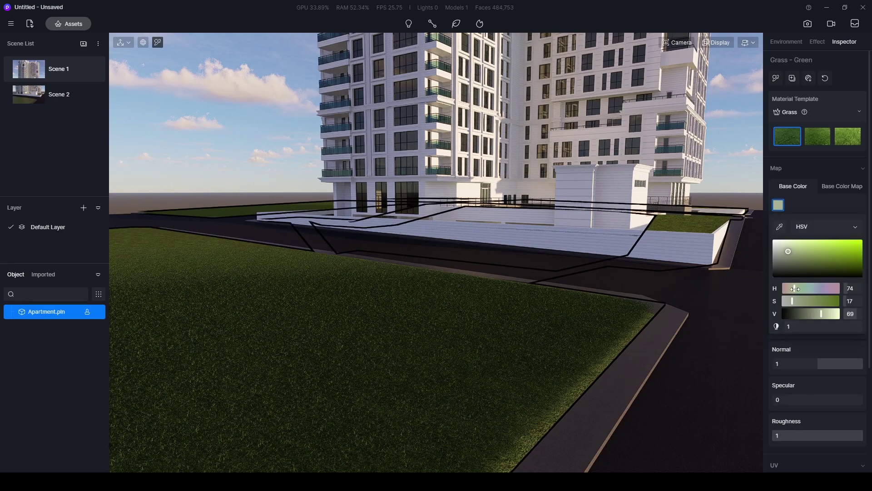
left_click_drag(795, 289, 792, 289)
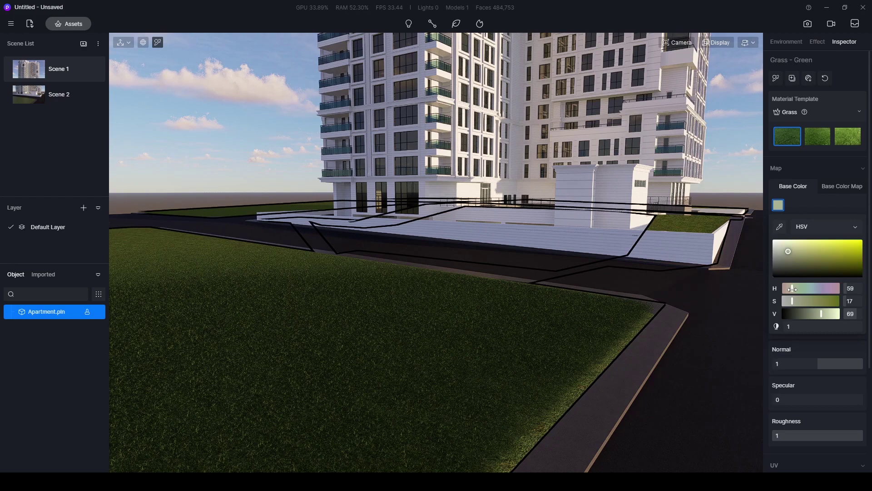
left_click(227, 128)
right_click_drag(430, 255, 466, 205)
key("s")
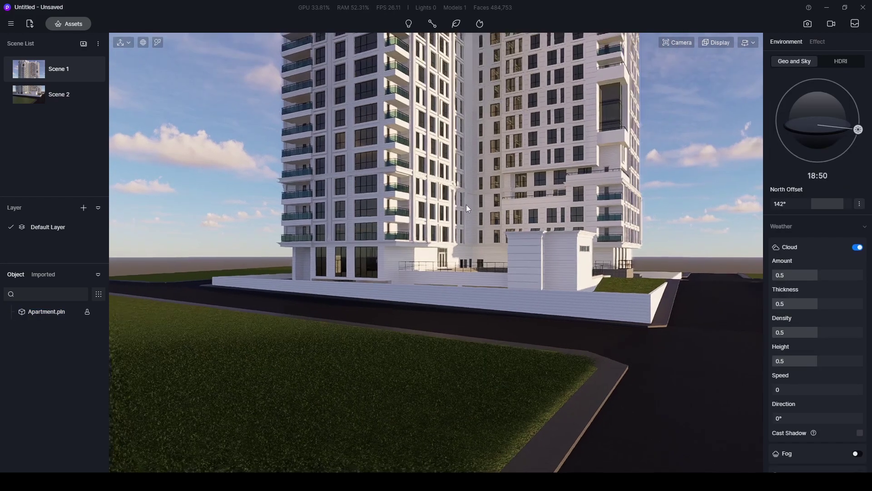
- From the Scene 1 view, lighten the road's asphalt 02 material by setting its base color brightness to 77
left_click(34, 70)
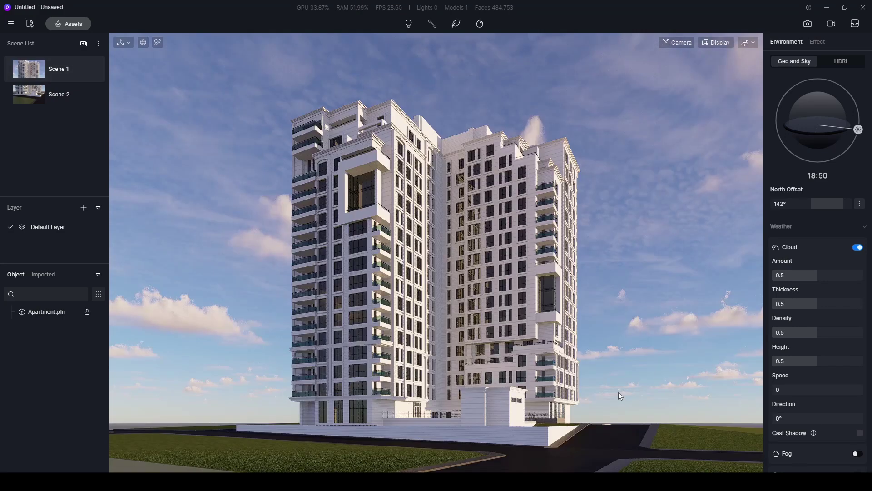
left_click(580, 451)
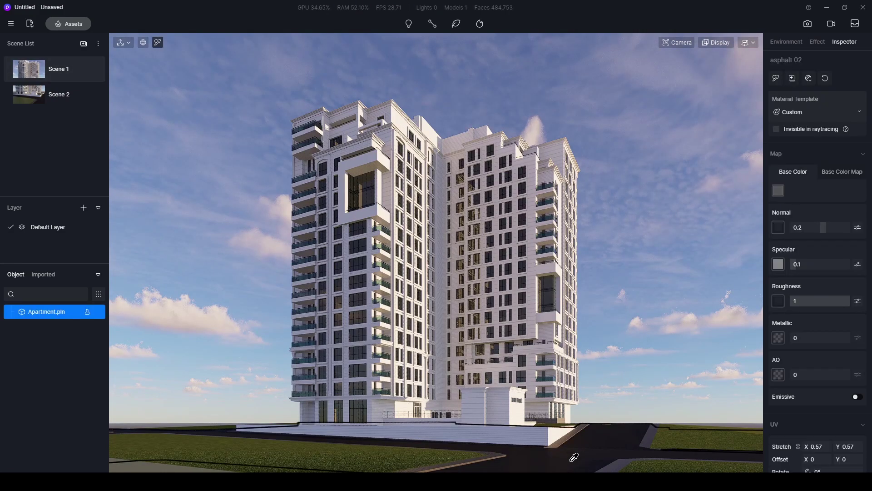
left_click(778, 191)
left_click_drag(802, 299, 826, 300)
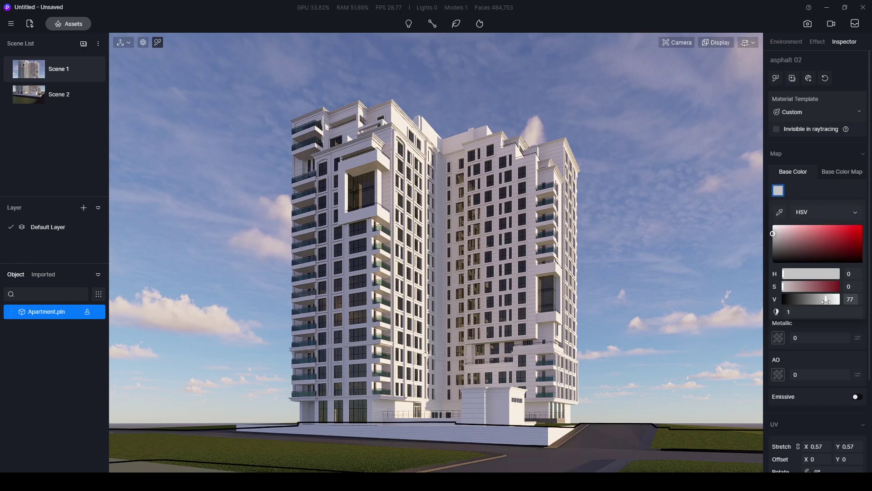
left_click(693, 332)
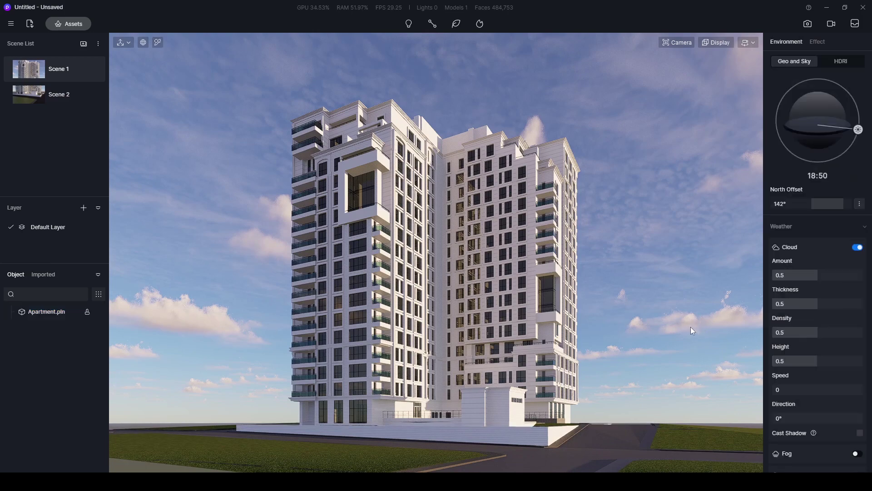
- Fine-tune the UV stretch of the road's asphalt 02 material equally in X and Y
left_click(569, 463)
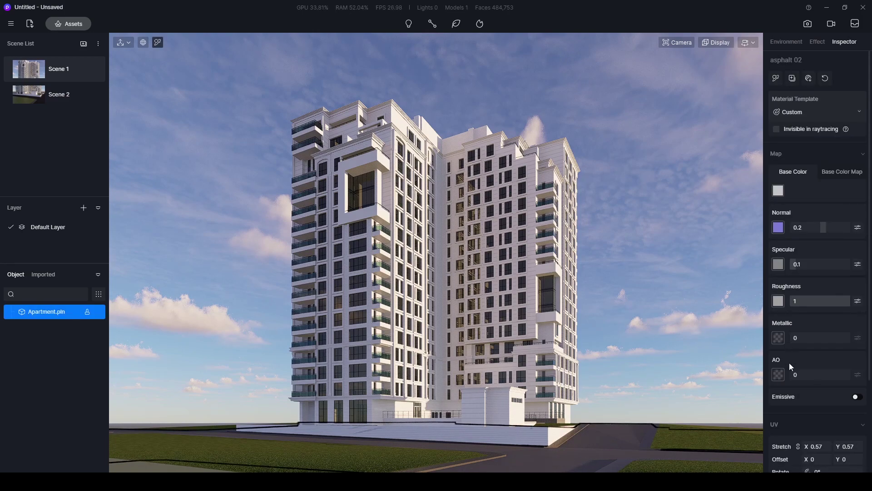
scroll(790, 366, "down", 3)
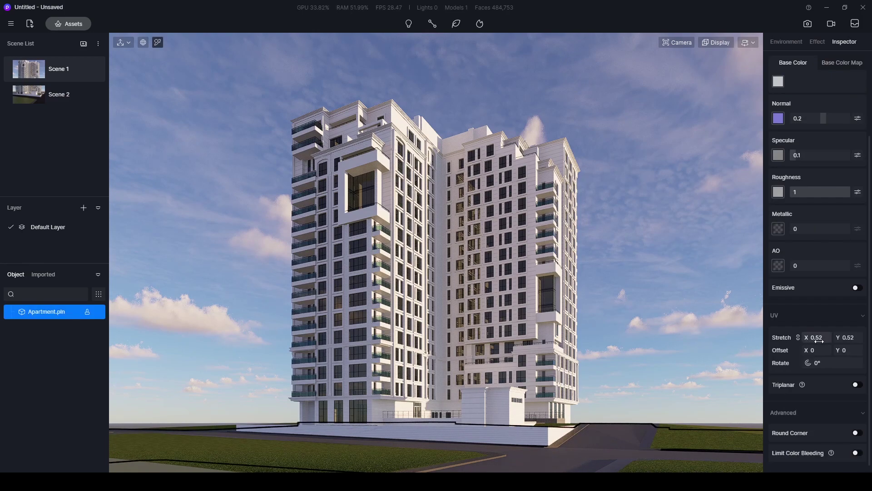
left_click_drag(818, 341, 814, 342)
left_click_drag(813, 342, 816, 342)
left_click(665, 314)
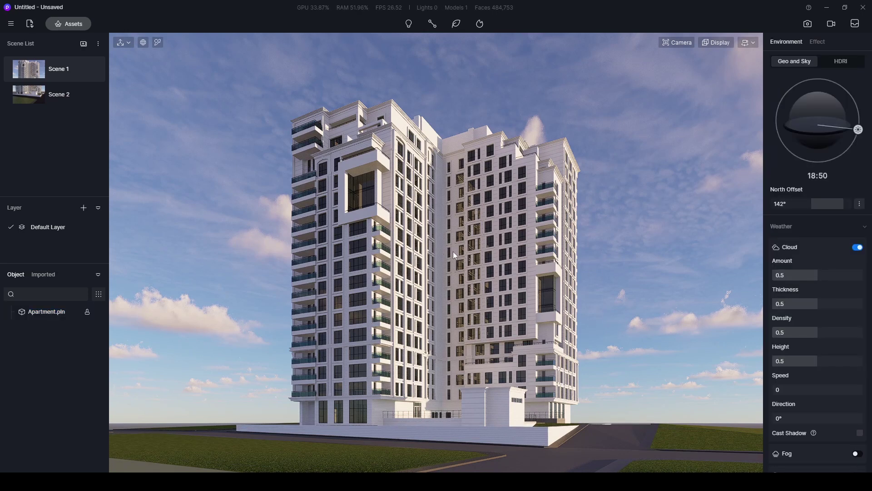
- Open the Decals category of the online model library
left_click(69, 23)
left_click_drag(179, 53, 237, 30)
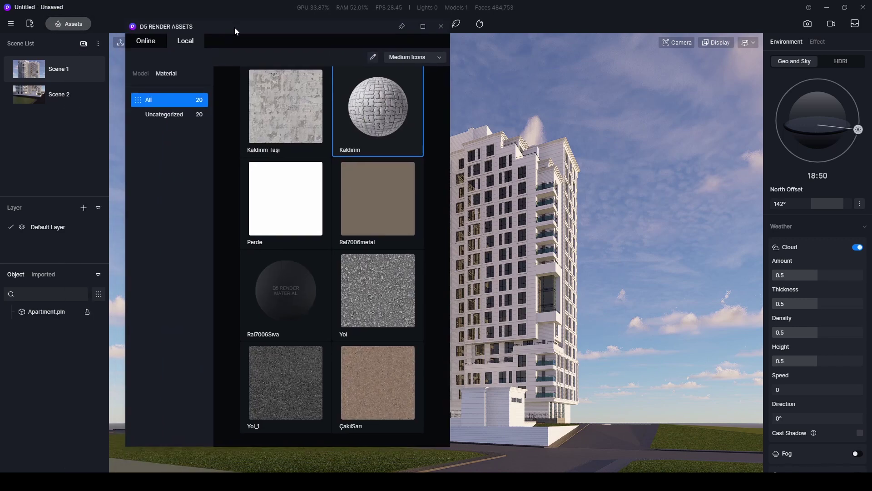
left_click(144, 42)
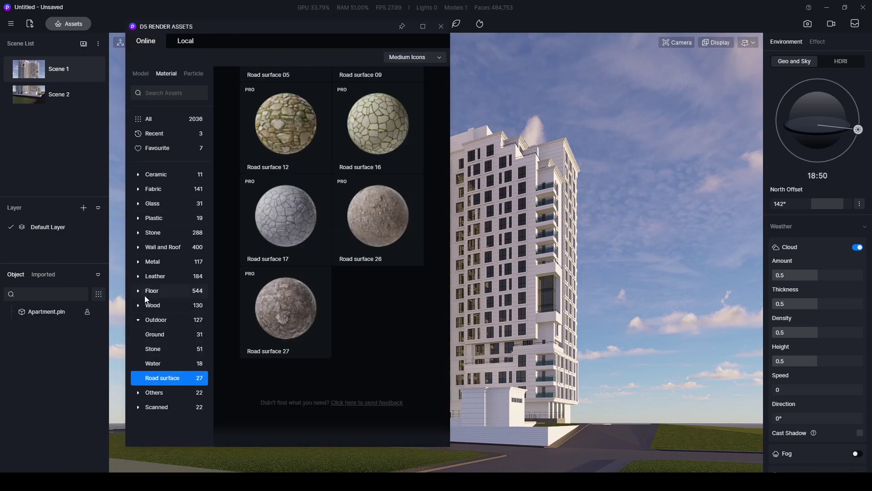
left_click(141, 74)
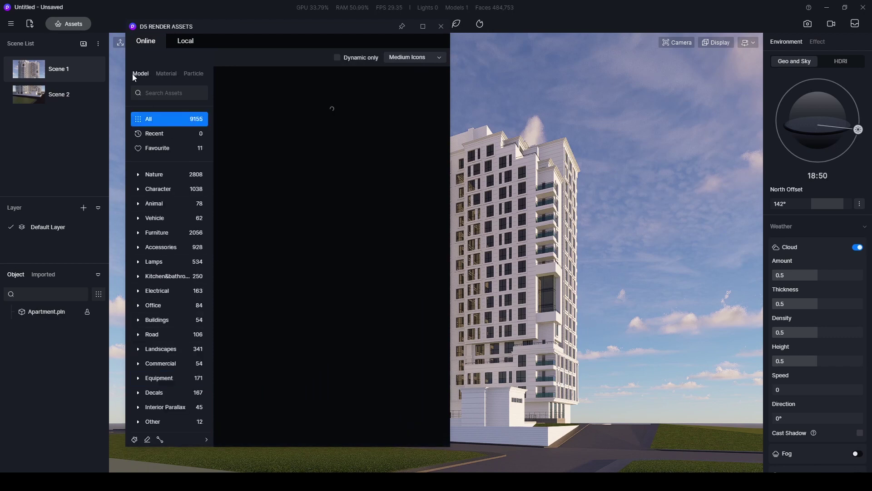
left_click(163, 392)
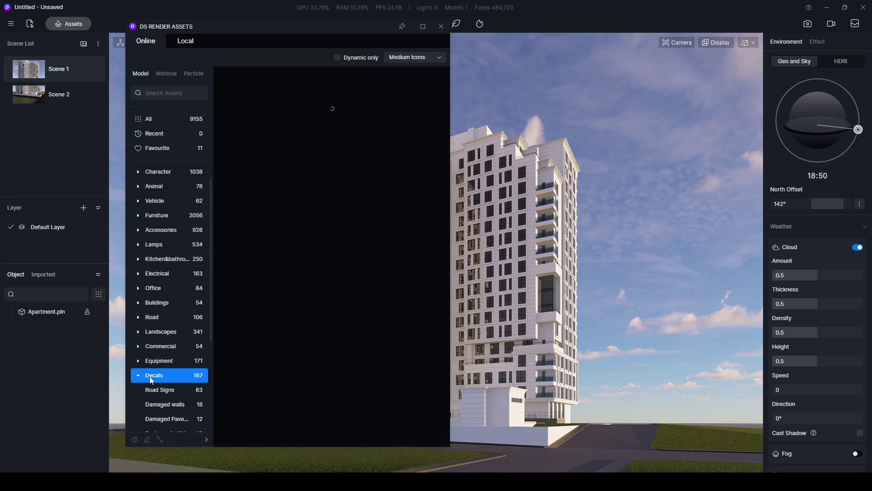
- Browse the decals, download the Rust 05 decal and select it for placement
scroll(163, 364, "down", 3)
scroll(286, 317, "down", 3)
scroll(287, 318, "down", 15)
scroll(295, 318, "down", 15)
scroll(305, 318, "down", 15)
scroll(367, 218, "down", 9)
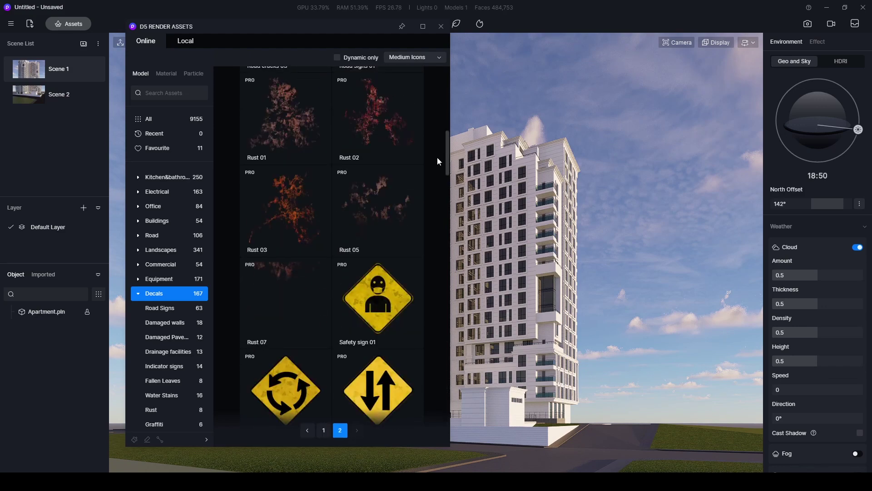
scroll(438, 158, "up", 1)
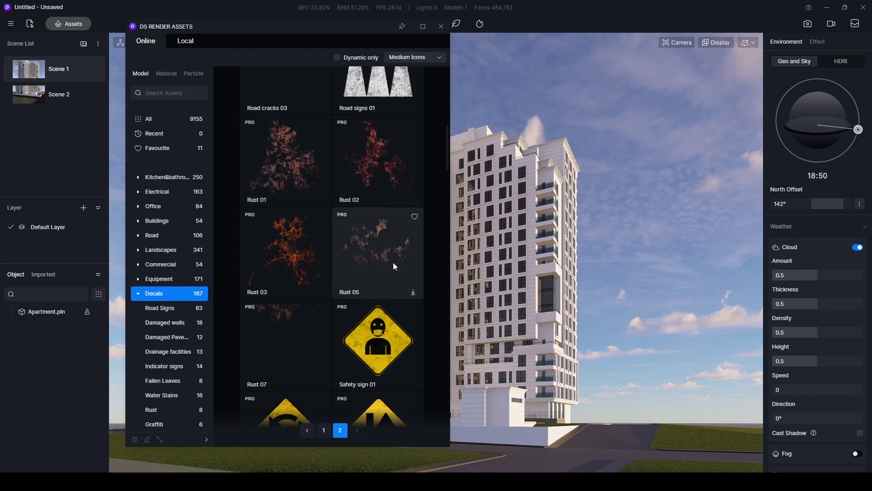
left_click(413, 293)
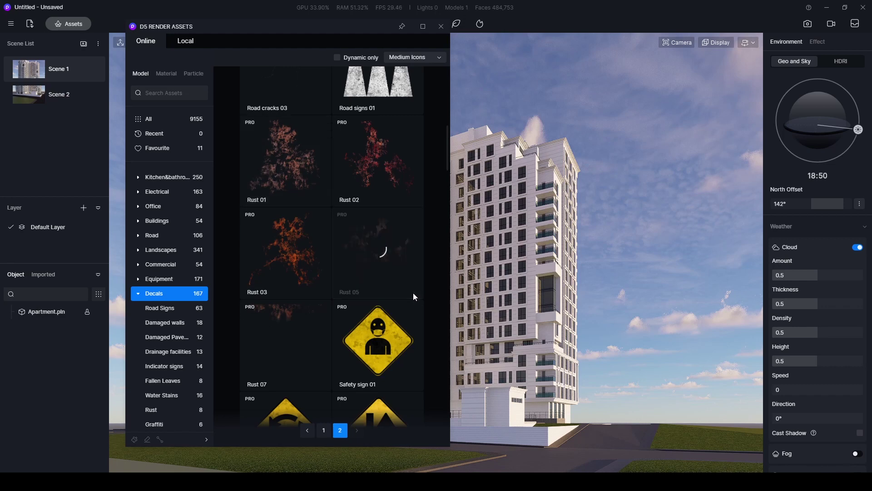
left_click(368, 269)
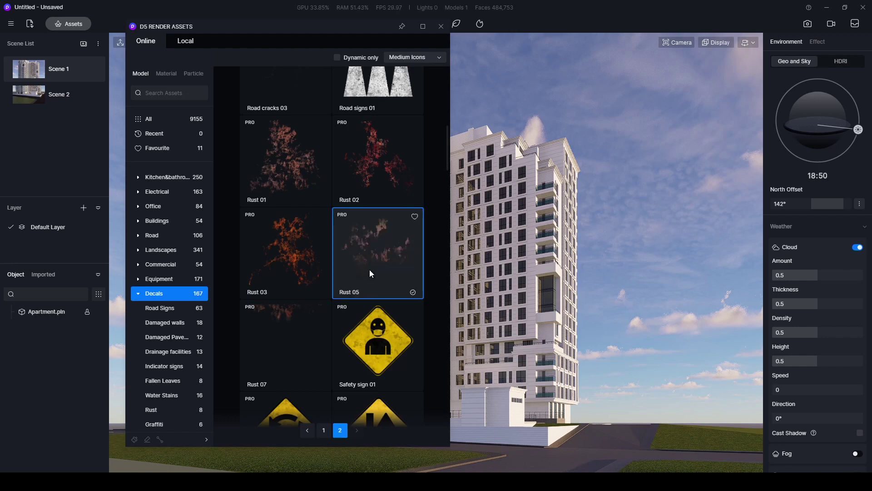
- Place the Rust 05 decal on the road in front of the tower and shift it along the asphalt
left_click(550, 464)
right_click_drag(583, 404, 608, 361)
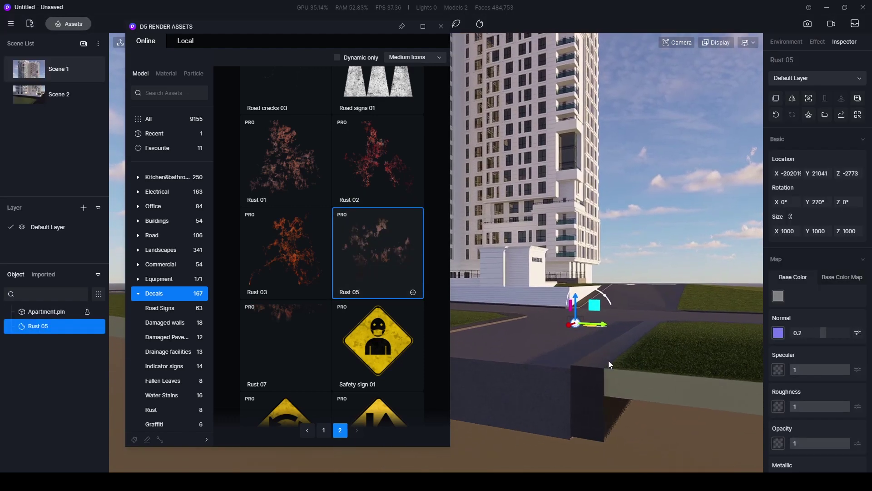
scroll(636, 394, "up", 4)
middle_click_drag(623, 355, 561, 383)
left_click_drag(561, 383, 550, 382)
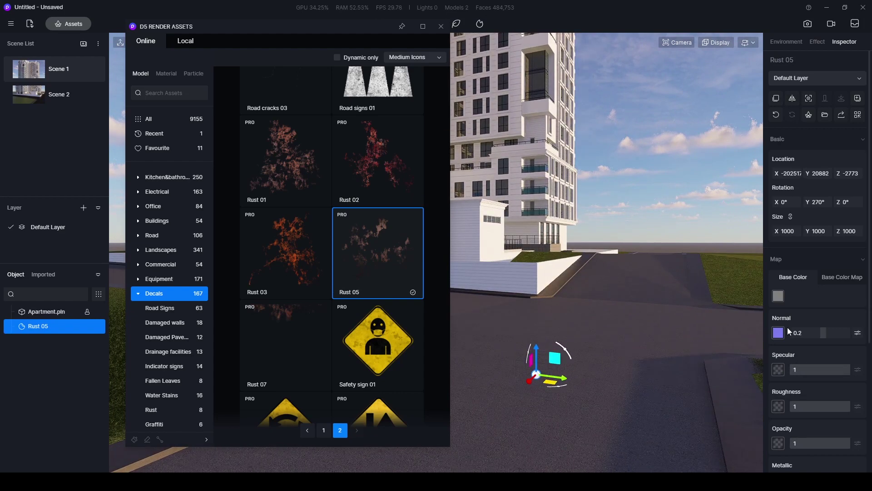
- Set the Rust 05 decal's size to 10000 in all directions and rotate it on the road
left_click(848, 230)
left_click(847, 233)
type("0")
key("Return")
right_click_drag(601, 337, 595, 367)
left_click_drag(625, 310, 604, 318)
- Enlarge the Rust 05 decal to 20000 in all directions and adjust its position and rotation on the asphalt
left_click(846, 230)
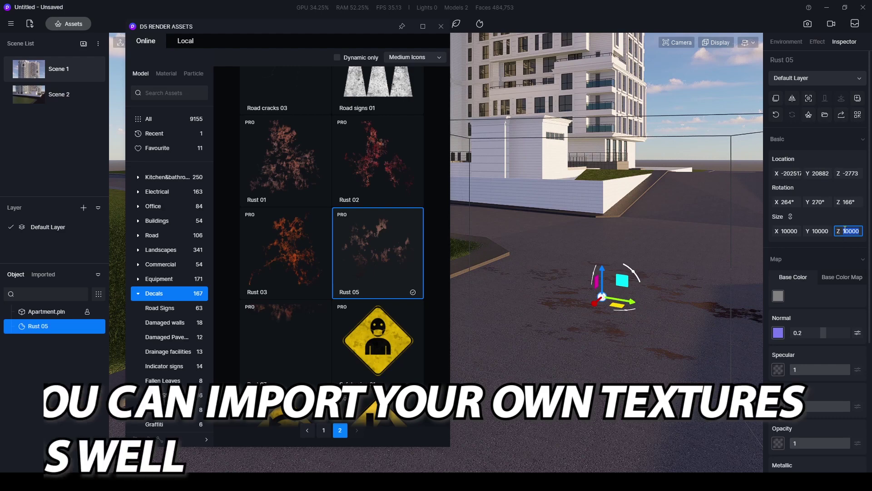
type("20000")
key("Return")
right_click_drag(754, 231, 652, 230)
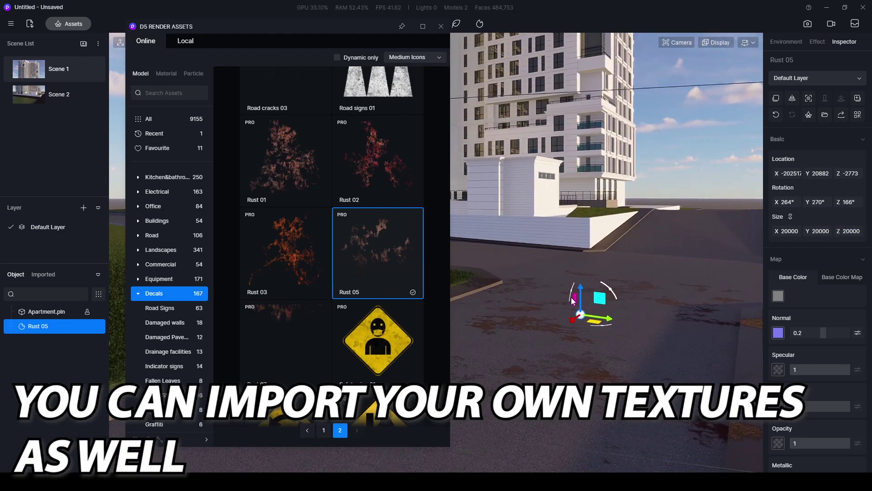
left_click_drag(593, 325, 557, 326)
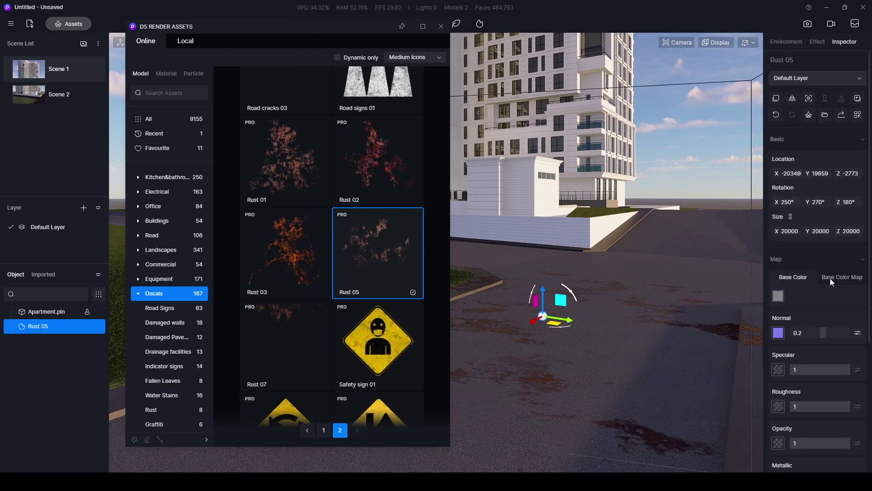
- Set the Rust 05 base color map's saturation to -100 and the decal's opacity to 0.35, then deselect it
left_click(830, 278)
left_click(857, 297)
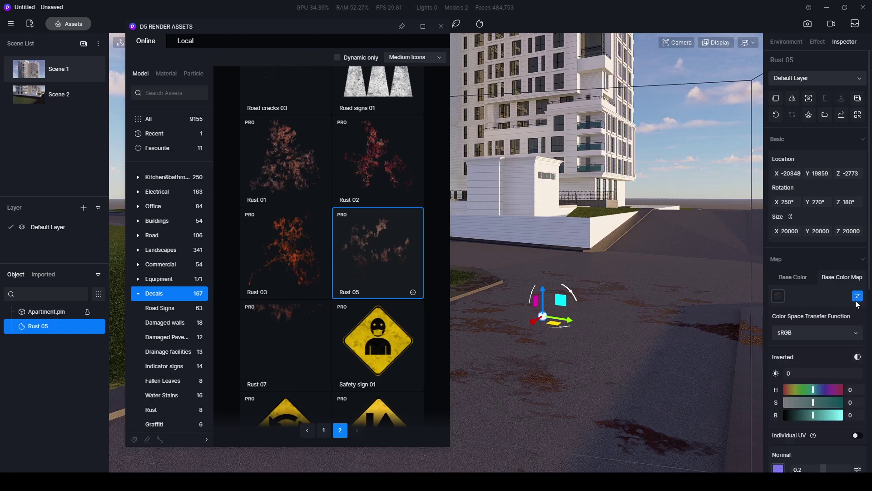
left_click_drag(813, 402, 770, 404)
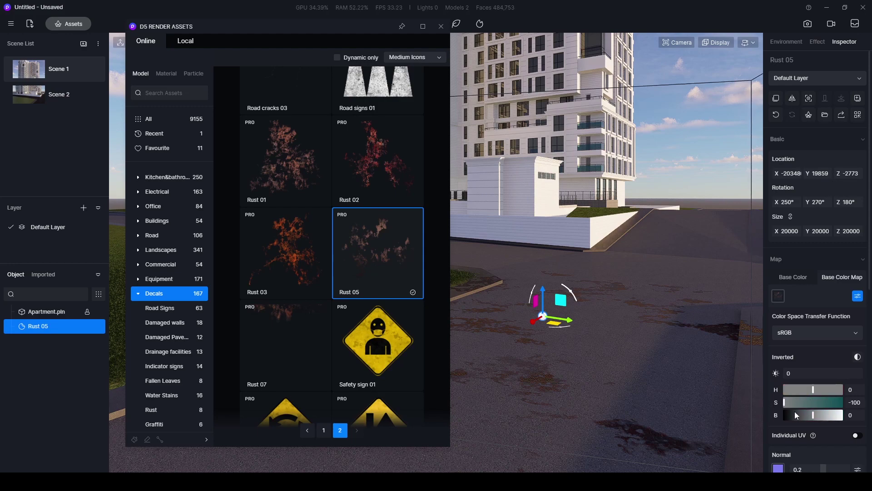
scroll(769, 390, "down", 5)
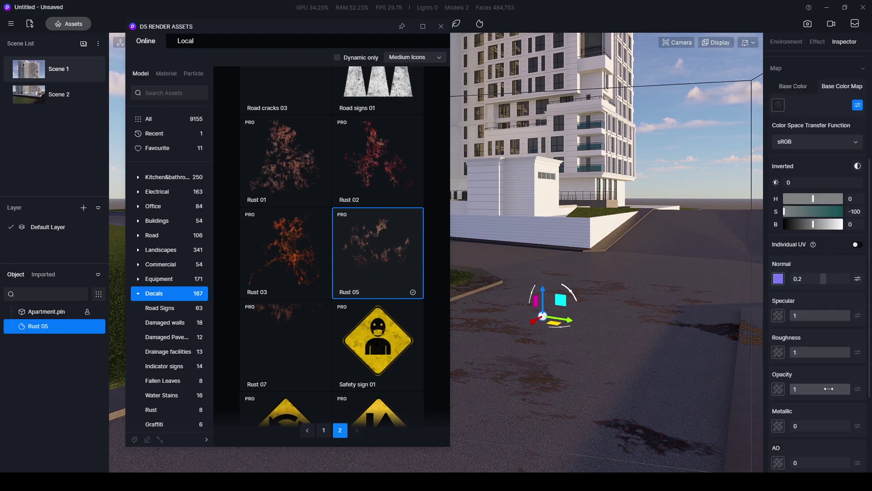
left_click_drag(843, 390, 812, 392)
left_click(664, 184)
- Choose the Leaves 03 decal from the Fallen Leaves category and place it on the road near the curb
right_click_drag(664, 185, 534, 271)
right_click_drag(539, 274, 570, 273)
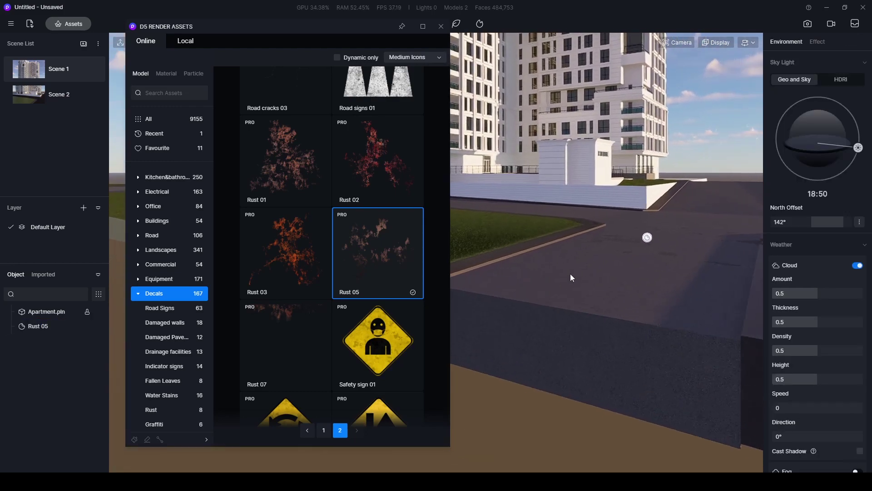
key("w")
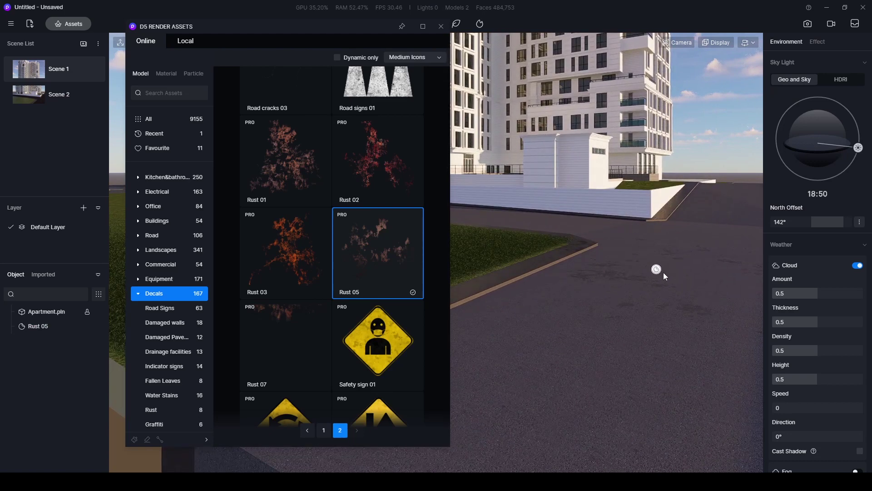
left_click(664, 272)
scroll(164, 345, "down", 3)
left_click(149, 326)
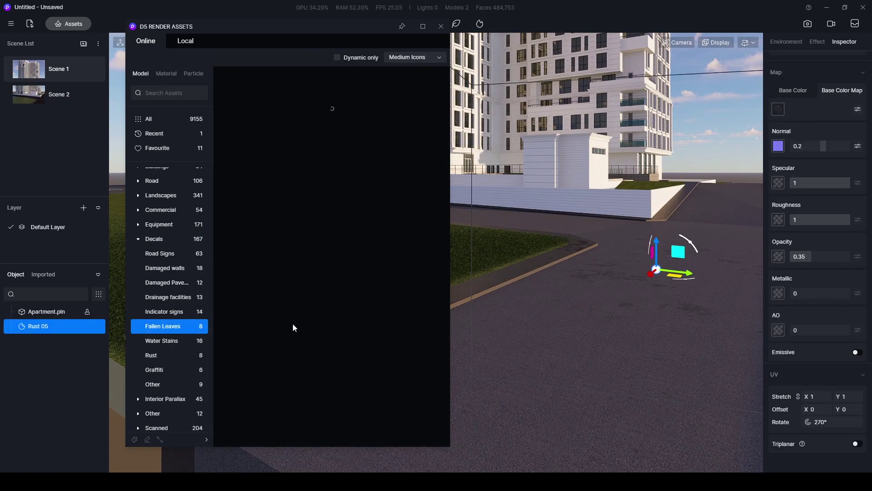
left_click(274, 305)
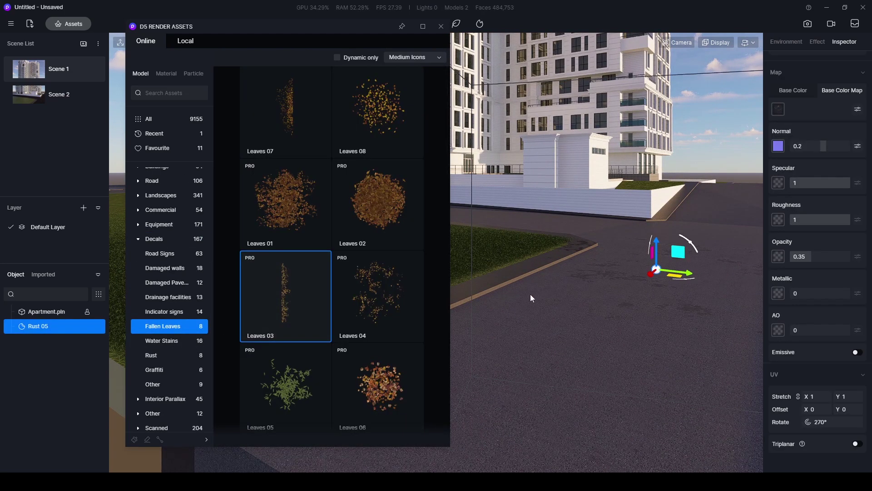
left_click(501, 295)
- Move the Leaves 03 decal against the curb and set its size to 7000 with linked proportions
key("w")
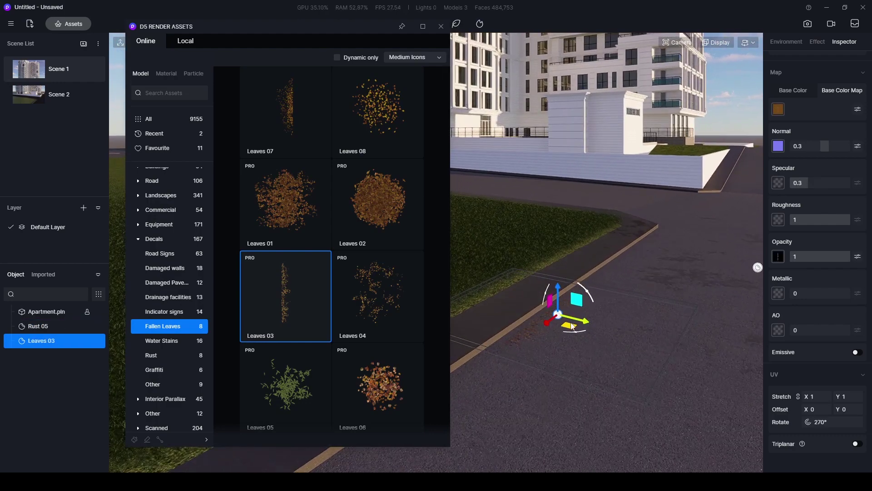
left_click_drag(532, 354, 525, 359)
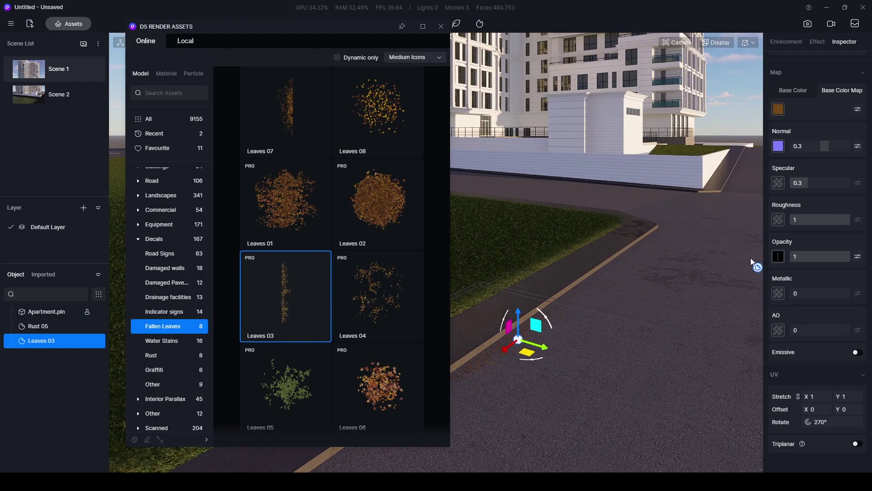
scroll(826, 291, "up", 4)
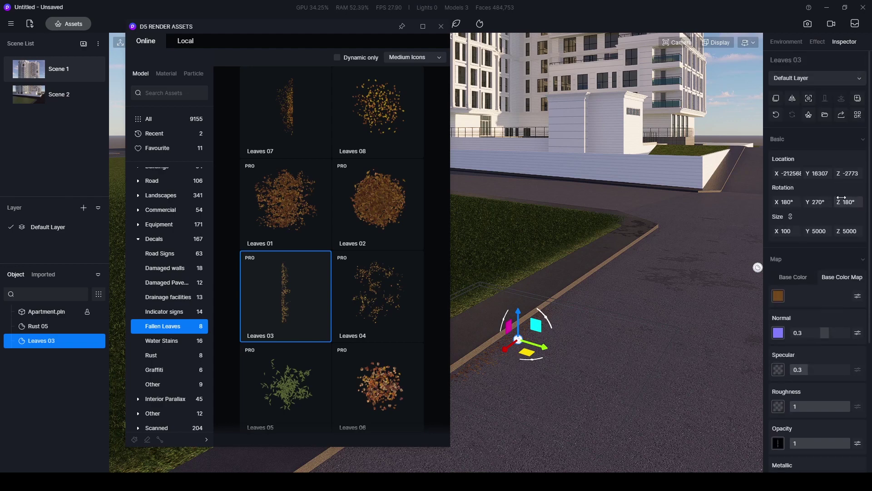
left_click(842, 234)
key("Return")
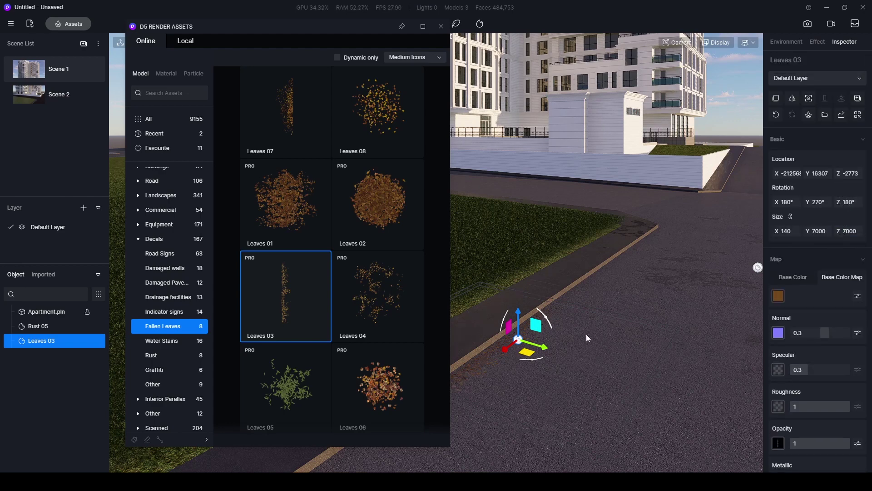
- Place a copy of the Leaves 03 decal farther along the curb
left_click_drag(527, 350, 630, 278)
right_click_drag(628, 324, 706, 101)
left_click(706, 101)
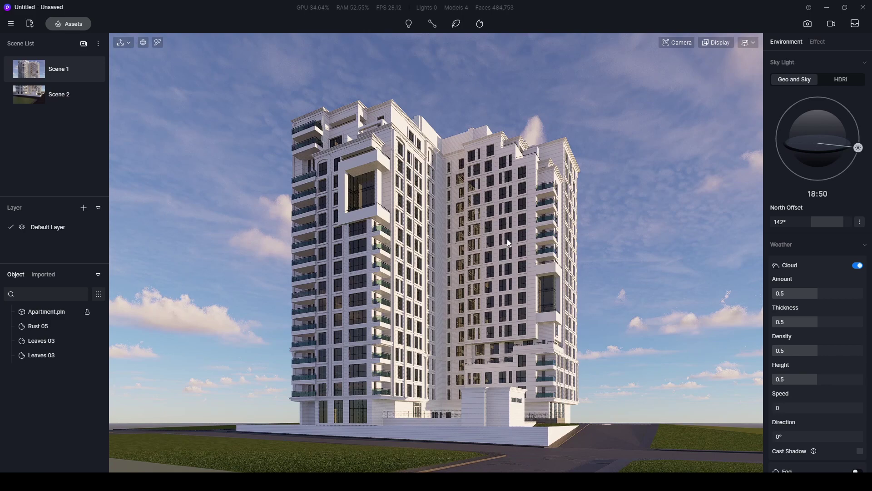
- Pick the tower's window glass material and set its specular to 1
key("i")
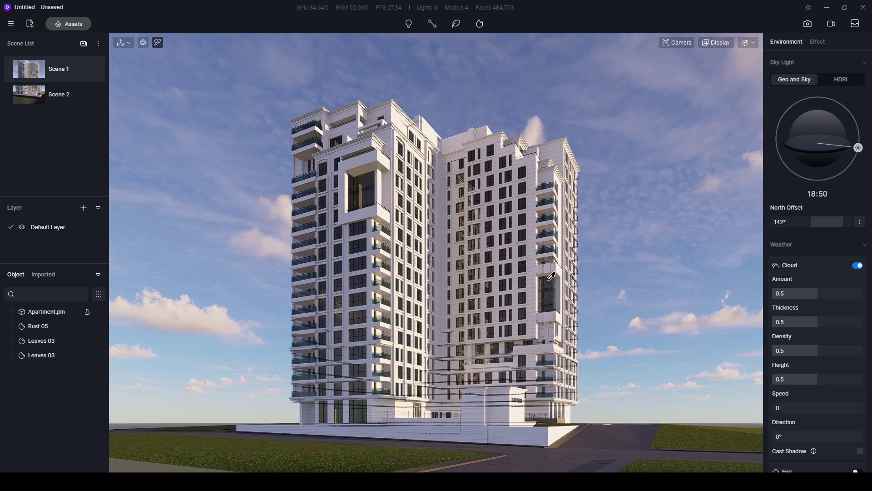
left_click(549, 279)
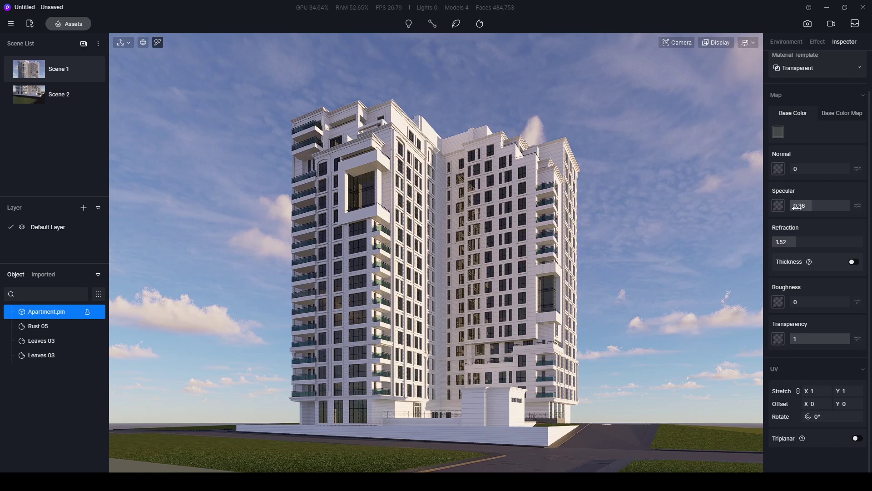
left_click_drag(816, 205, 862, 207)
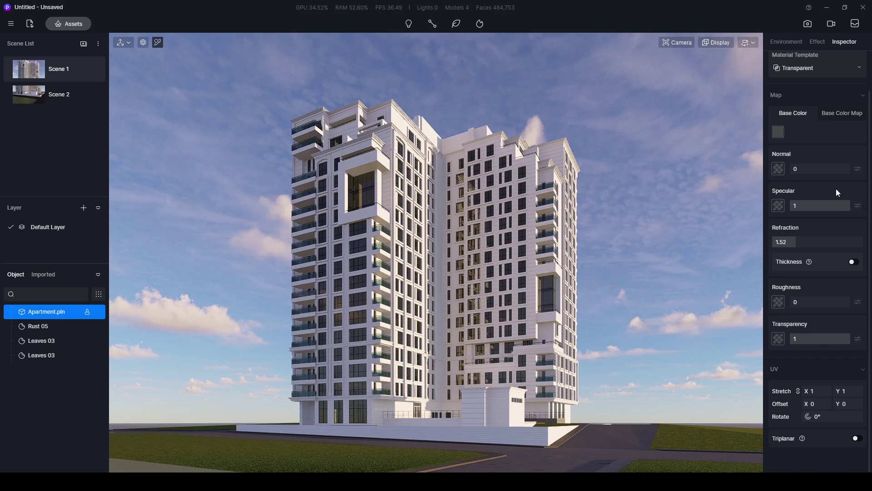
- Adjust the window glass's base color to saturation 9 and value 23, then deselect the tower
left_click(778, 132)
left_click_drag(800, 240, 788, 227)
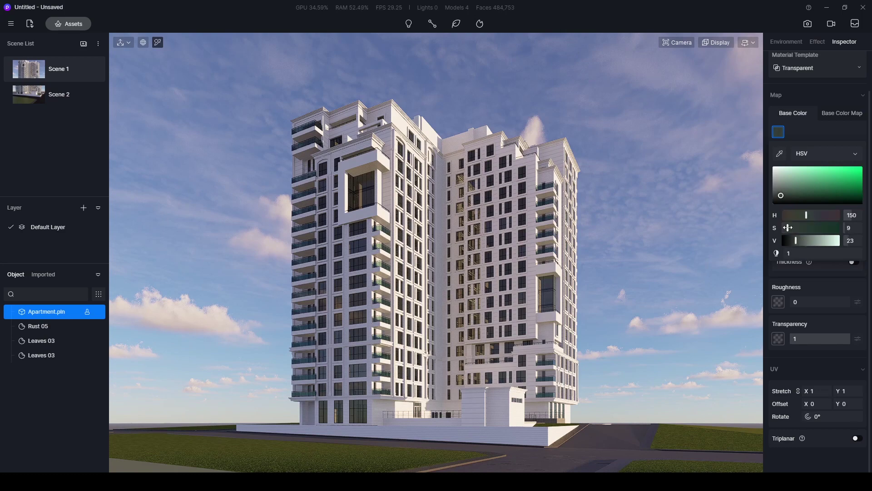
left_click(779, 154)
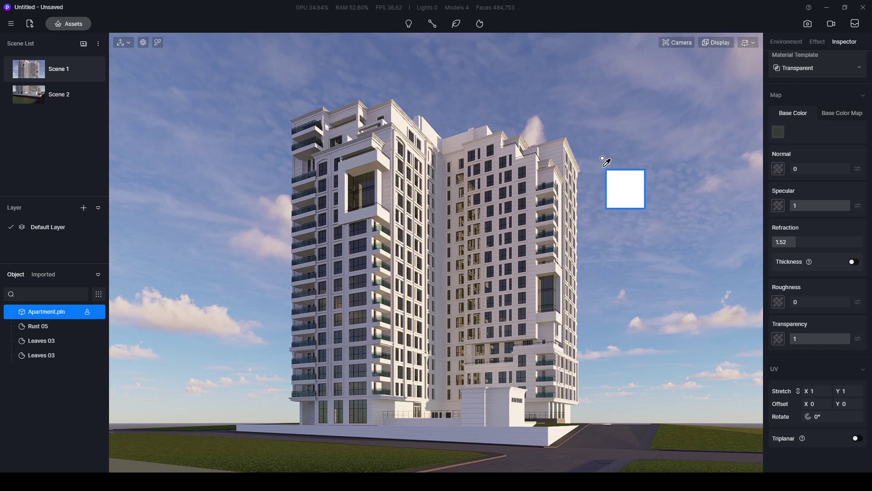
left_click(603, 167)
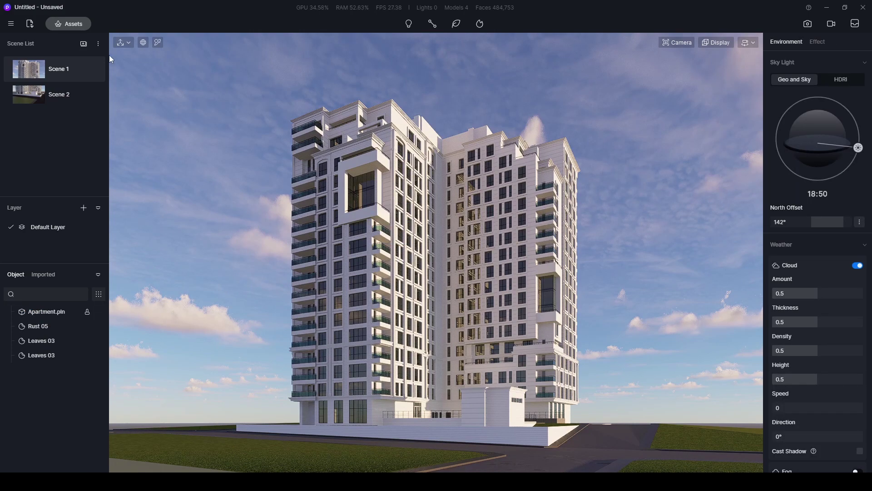
- Choose Residential Interior 01 from the residential Interior Parallax models and move the reduced library window clear of the tower
left_click(72, 25)
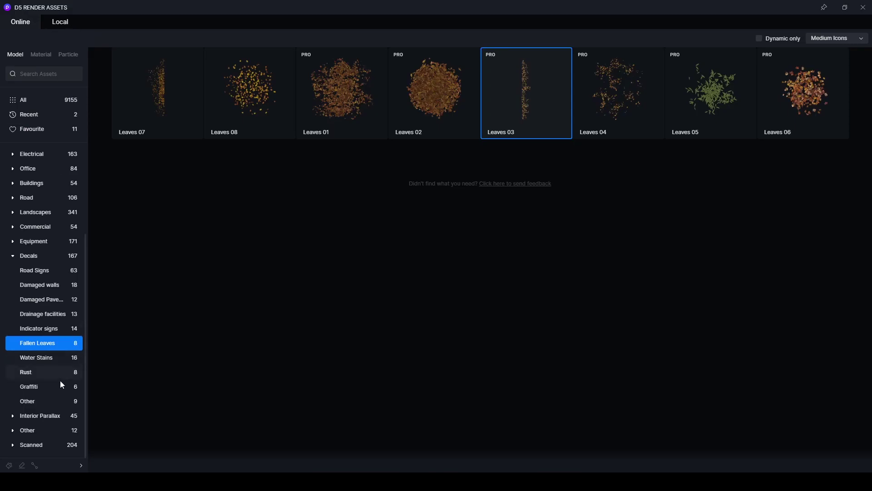
left_click(37, 416)
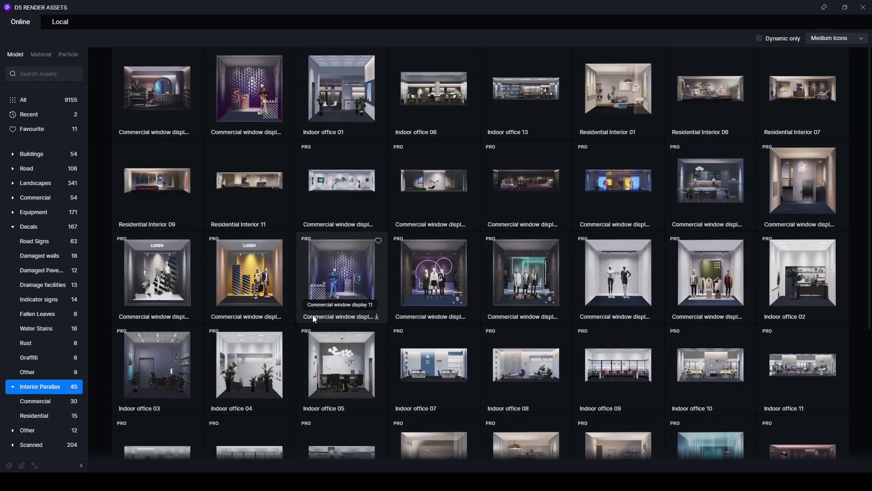
left_click(31, 416)
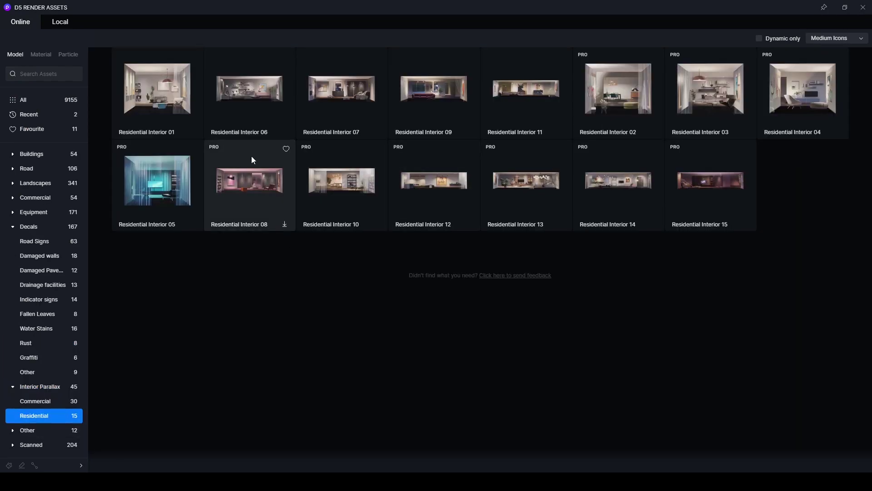
left_click(154, 88)
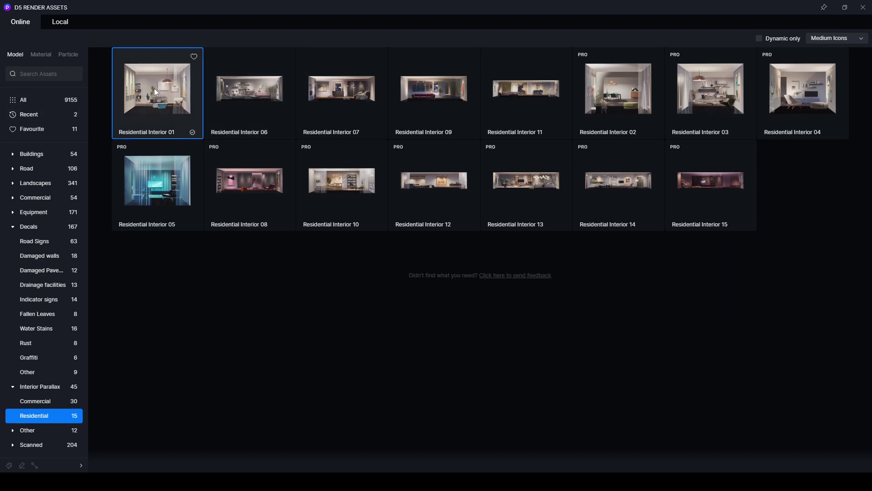
left_click(845, 7)
left_click_drag(322, 152, 196, 387)
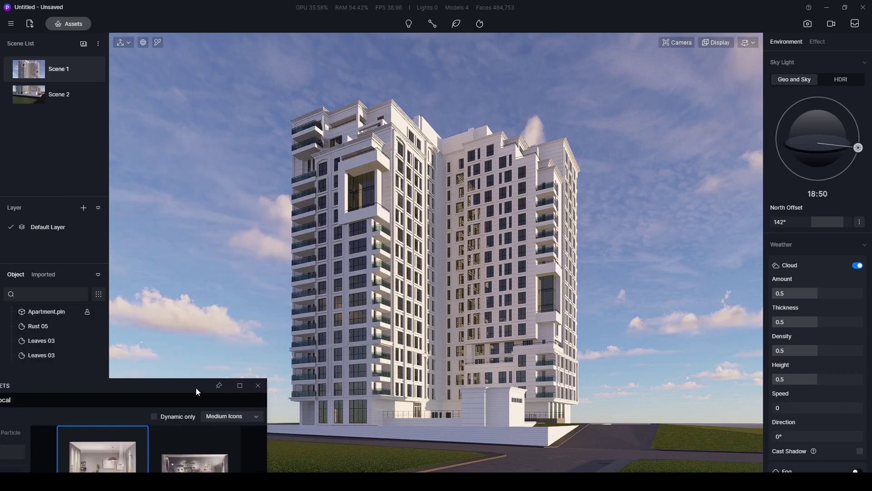
- Place Residential Interior 01 at the tower's large recessed window and rotate it 90° about Z
left_click(362, 202)
scroll(361, 203, "up", 3)
scroll(396, 217, "up", 5)
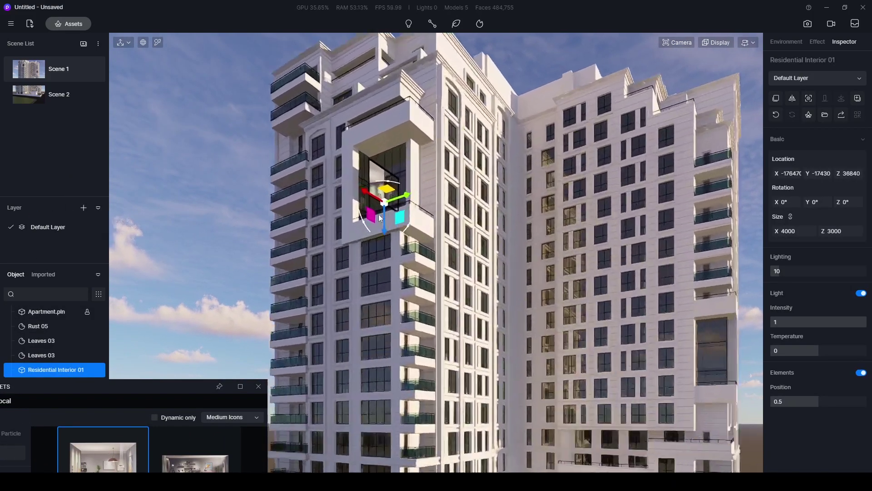
left_click(849, 201)
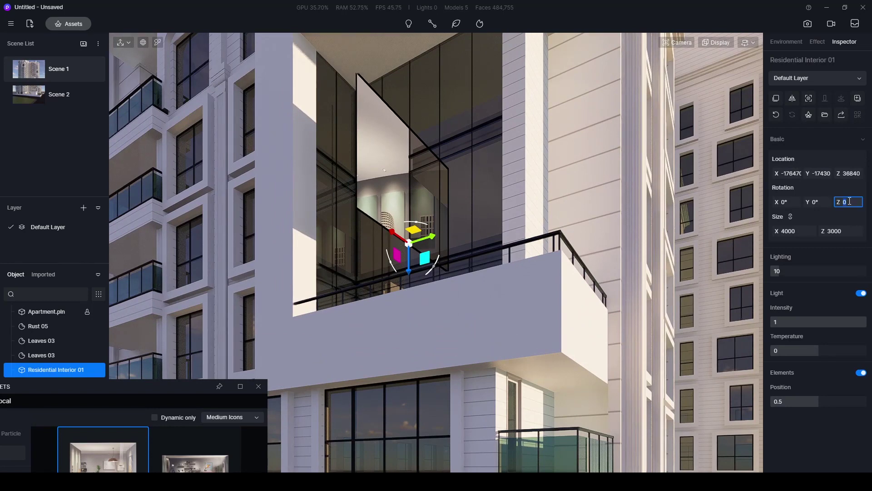
key("Return")
- Move Residential Interior 01 down to the balcony floor behind the large window's glazing
left_click_drag(394, 235, 447, 307)
right_click_drag(446, 303, 440, 299)
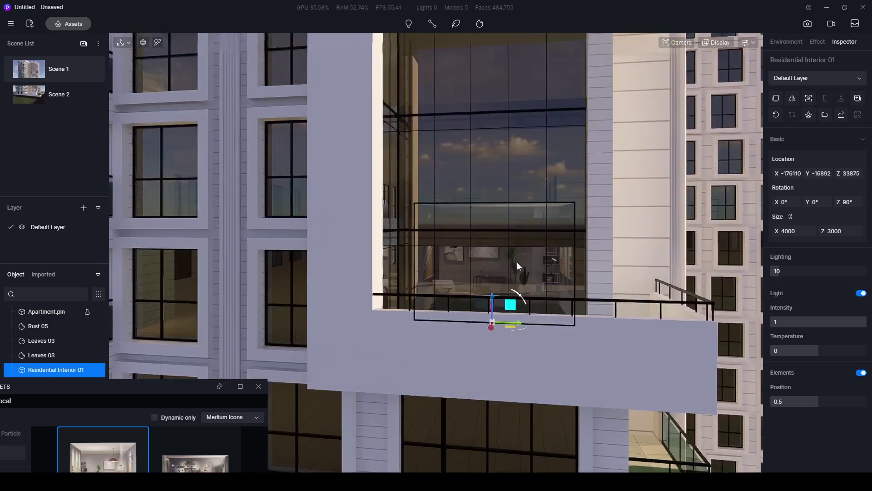
right_click_drag(517, 263, 519, 263)
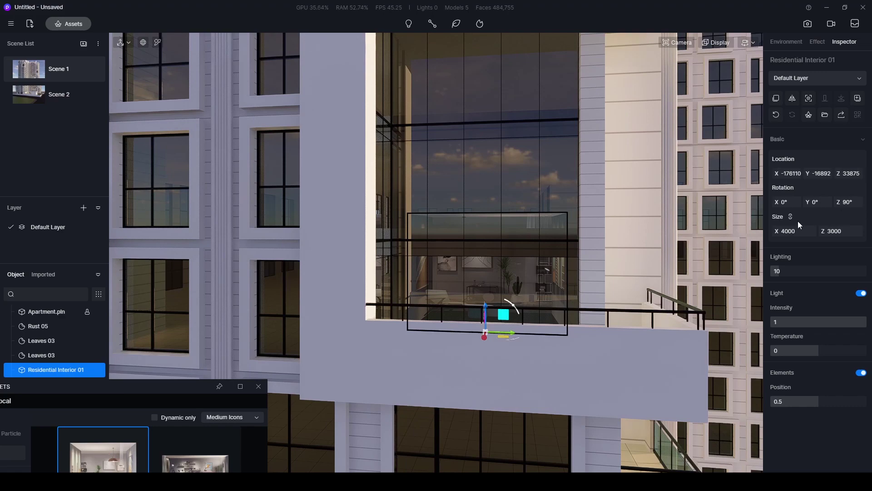
right_click_drag(501, 303, 492, 304)
scroll(431, 339, "up", 1)
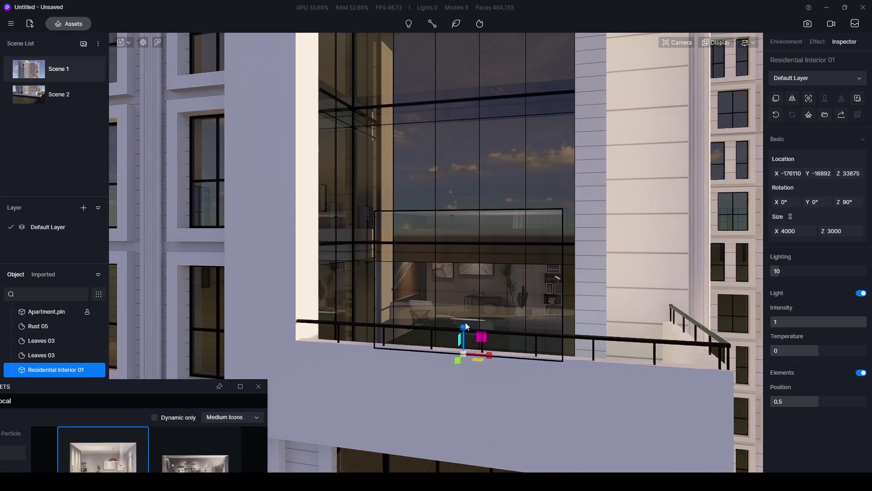
- Enlarge Residential Interior 01 to 4802 wide and 4871 high, and raise it slightly at the balcony floor behind the large window
left_click_drag(464, 327, 465, 328)
key("space")
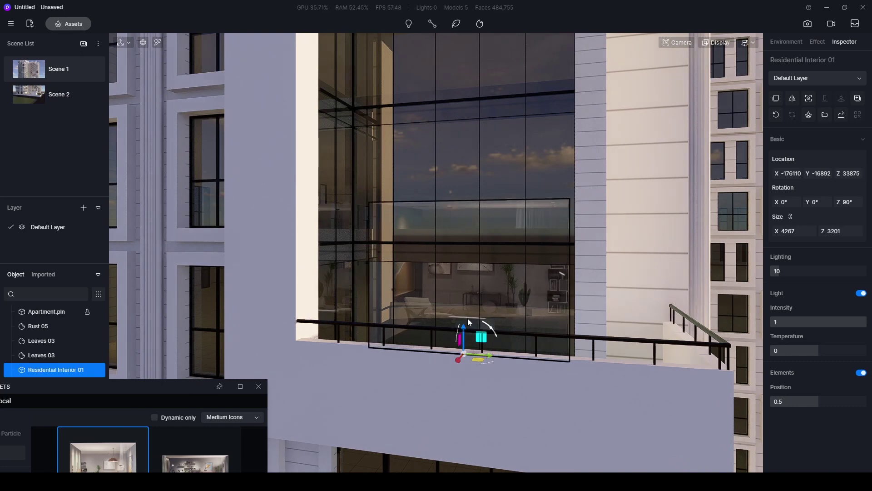
key("space")
left_click_drag(465, 322, 465, 326)
scroll(514, 295, "down", 5)
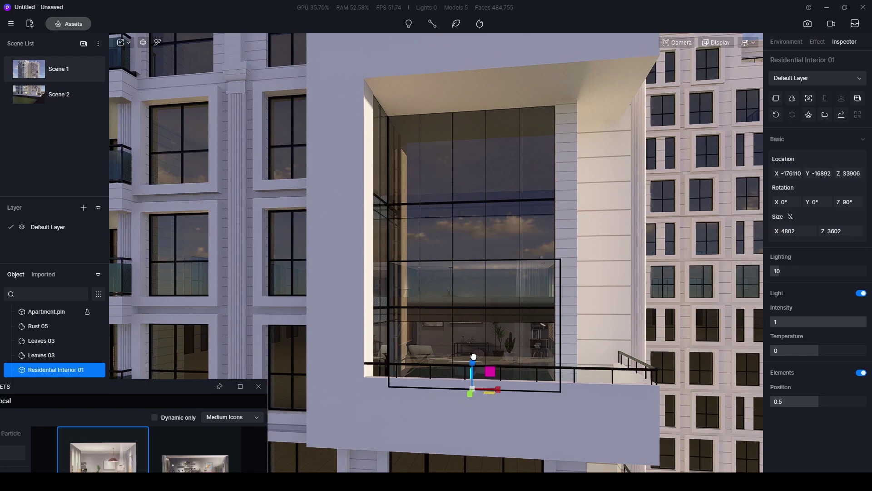
mouse_move(470, 361)
left_mouse_down()
mouse_move(477, 343)
mouse_move(474, 349)
left_mouse_up()
- Duplicate Residential Interior 01 and place the copy perpendicular to the original behind the large window's side glazing
right_click_drag(534, 352, 454, 334)
left_click_drag(520, 403, 385, 346)
scroll(409, 336, "up", 2)
left_click_drag(443, 320, 536, 330)
- Try to duplicate both Residential Interior 01 planes straight up to the upper storey of the large window
left_click_drag(112, 386, 321, 385)
left_click(45, 383)
left_click(43, 370)
left_click(48, 385, "ctrl")
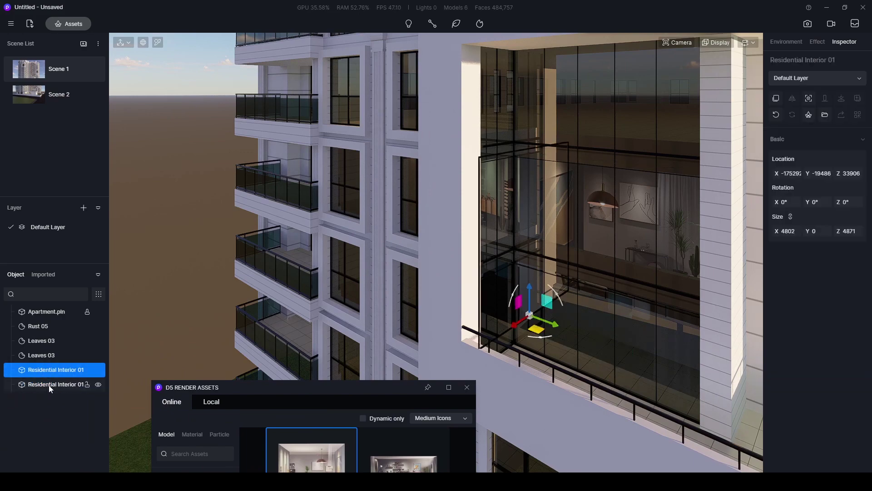
right_click_drag(505, 266, 549, 243)
scroll(550, 243, "down", 3)
left_click_drag(500, 315, 501, 173)
scroll(500, 182, "down", 3)
right_click_drag(461, 236, 483, 180)
scroll(499, 183, "down", 2)
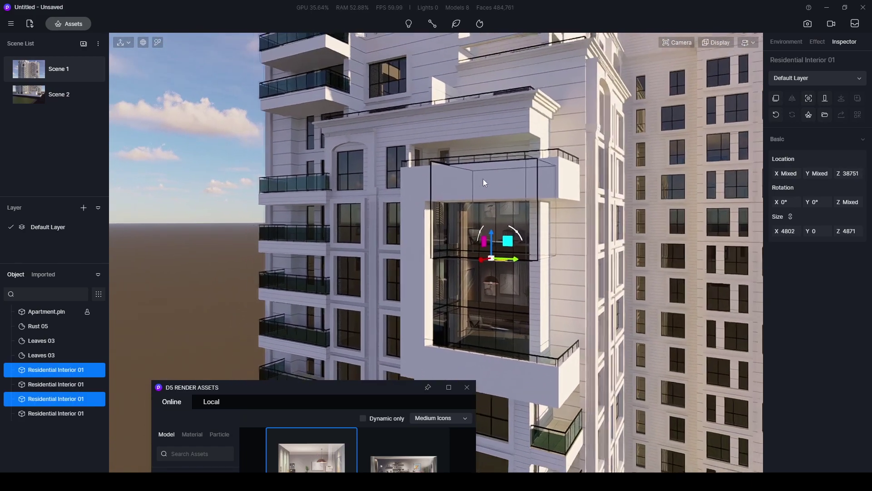
- Delete the two raised copies of Residential Interior 01
scroll(484, 179, "down", 1)
mouse_move(487, 230)
left_mouse_down()
mouse_move(487, 239)
mouse_move(486, 184)
mouse_move(488, 239)
left_mouse_up()
key("Delete")
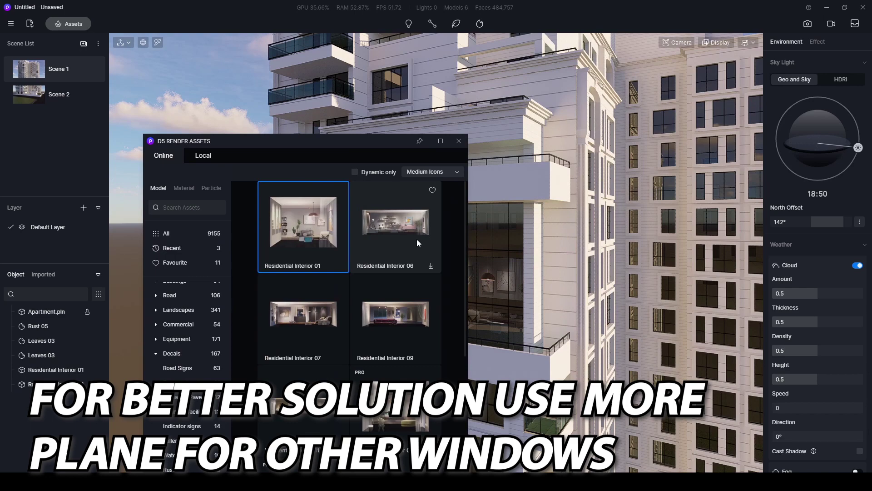
- Place Residential Interior 11 at the upper part of the tower's large recessed window and rotate it 90° about Z
scroll(400, 272, "down", 1)
left_click(317, 364)
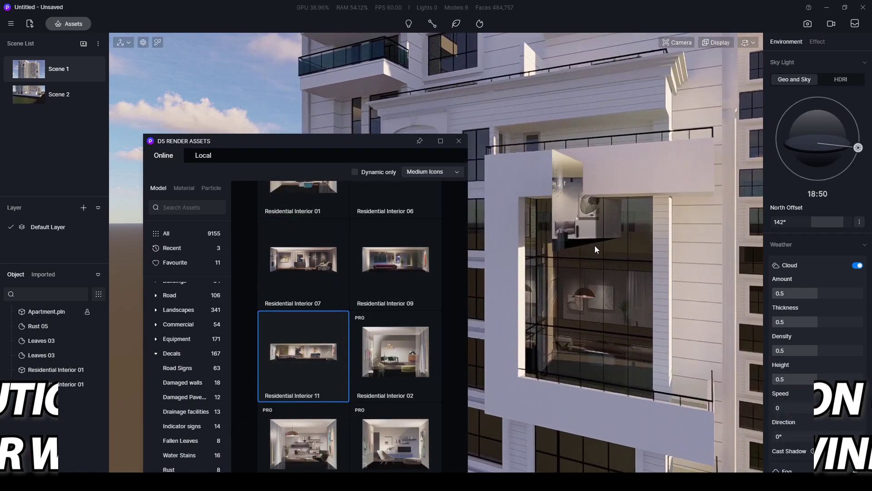
left_click(587, 259)
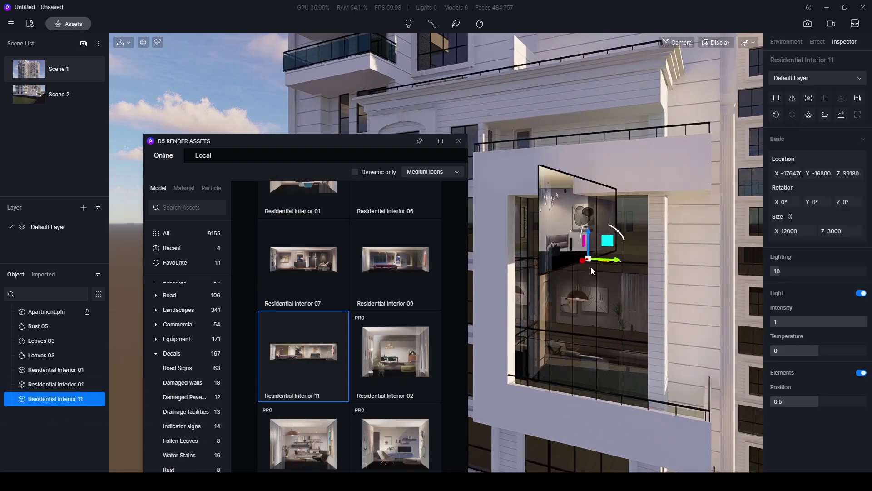
left_click(852, 206)
type("90")
key("Return")
- Move Residential Interior 11 behind the upper glazing of the large window and close the asset library
right_click_drag(672, 228, 671, 263)
left_click_drag(613, 222, 527, 222)
right_click_drag(564, 245, 535, 246)
scroll(535, 246, "down", 3)
middle_click_drag(533, 246, 429, 231)
left_click(458, 141)
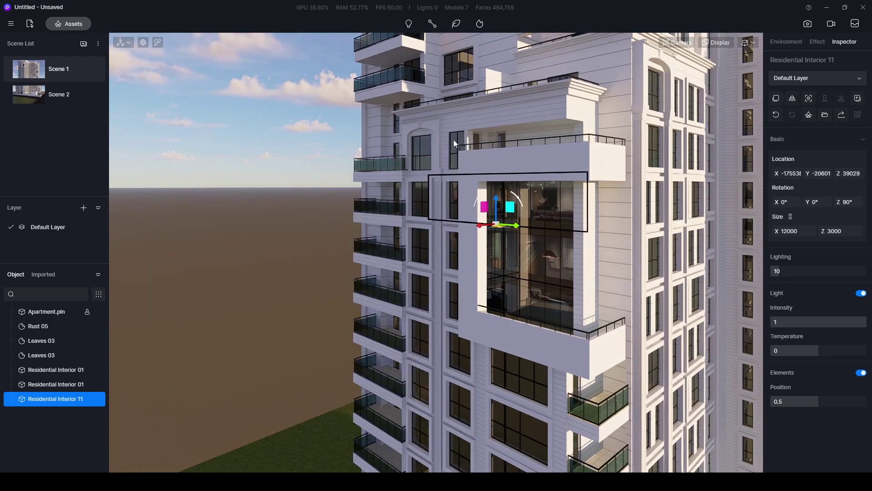
- Set Residential Interior 11's light temperature to -1 and increase its lighting
scroll(444, 278, "up", 5)
scroll(481, 263, "up", 3)
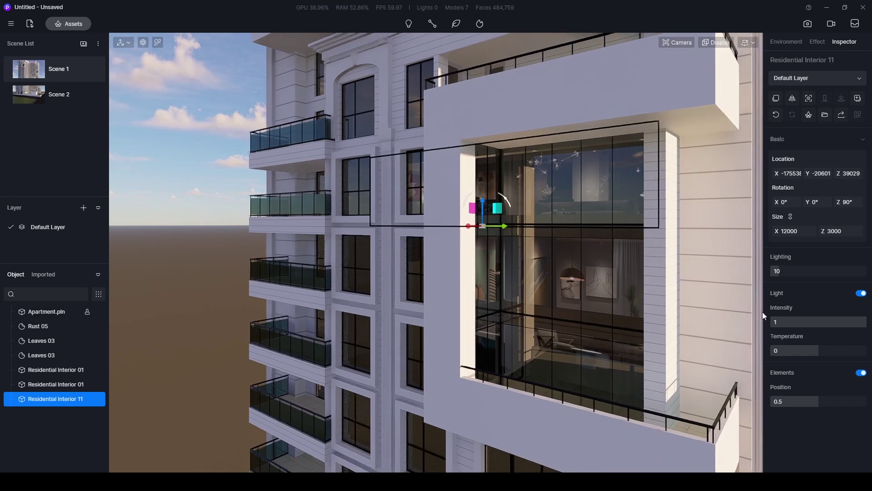
left_click(790, 350)
left_click_drag(790, 350, 721, 348)
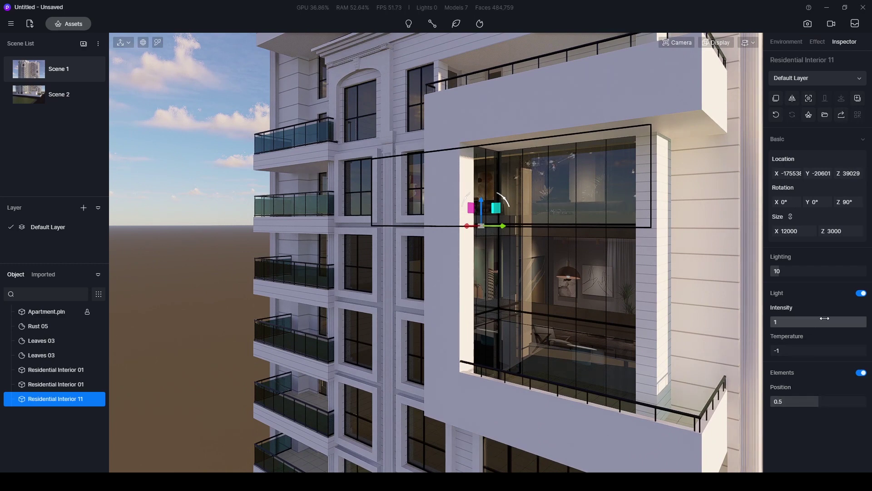
left_click_drag(786, 274, 801, 274)
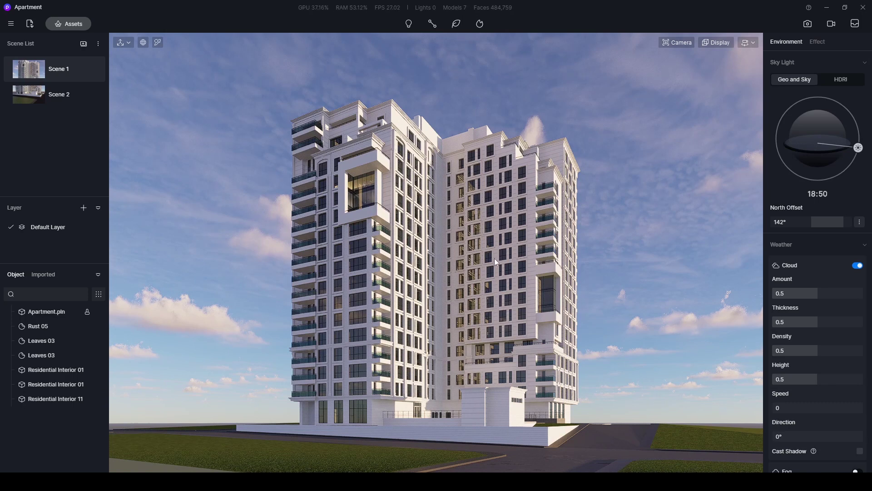
- Set the clouds to amount 0.24, density 0.11 and height 0.82
scroll(853, 363, "down", 2)
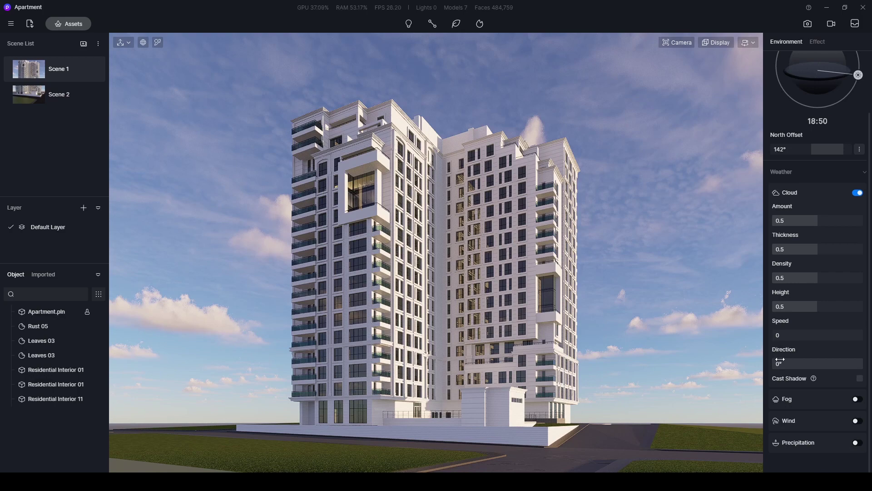
scroll(779, 290, "up", 1)
left_click(782, 331)
left_click_drag(817, 271, 794, 280)
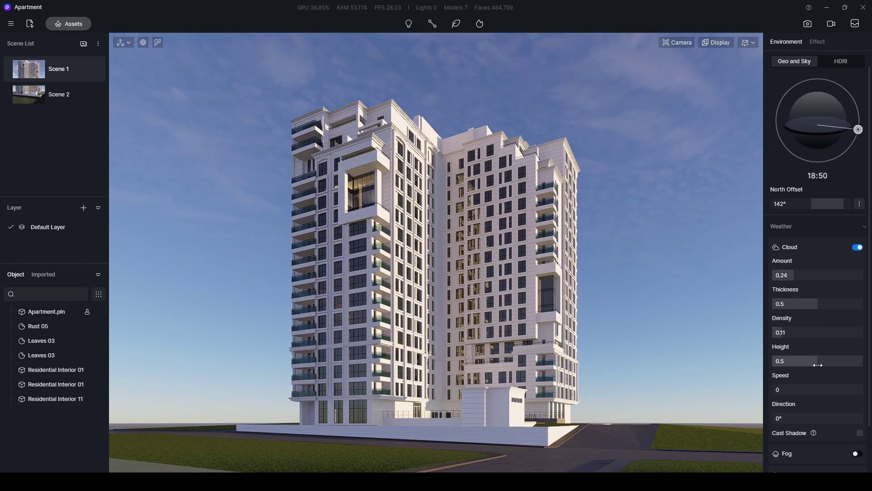
left_click_drag(818, 361, 847, 364)
scroll(780, 413, "down", 1)
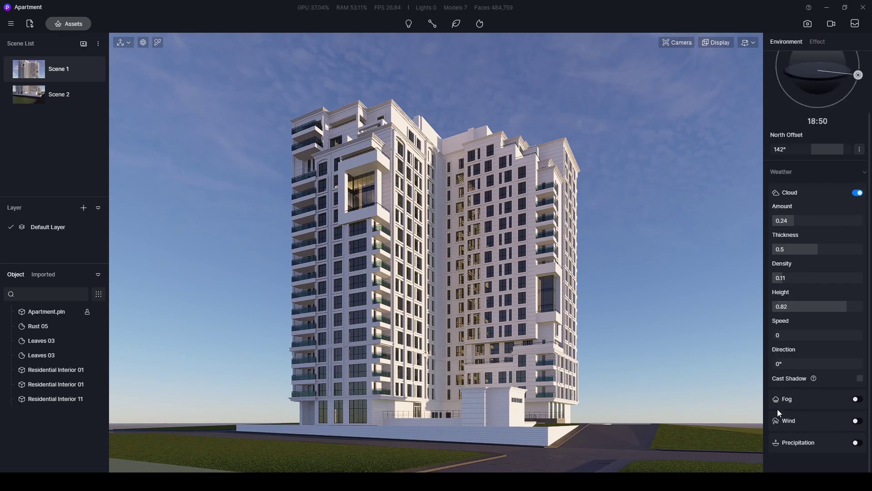
- Set the post-processing vignette to 0.2 and update Scene 1 with the current view and settings
scroll(777, 413, "up", 2)
left_click(817, 42)
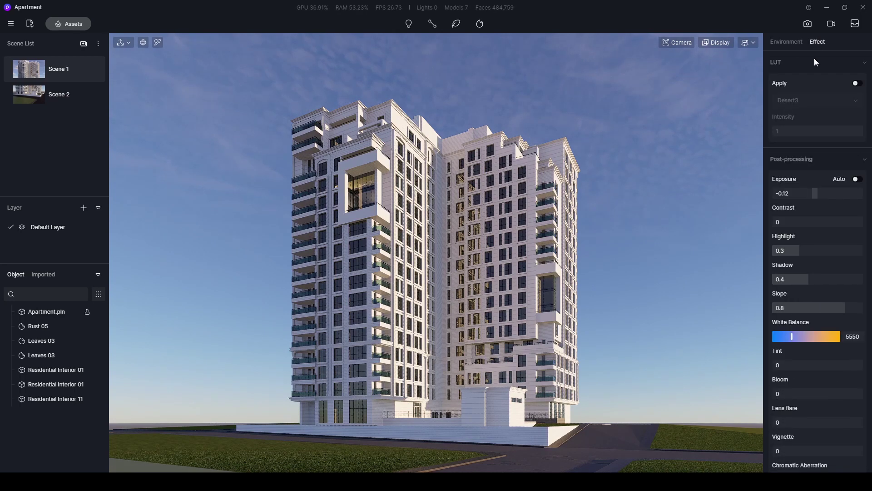
scroll(777, 364, "down", 3)
scroll(776, 354, "up", 2)
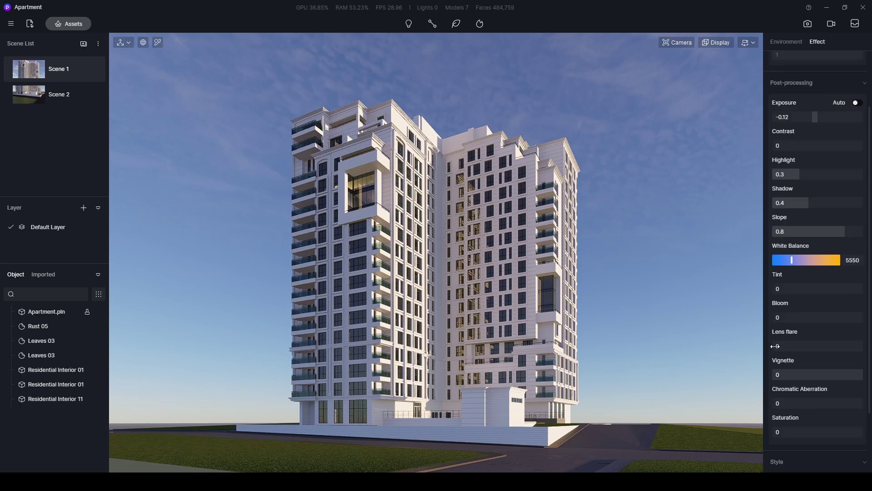
left_click_drag(780, 378, 794, 381)
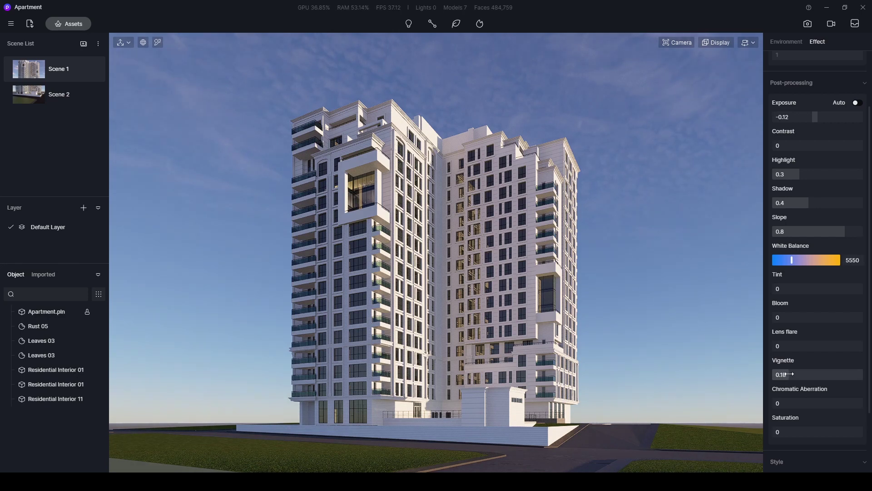
left_click_drag(799, 373, 797, 380)
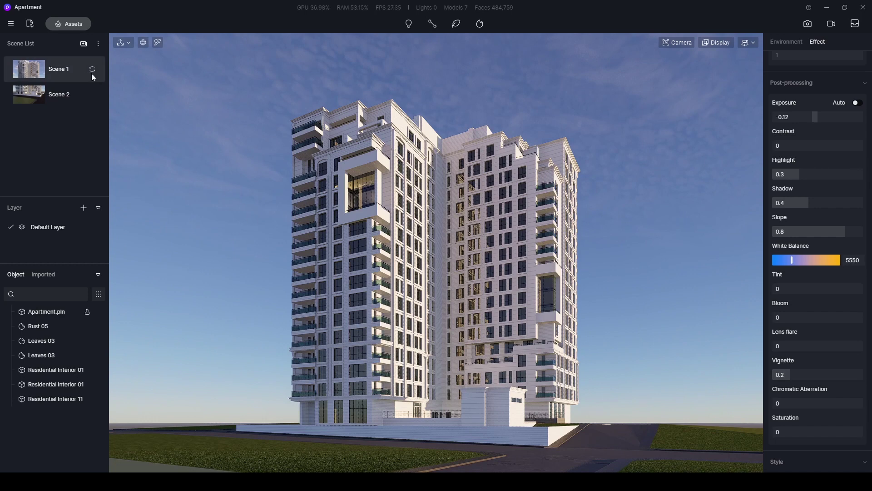
left_click(92, 69)
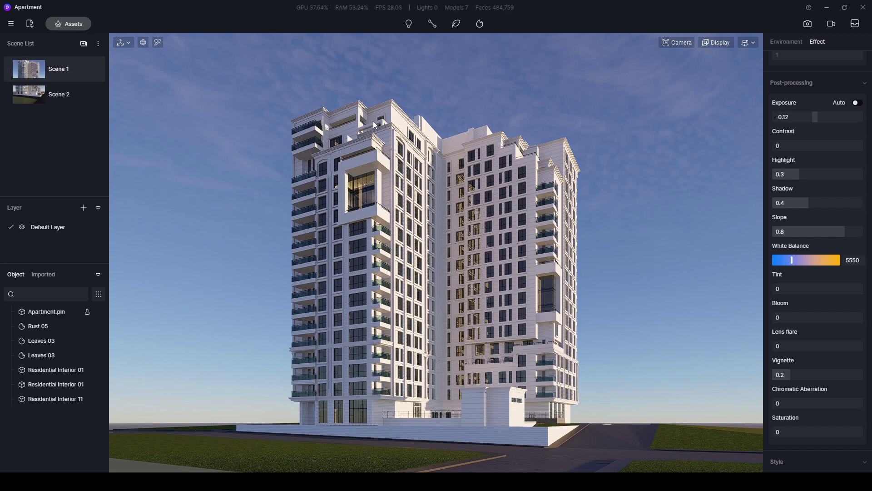
- Start the vegetation Brush and show the Broadleaf trees of the Nature models in the asset library
left_click(456, 25)
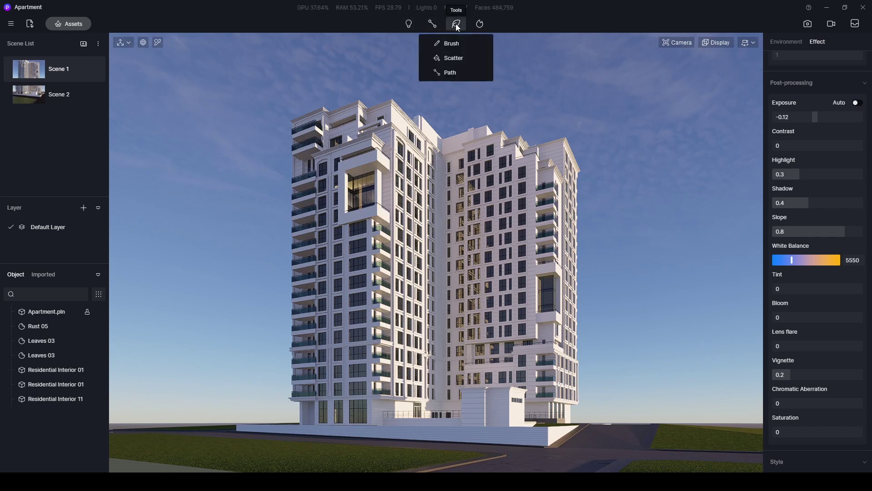
left_click(451, 43)
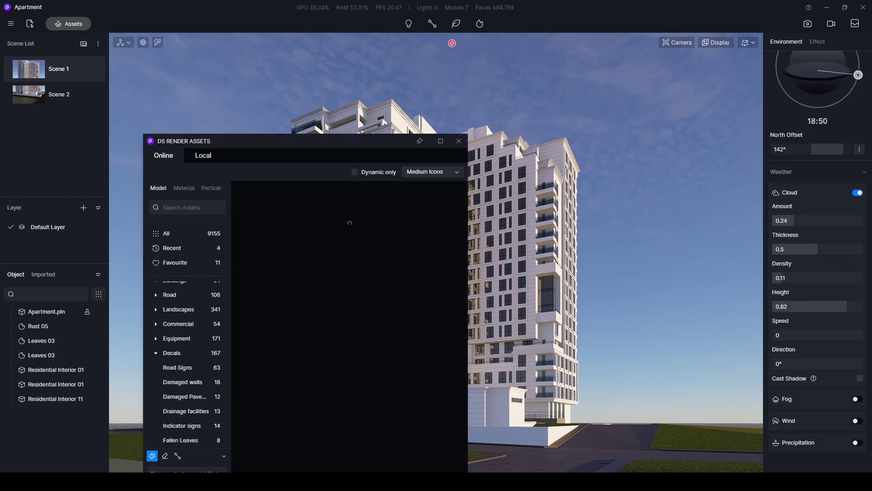
left_click_drag(301, 144, 269, 36)
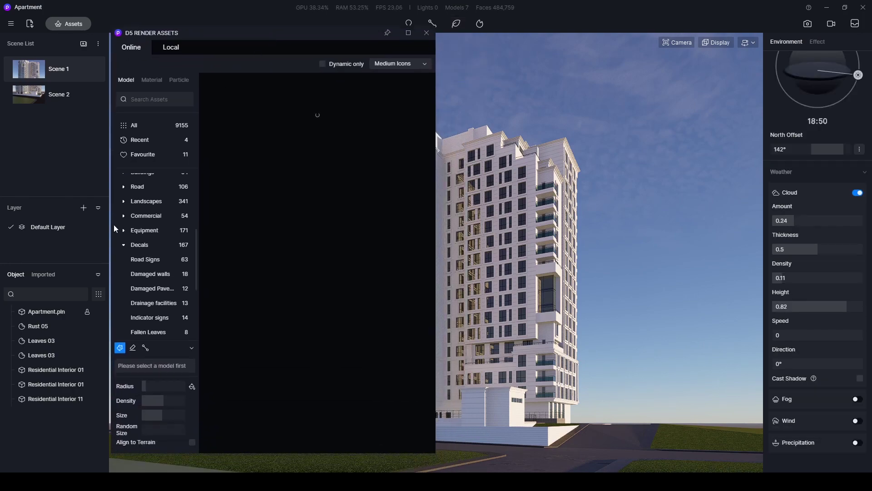
scroll(155, 248, "up", 4)
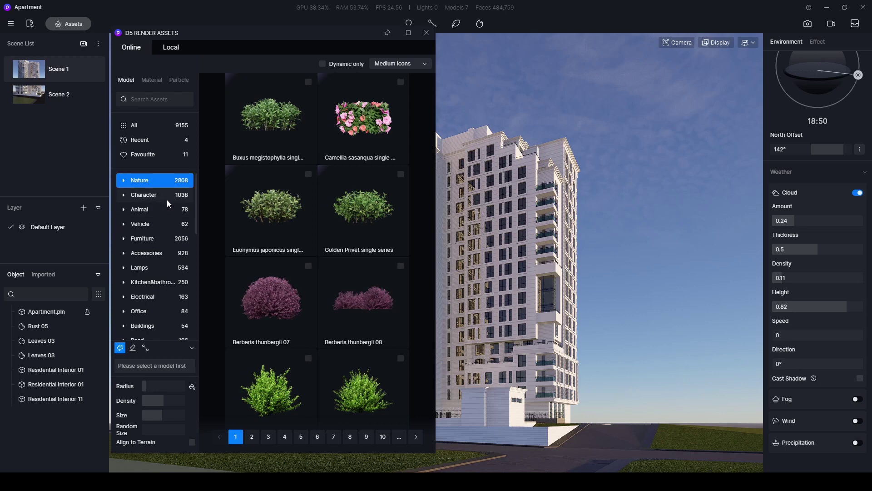
left_click(123, 181)
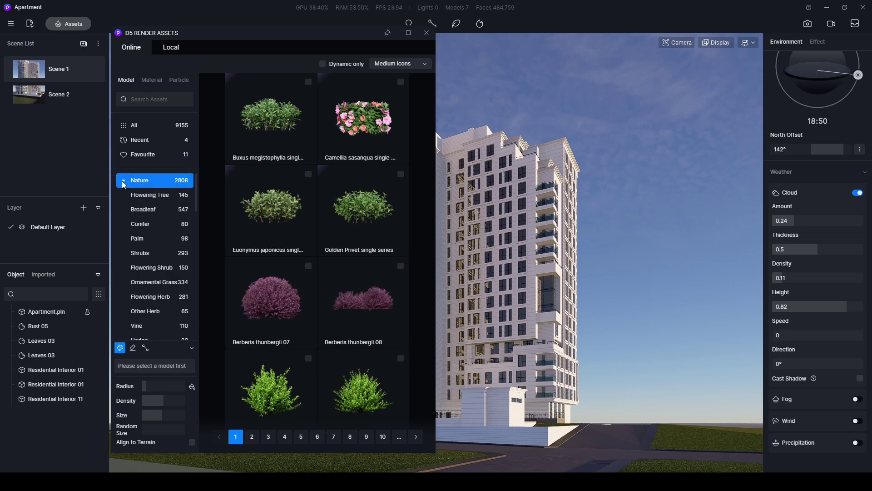
left_click(143, 211)
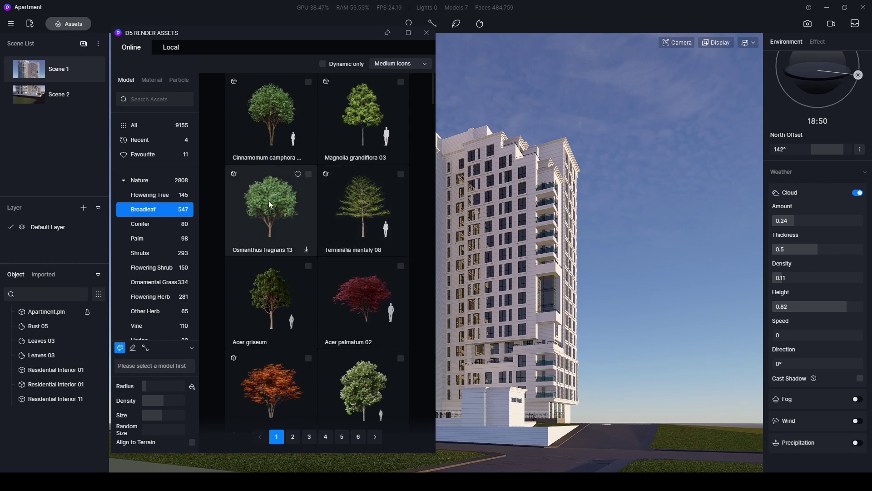
- Paint Osmanthus fragrans 13 trees with the brush along the grass strip beside the road
left_click(307, 174)
left_click(271, 210)
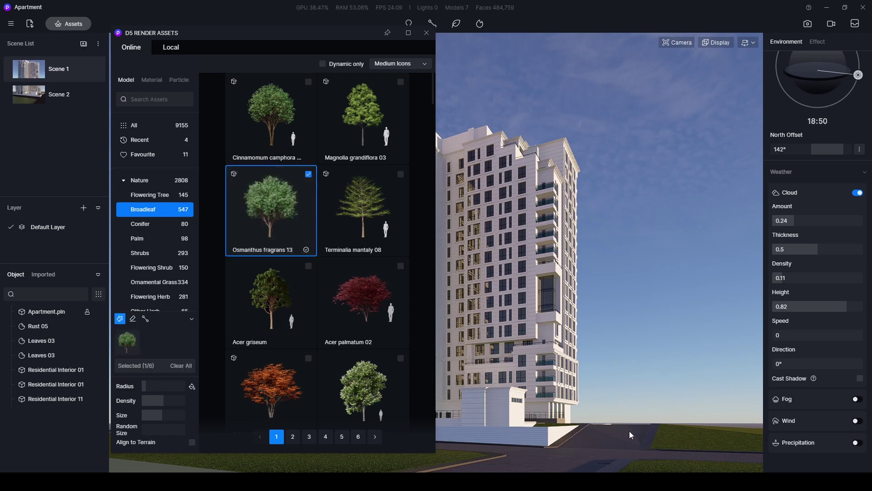
left_click(660, 469)
right_click_drag(660, 468, 623, 451)
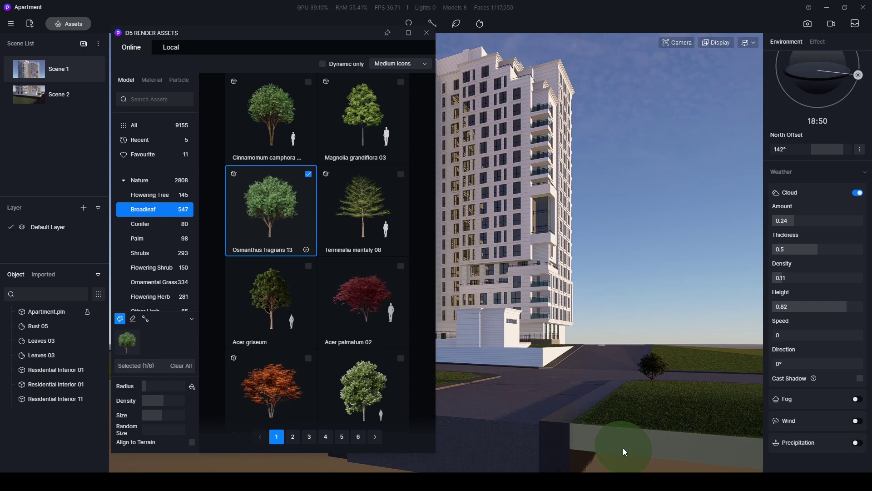
right_click_drag(652, 369, 640, 385)
mouse_move(640, 385)
left_mouse_down()
mouse_move(720, 385)
mouse_move(718, 391)
left_mouse_up()
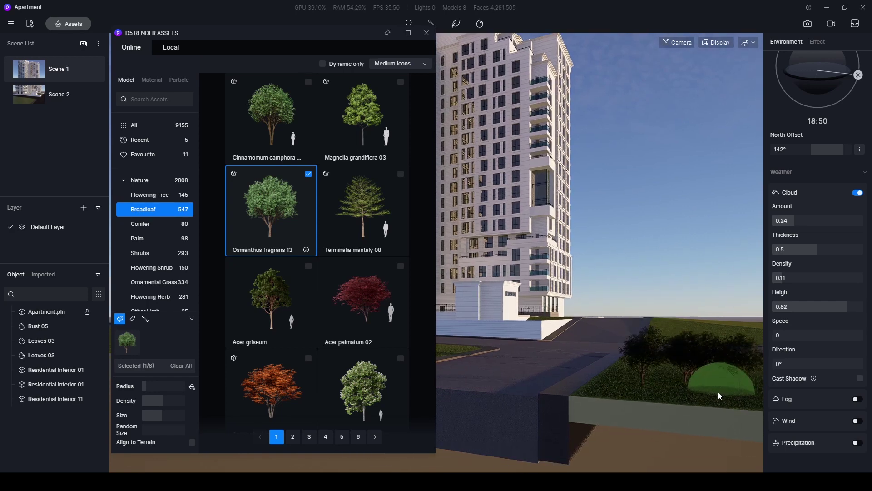
- Erase the painted trees from the grass strip and remove Osmanthus fragrans 13 from the brush selection
key("shift")
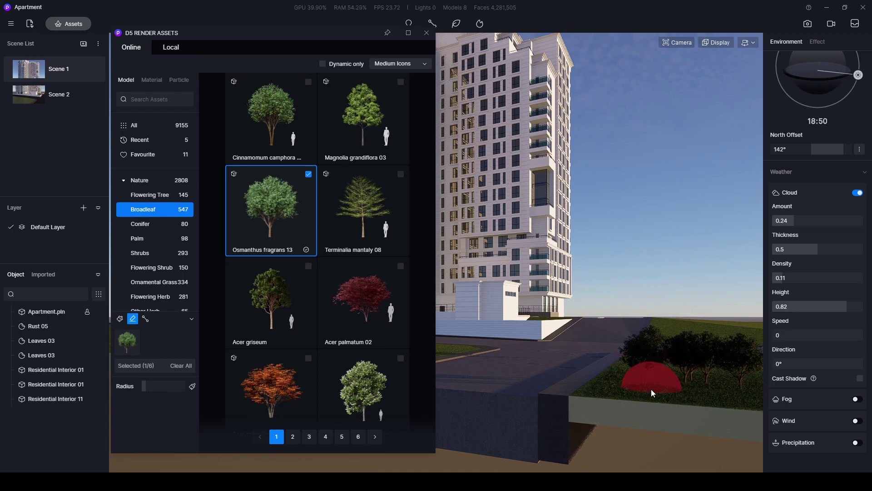
mouse_move(634, 375)
left_mouse_down("shift")
mouse_move(741, 389)
mouse_move(675, 367)
mouse_move(674, 394)
mouse_move(692, 371)
left_mouse_up("shift")
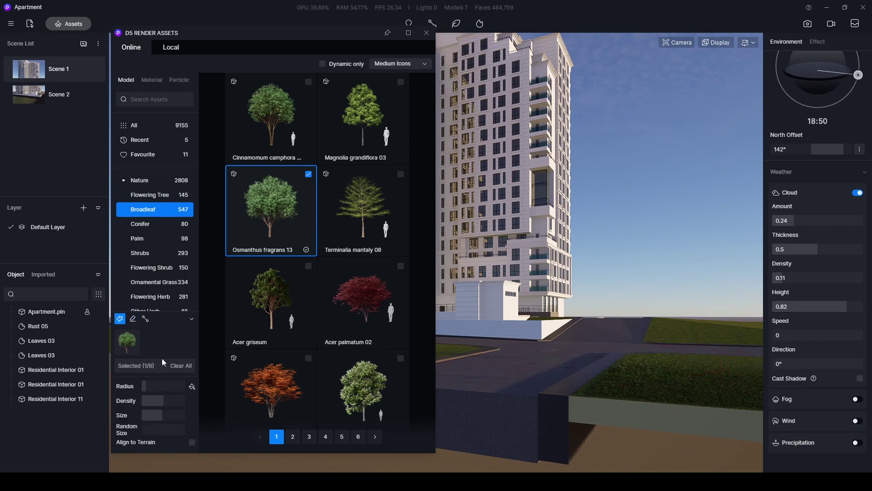
left_click(135, 335)
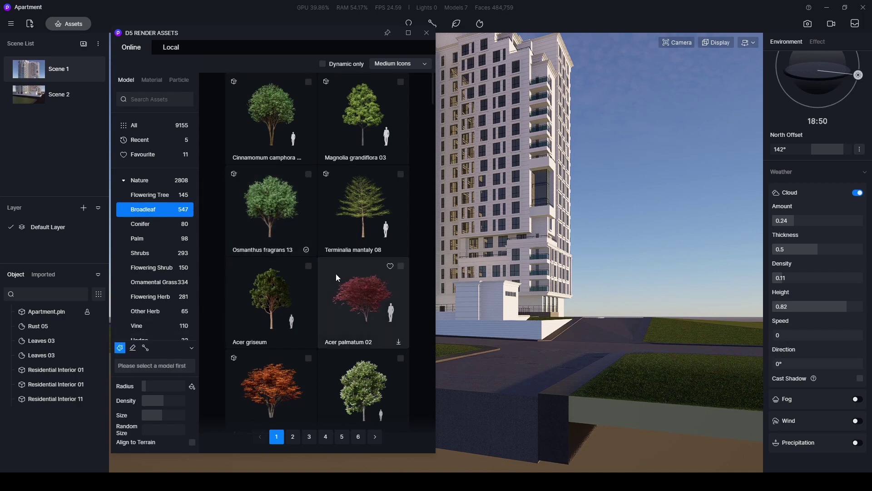
- Add Sapindus 01 from the Broadleaf trees to the brush selection and browse the neighbouring species
scroll(325, 277, "down", 5)
scroll(325, 280, "down", 8)
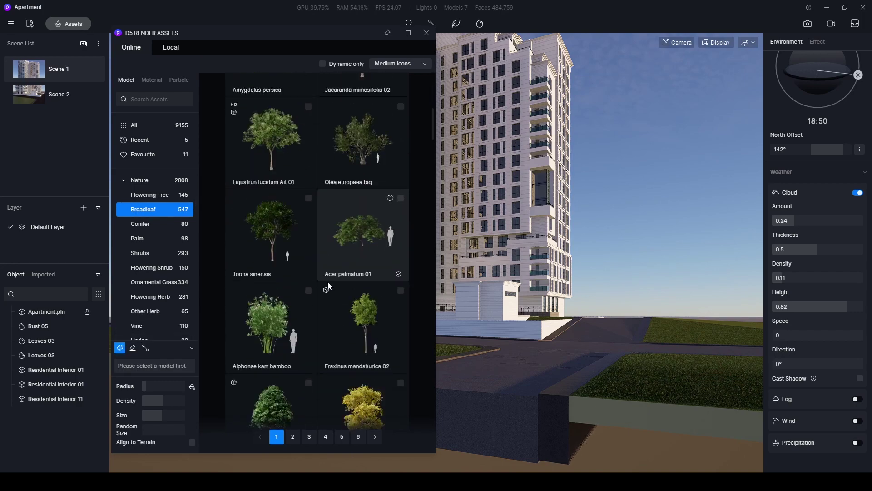
scroll(327, 285, "down", 2)
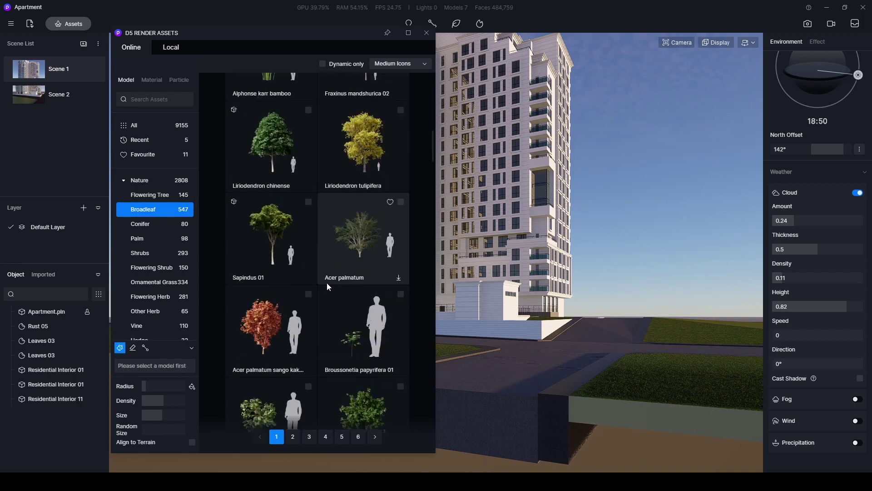
left_click(309, 203)
scroll(296, 222, "down", 7)
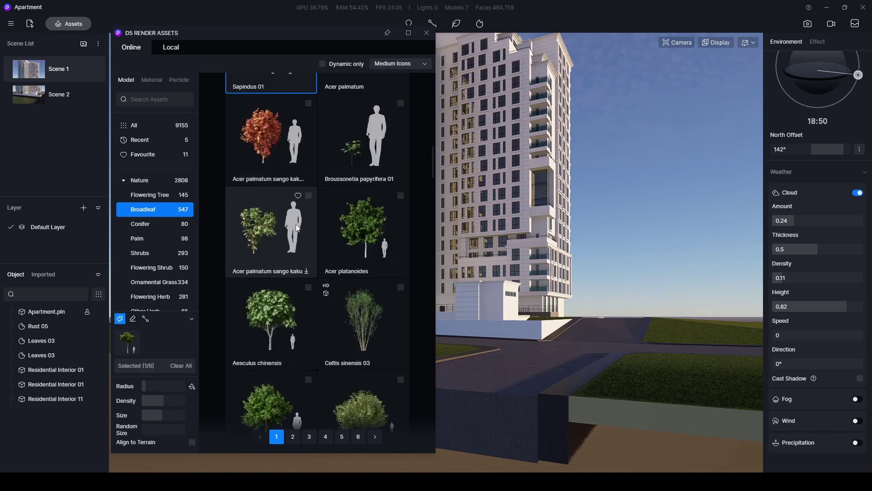
scroll(371, 170, "up", 7)
scroll(355, 201, "down", 3)
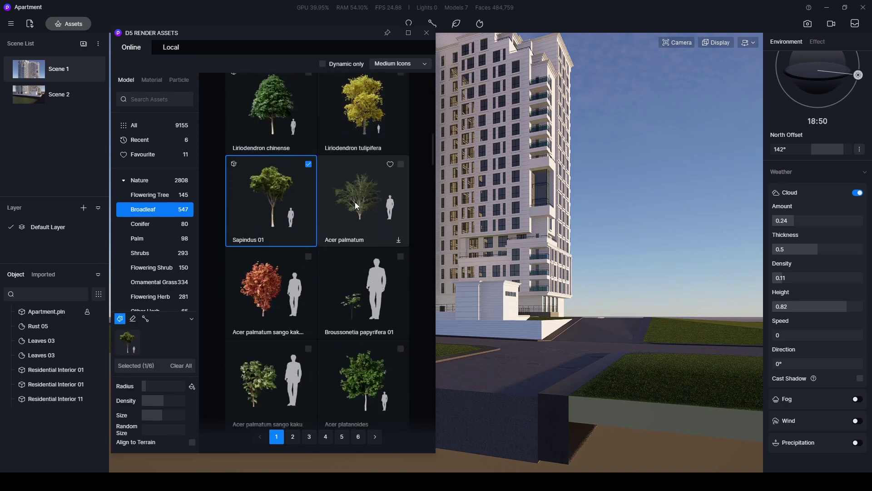
- Add Acer platanoides and Citrus limon from the Broadleaf trees to the brush selection
scroll(389, 314, "up", 1)
left_click(401, 295)
scroll(393, 293, "down", 3)
scroll(386, 285, "down", 3)
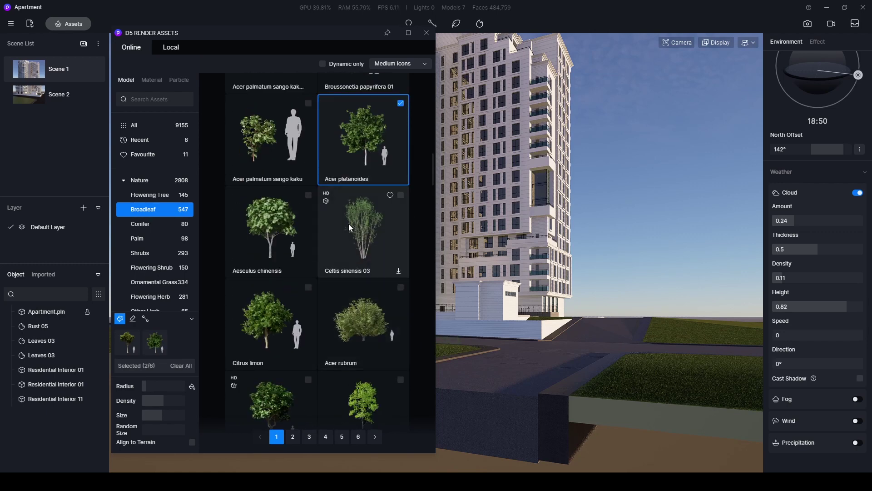
scroll(359, 229, "down", 2)
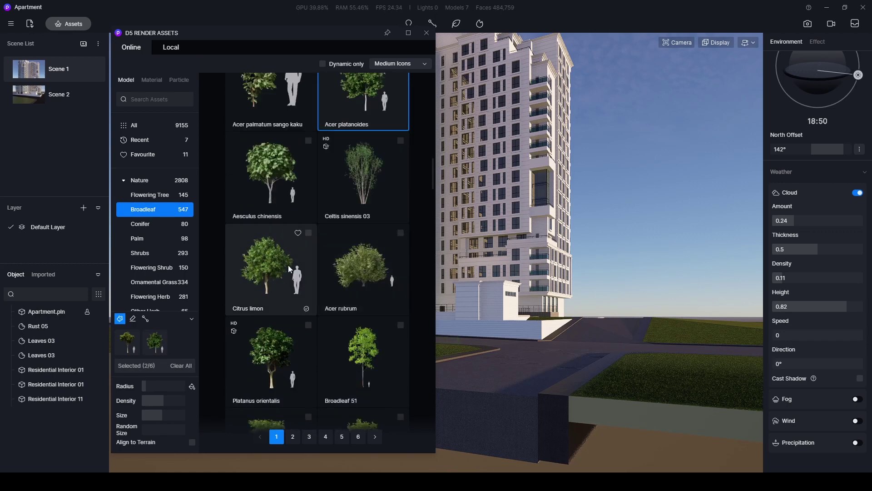
left_click(308, 232)
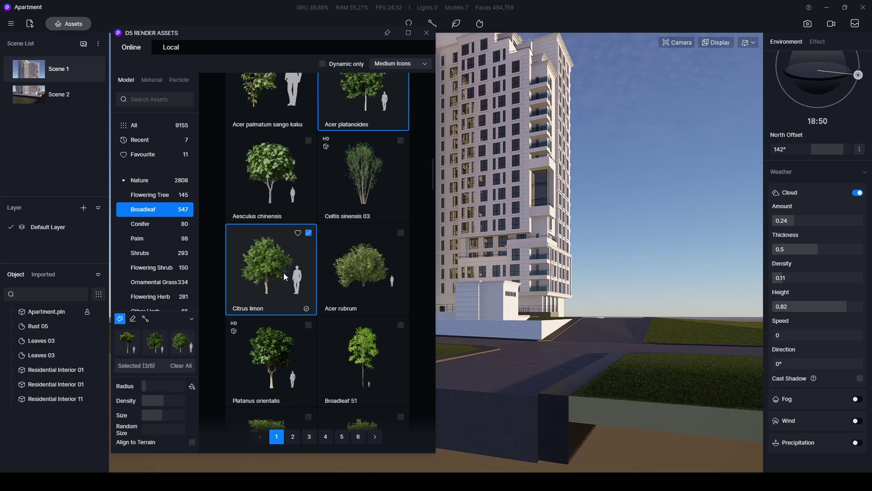
- Reduce the brush density and paint the three selected tree species on the grass patch beside the road
left_click_drag(164, 401, 152, 404)
mouse_move(628, 218)
right_mouse_down()
mouse_move(663, 336)
mouse_move(633, 337)
right_mouse_up()
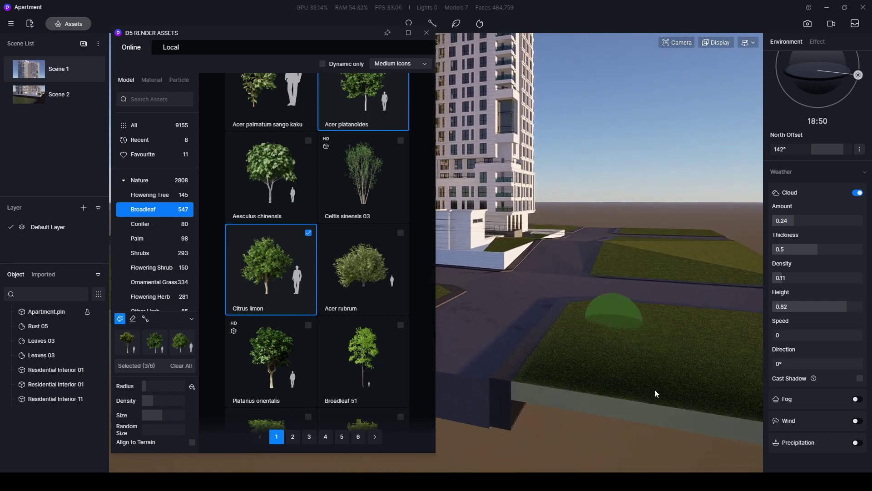
left_click(623, 343)
left_click(562, 368)
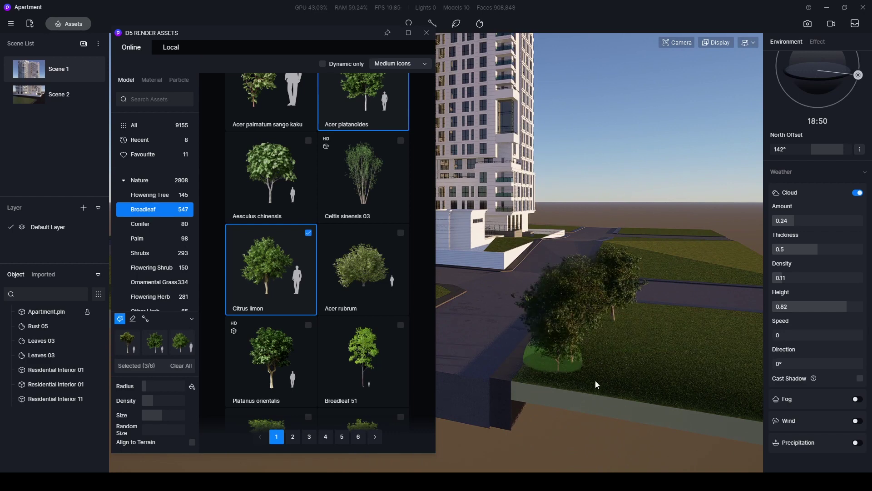
left_click_drag(562, 369, 689, 369)
- Erase the trees just painted on the grass patch beside the road
key("shift")
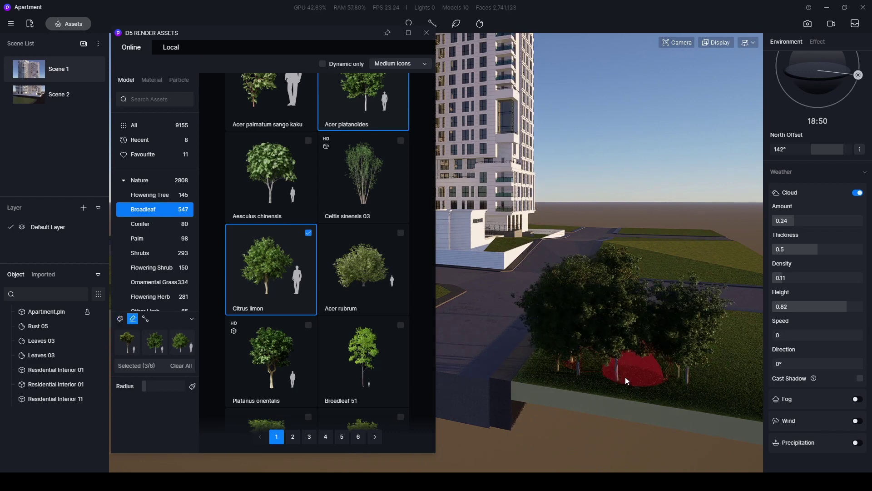
left_click(626, 375)
left_click_drag(604, 371, 641, 367, "shift")
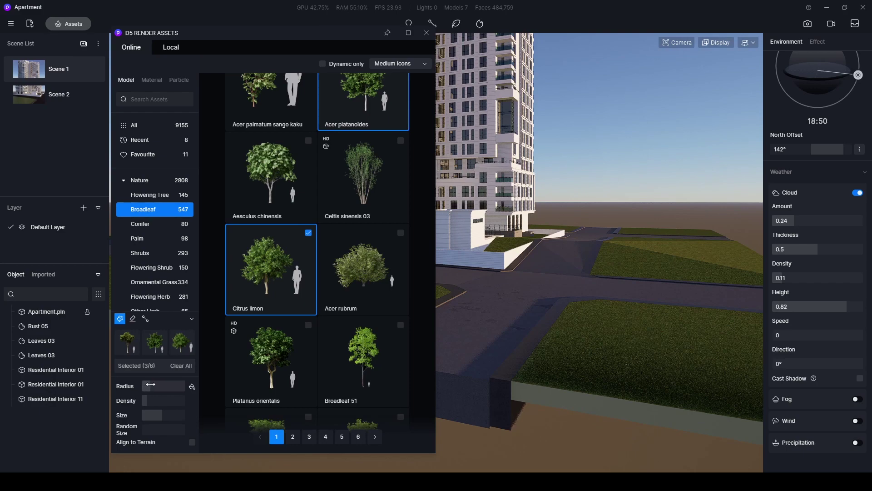
- Paint the selected tree species with a larger, sparser brush over the grass areas on both sides of the road
mouse_move(598, 323)
left_mouse_down()
mouse_move(584, 366)
mouse_move(694, 381)
left_mouse_up()
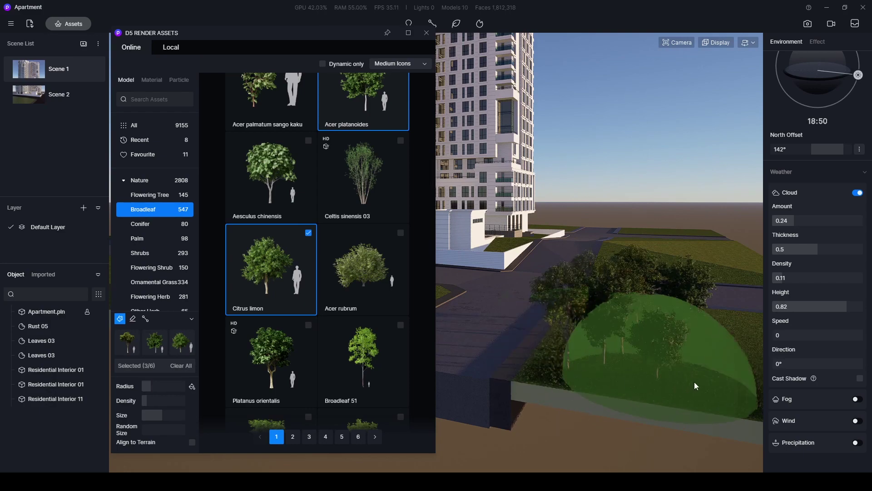
mouse_move(617, 275)
right_mouse_down()
mouse_move(587, 327)
mouse_move(639, 342)
right_mouse_up()
mouse_move(639, 342)
left_mouse_down()
mouse_move(604, 337)
mouse_move(614, 282)
mouse_move(684, 294)
mouse_move(699, 326)
left_mouse_up()
right_click_drag(699, 326, 607, 321)
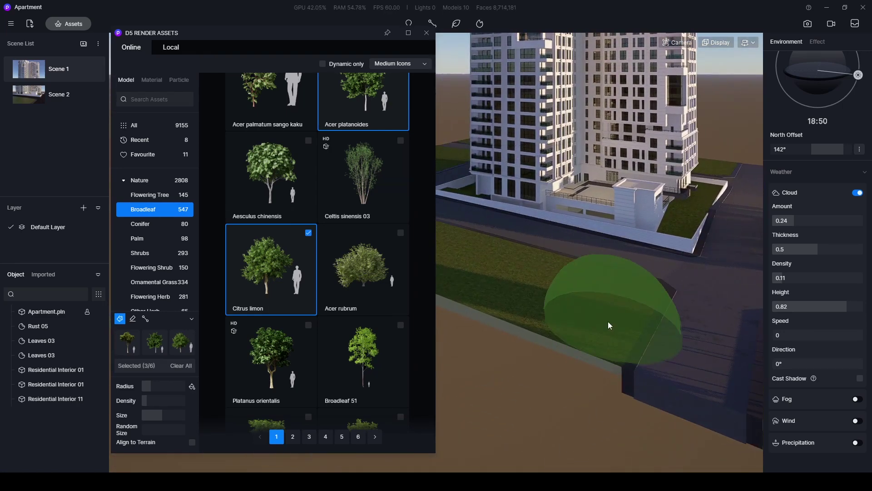
mouse_move(601, 304)
left_mouse_down()
mouse_move(630, 304)
mouse_move(612, 323)
mouse_move(539, 301)
left_mouse_up()
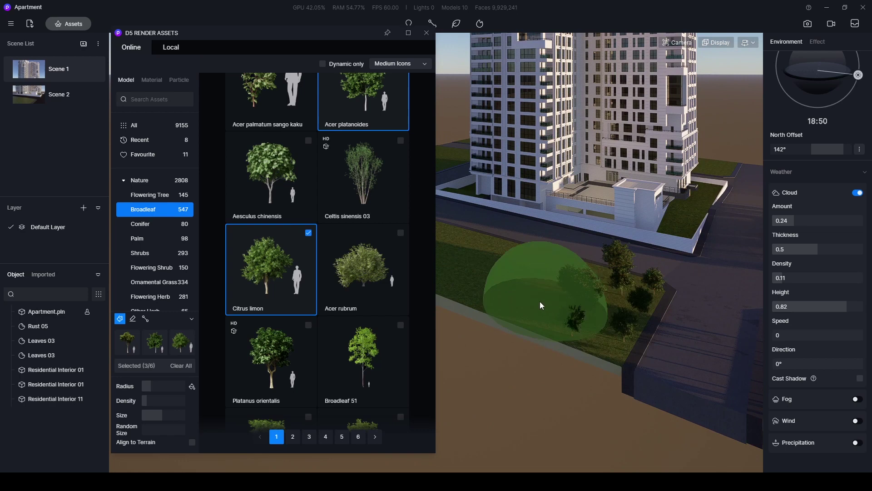
- Raise the brush radius to its maximum, fill all the grass areas around the tower with the selected trees, and end the brush
right_click_drag(539, 301, 557, 265)
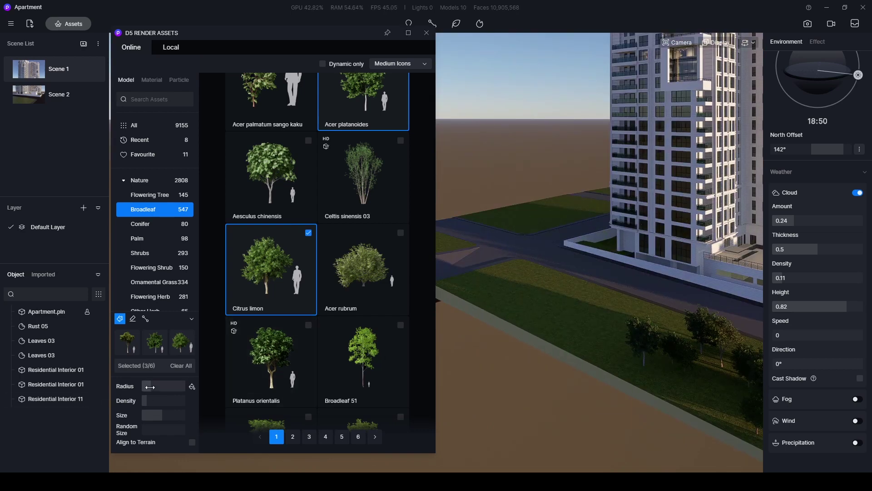
left_click_drag(150, 387, 184, 386)
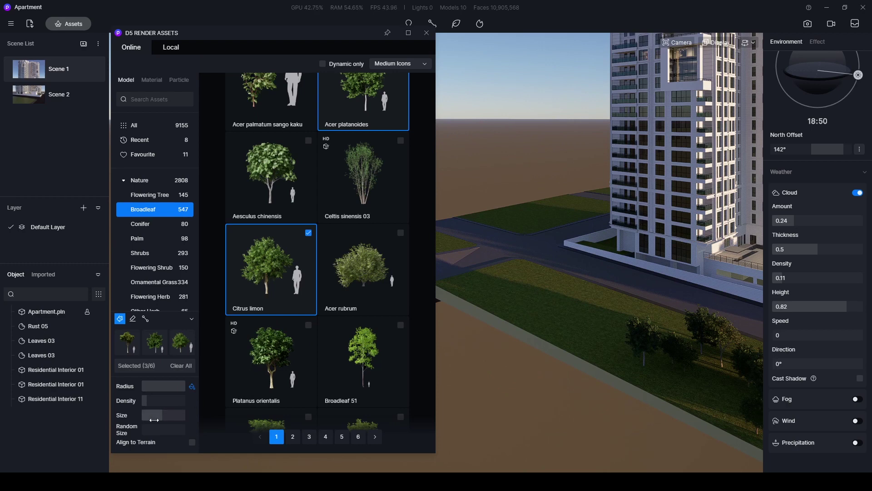
left_click(192, 386)
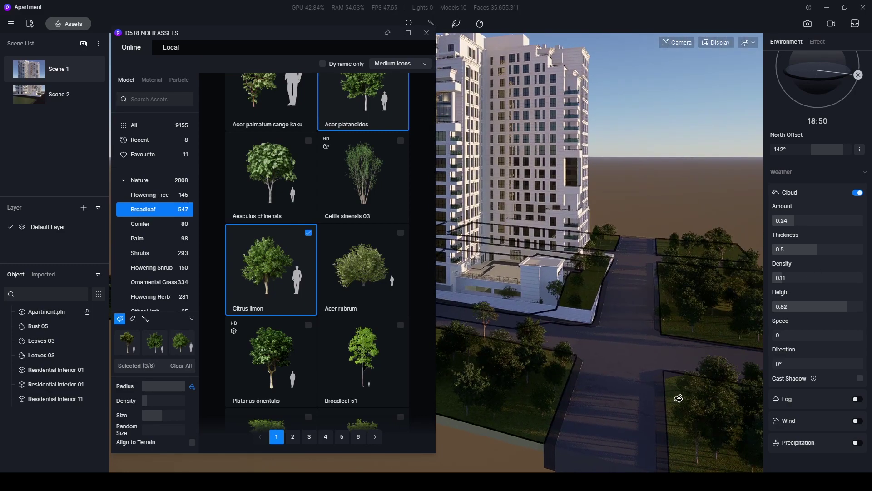
left_click(674, 381)
right_click_drag(611, 109, 442, 97)
right_click_drag(531, 268, 686, 272)
key("a")
key("w")
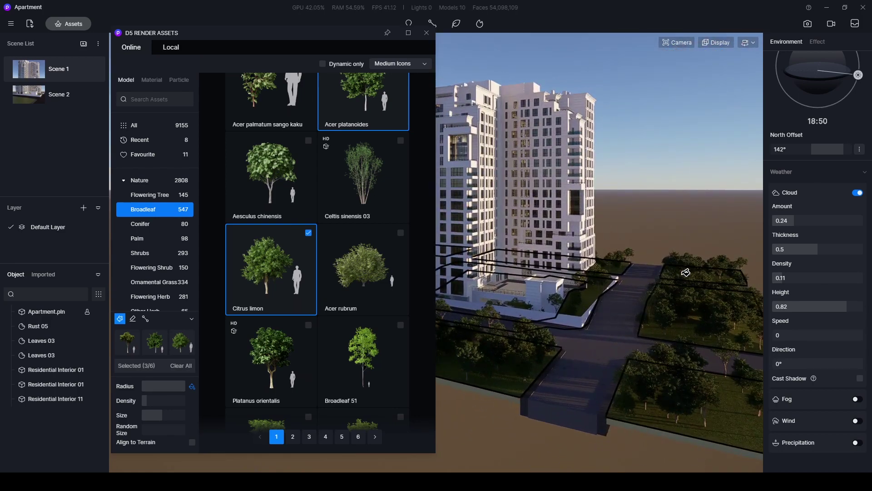
key("Escape")
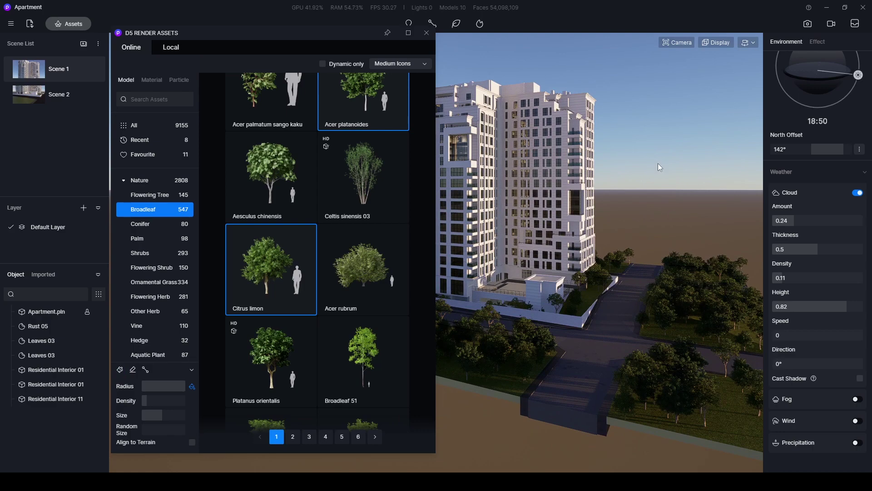
- Move the asset library out of the viewport and frame the whole tower above the planted trees
left_click_drag(286, 23, 84, 444)
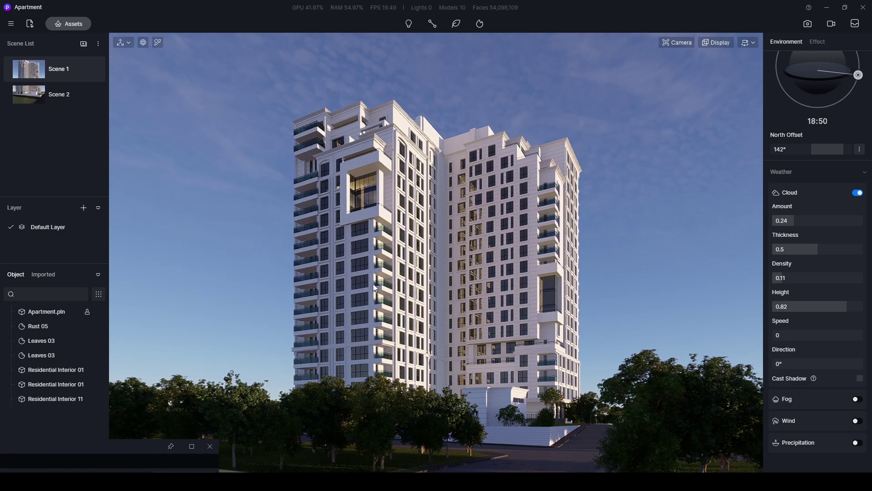
right_click_drag(408, 260, 408, 291)
scroll(409, 294, "up", 5)
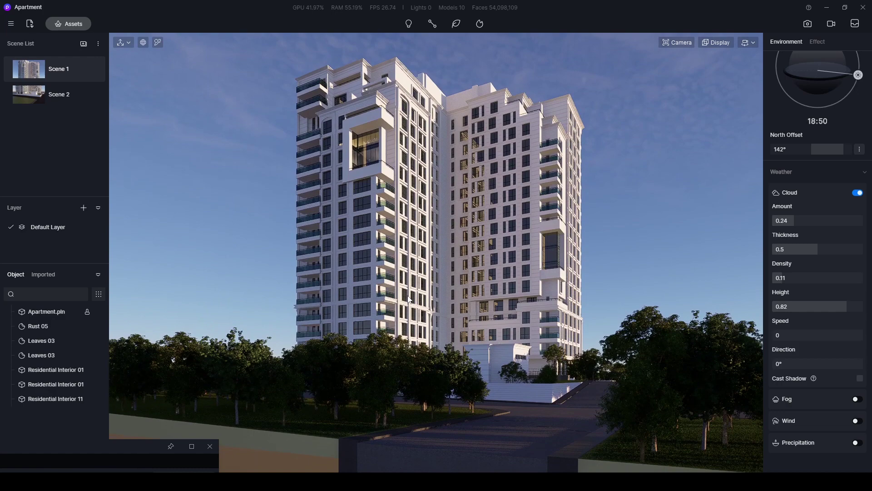
right_click_drag(418, 296, 417, 270)
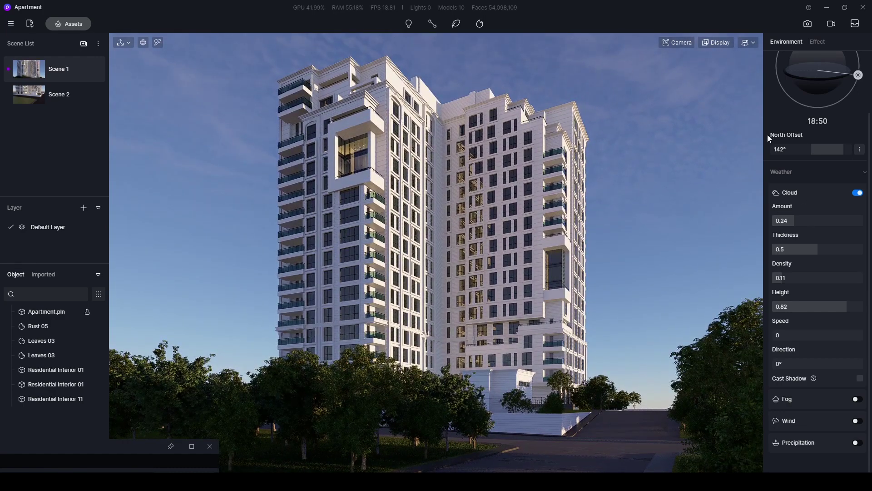
- Set the post-processing exposure to -0.08, shadow to 0.3 and highlight to 0.7, and update Scene 1
scroll(770, 133, "up", 2)
left_click(820, 42)
left_click(808, 45)
left_click(818, 43)
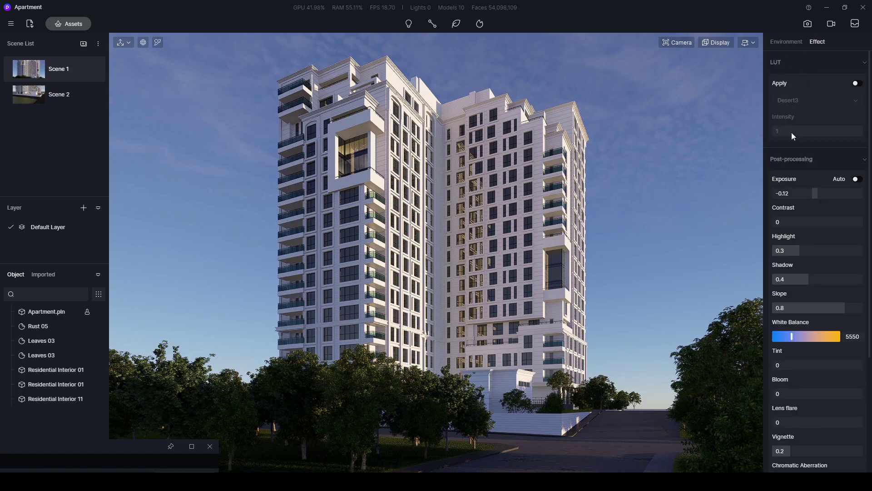
left_click_drag(814, 192, 814, 193)
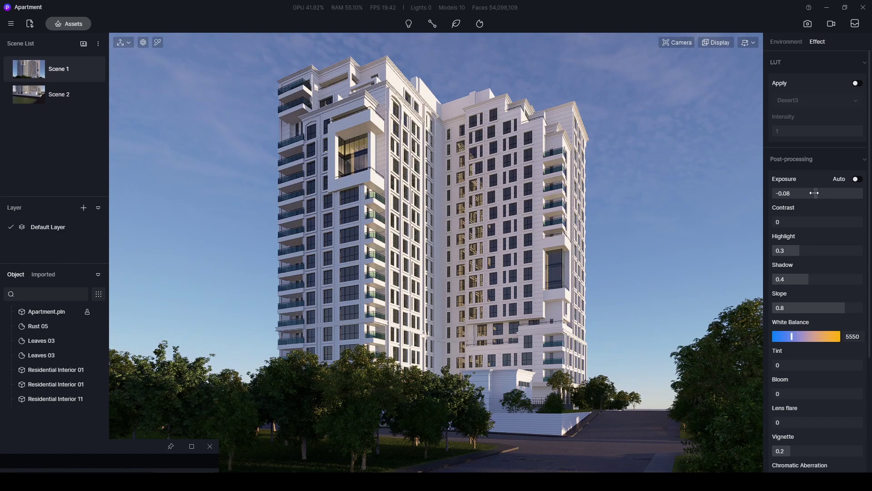
left_click_drag(809, 280, 800, 284)
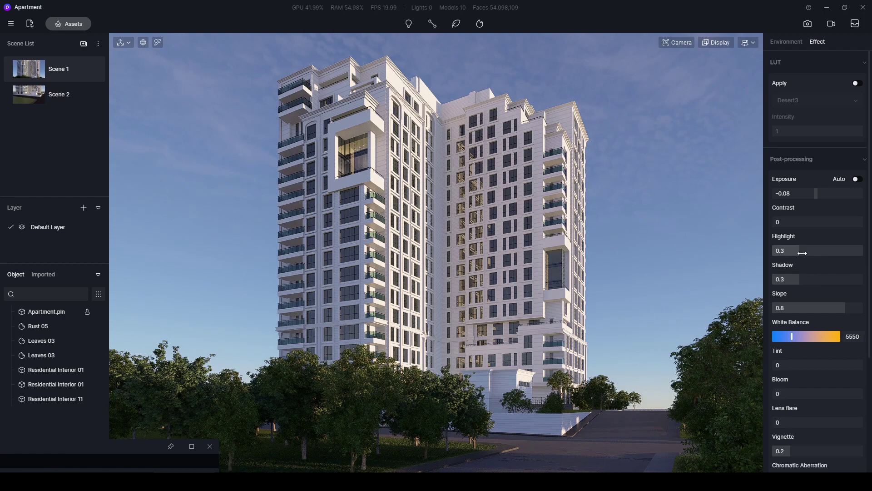
left_click_drag(803, 251, 835, 251)
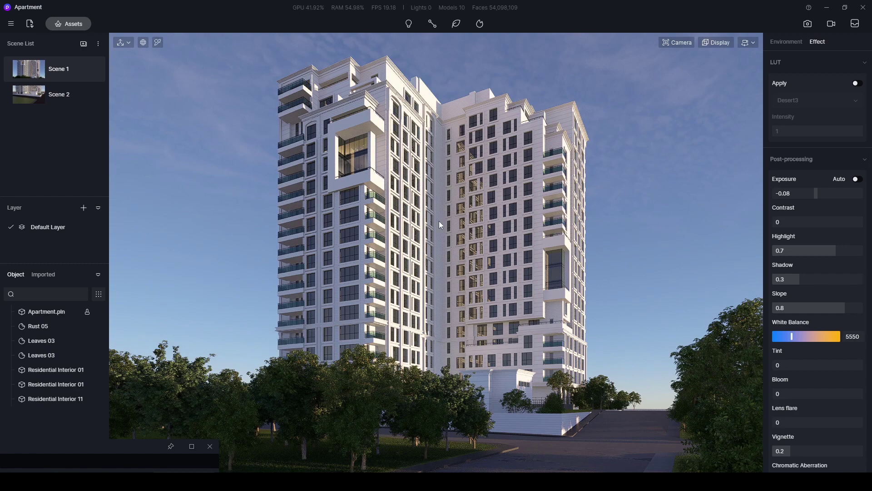
left_click(93, 70)
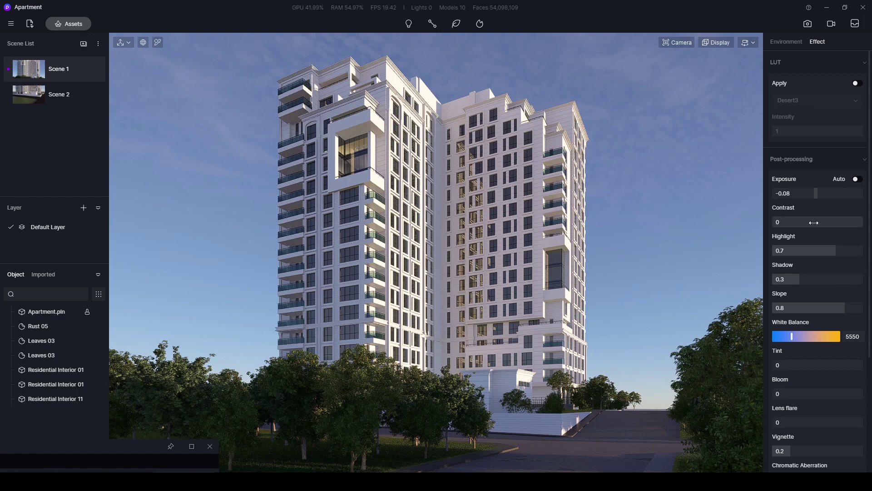
- Set the post-processing contrast to 0.08, saturation to -0.1 and white balance to 5700
left_click_drag(816, 222, 821, 222)
scroll(791, 286, "down", 3)
scroll(791, 285, "down", 3)
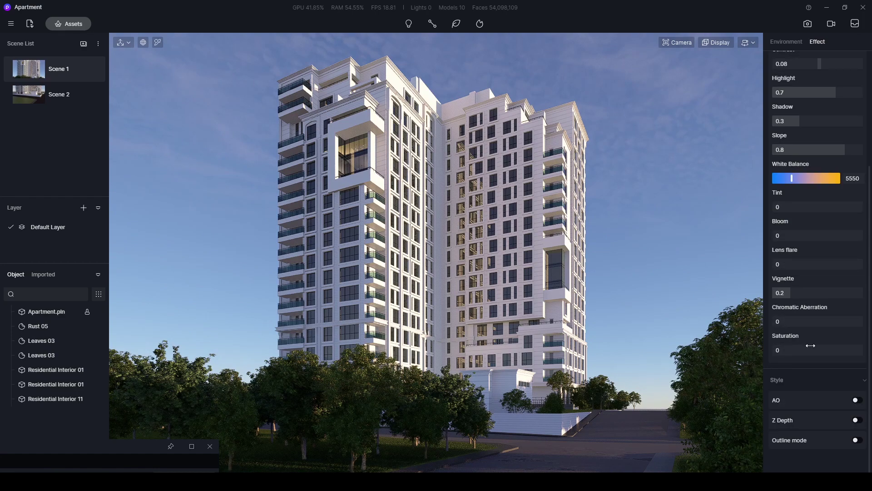
left_click_drag(817, 350, 813, 350)
left_click_drag(795, 178, 793, 178)
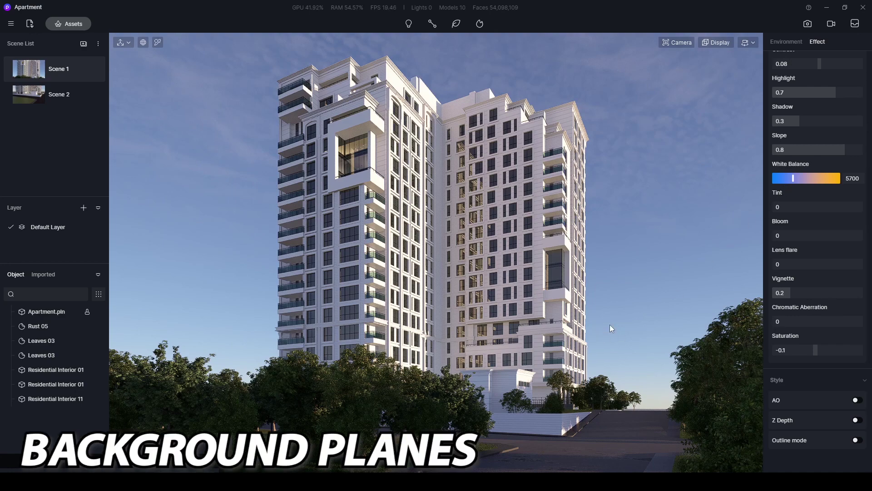
scroll(776, 422, "up", 3)
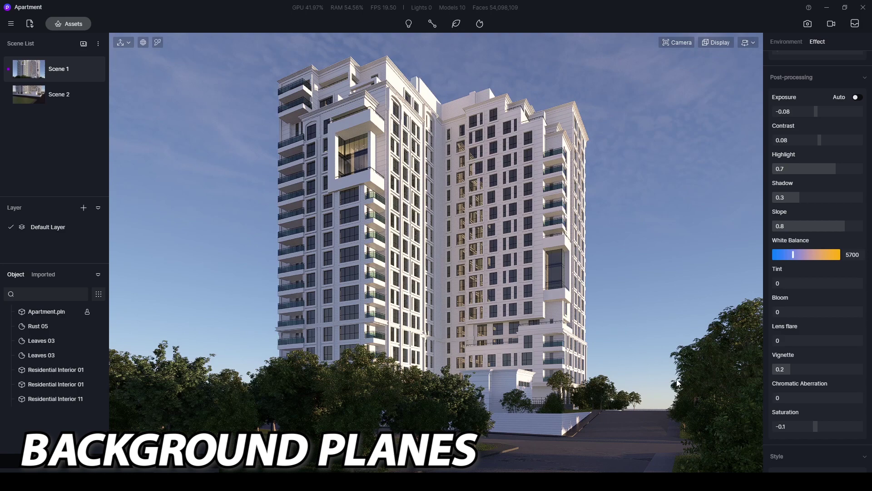
- Bring back the asset library and show the Backdrop plane models of the Landscapes category
left_click_drag(149, 444, 328, 38)
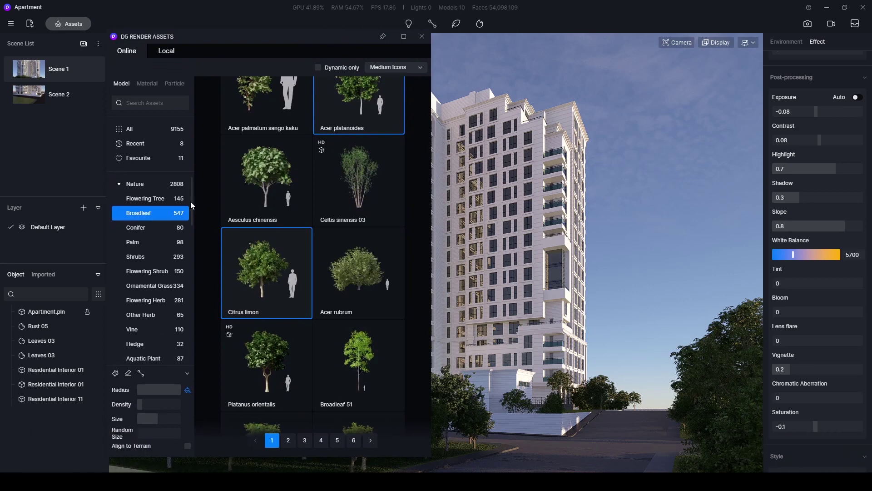
left_click(119, 184)
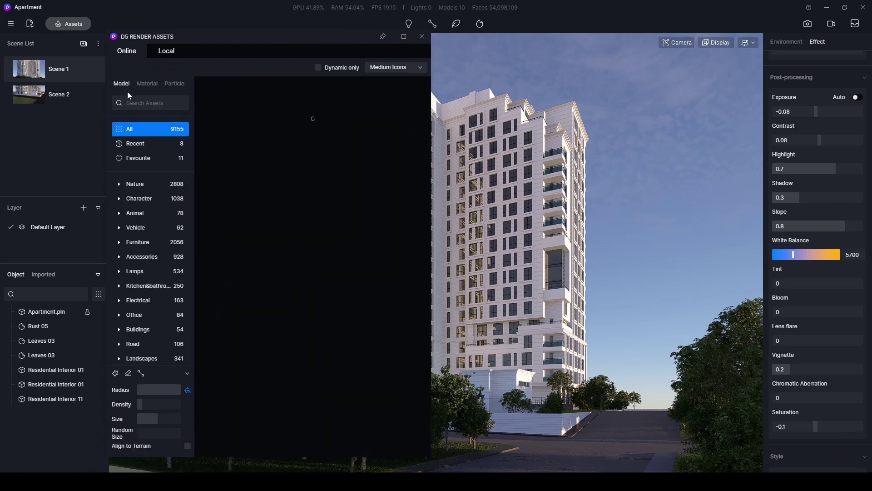
scroll(154, 295, "down", 10)
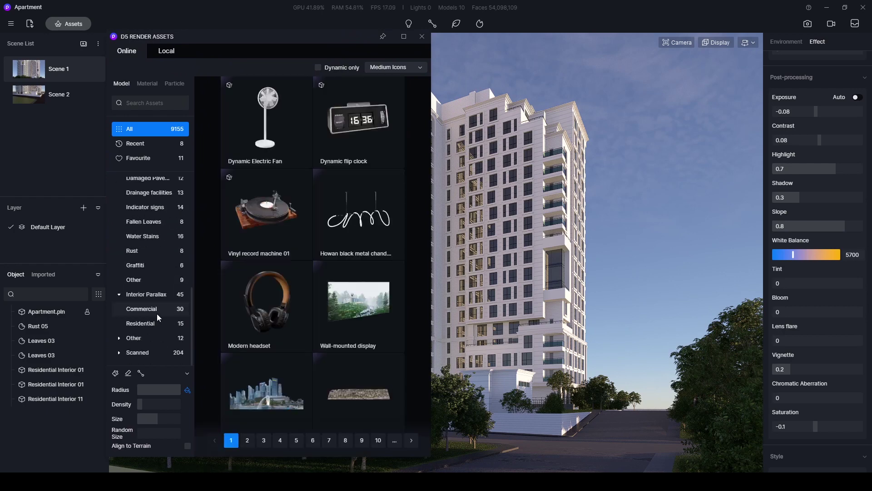
scroll(152, 236, "up", 2)
scroll(146, 254, "up", 6)
left_click(136, 281)
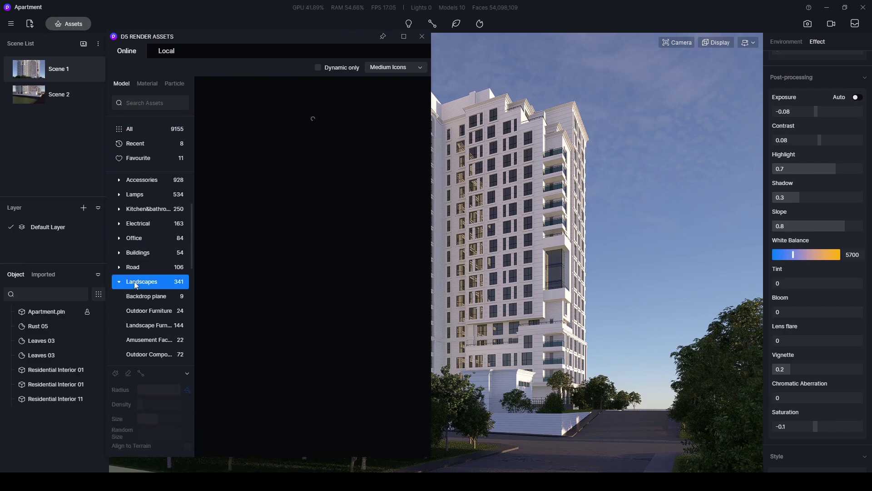
left_click(140, 298)
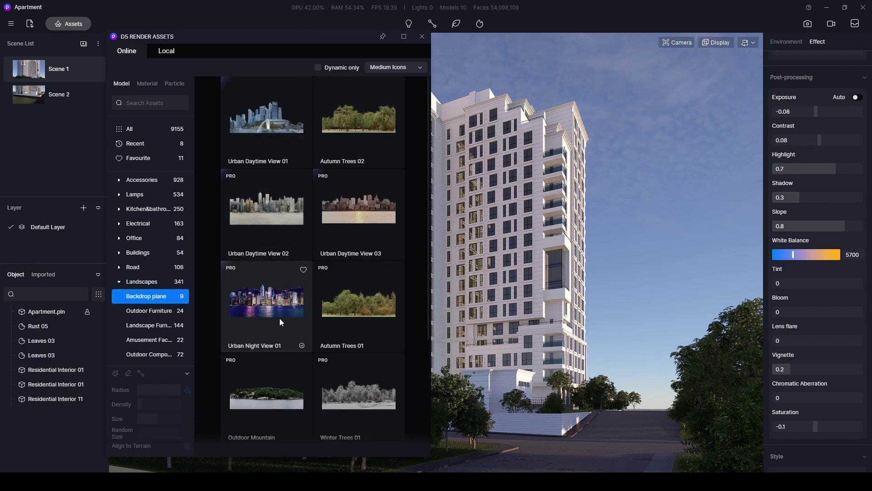
- Place the Outdoor Mountain backdrop plane on the road in front of the tower
scroll(274, 347, "down", 3)
scroll(277, 341, "up", 2)
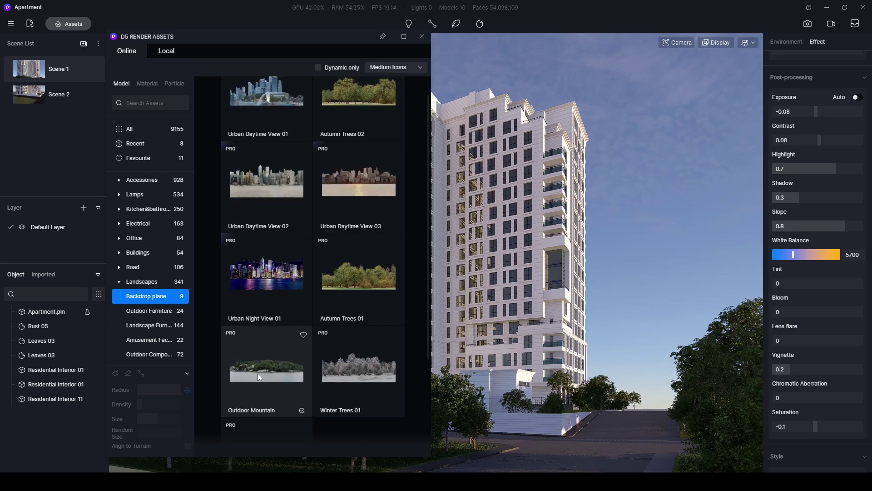
scroll(342, 311, "down", 2)
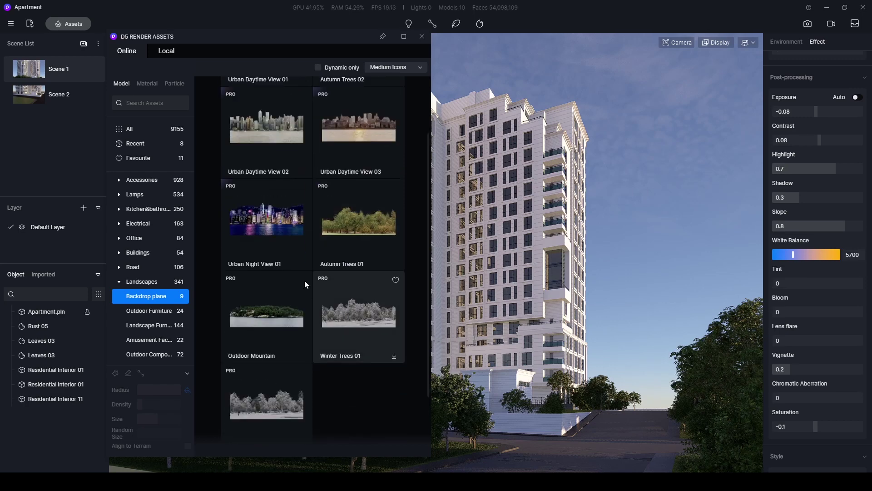
left_click(279, 319)
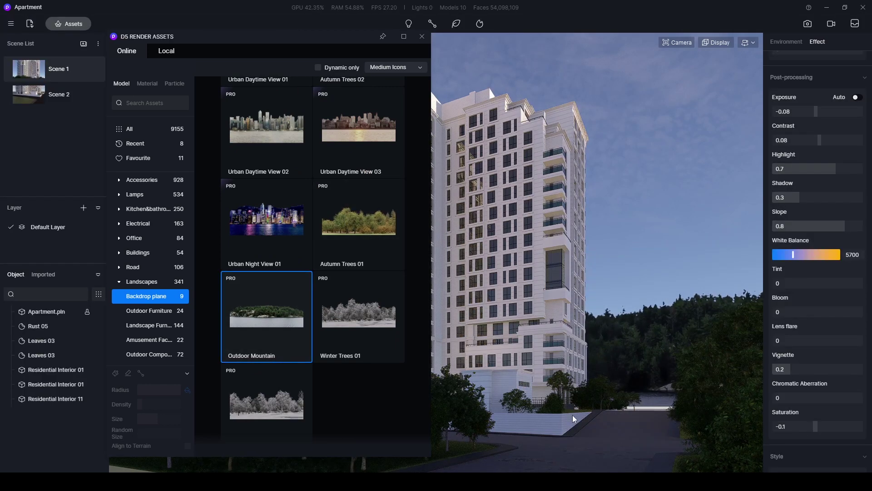
left_click(569, 446)
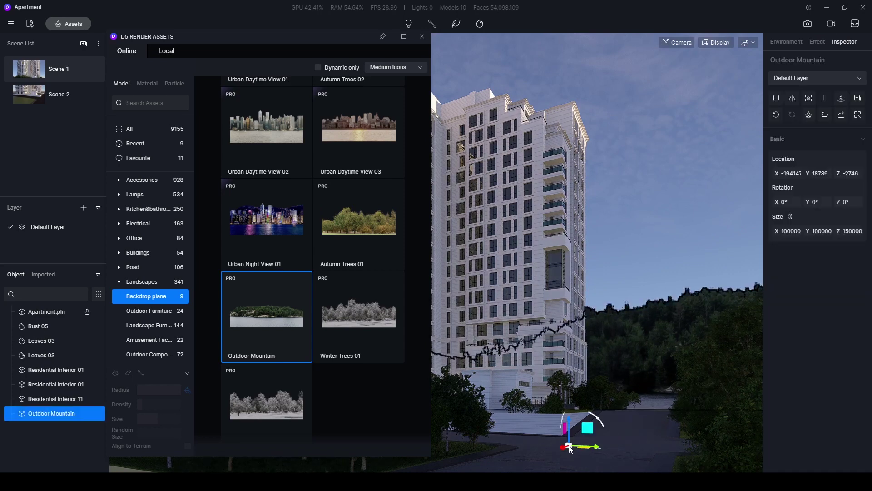
- Move the Outdoor Mountain backdrop far behind the tower with 236° Z rotation, and copy it across behind the trees on the tower's other side
left_click(708, 249)
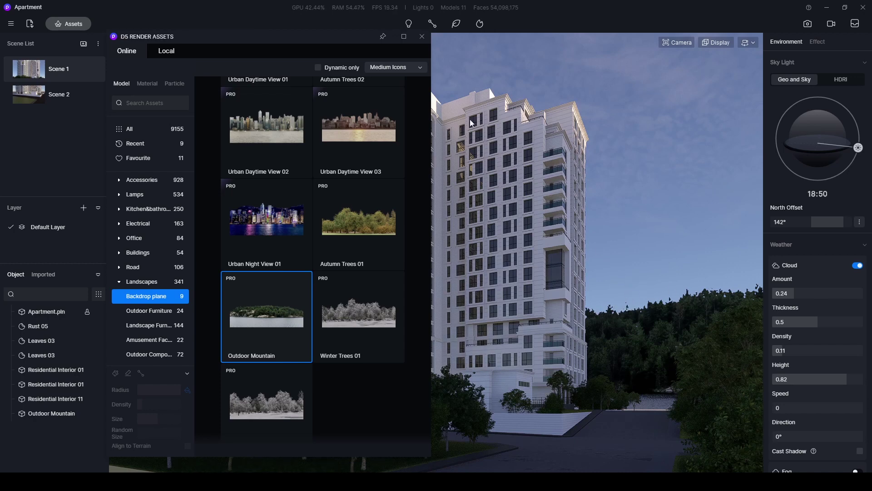
left_click_drag(355, 45, 323, 438)
left_click(224, 343)
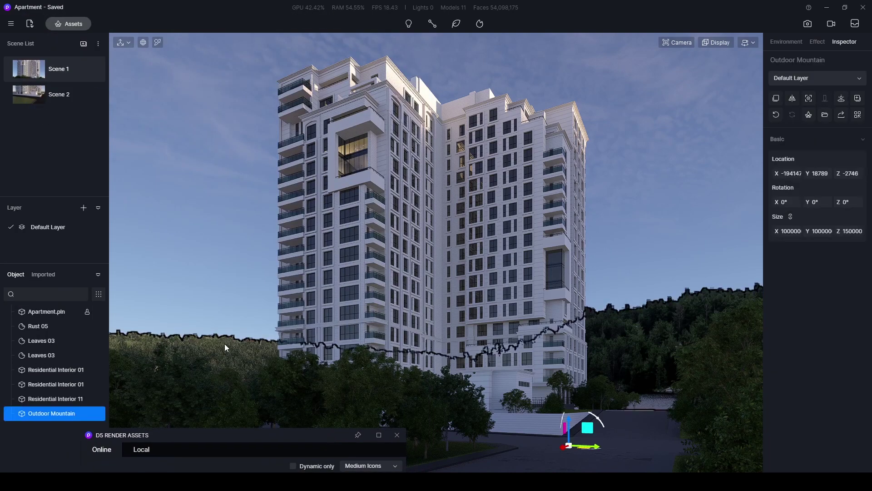
left_click_drag(561, 448, 683, 370)
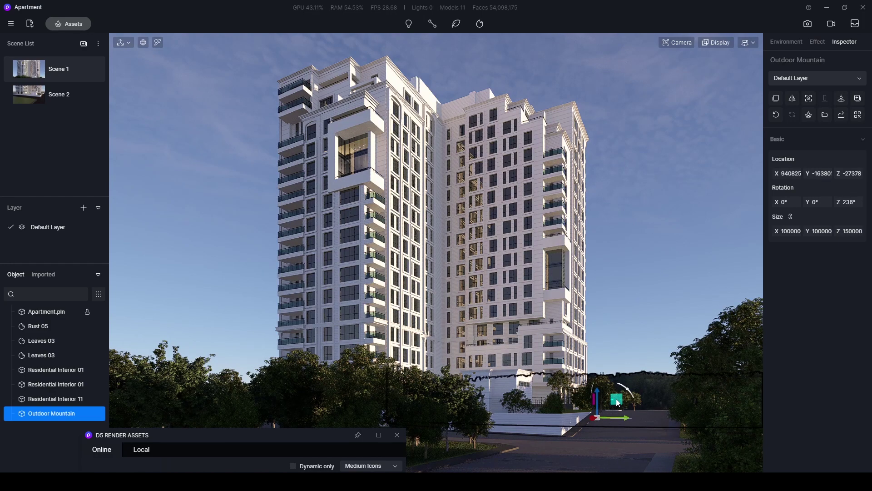
left_click_drag(620, 403, 336, 386)
left_click(670, 280)
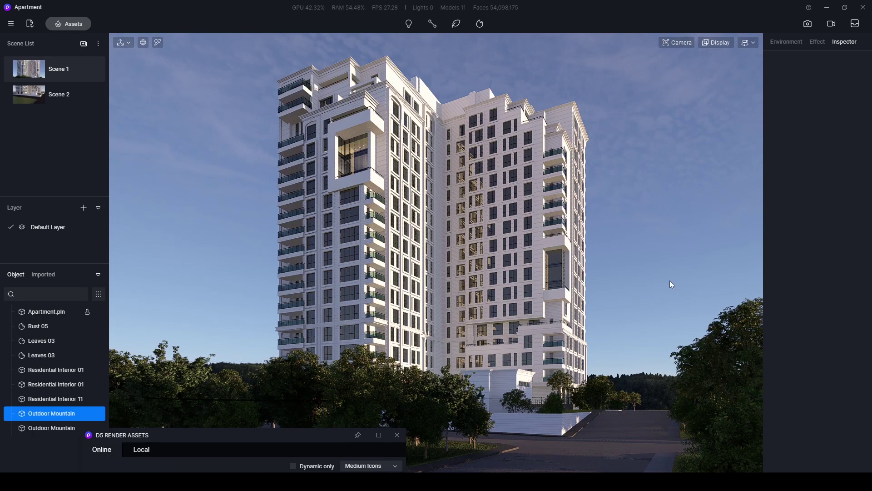
- Add the Autumn Trees 01 backdrop plane and push it back along X to the far end of the road
left_click_drag(260, 435, 307, 119)
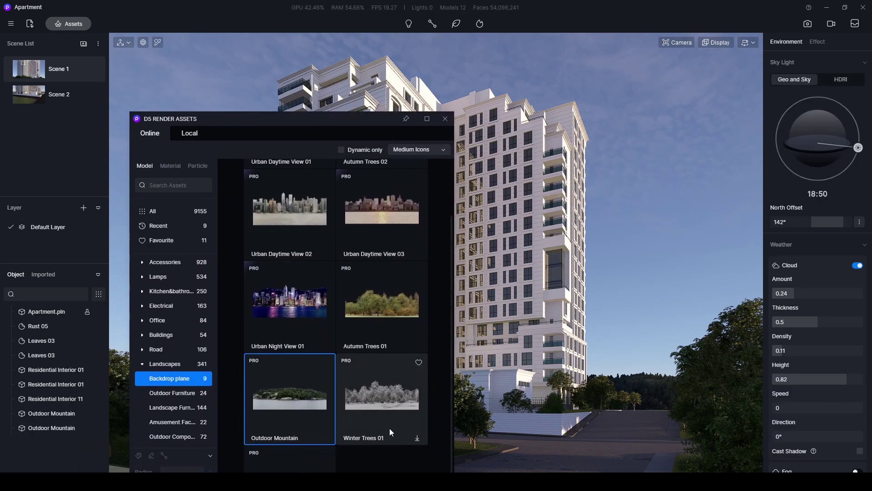
left_click(372, 310)
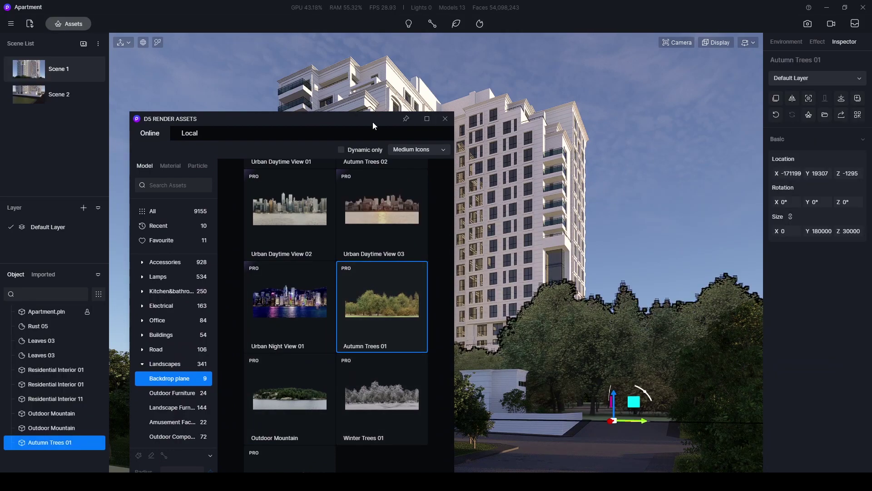
left_click_drag(374, 126, 233, 454)
left_click_drag(611, 427, 672, 384)
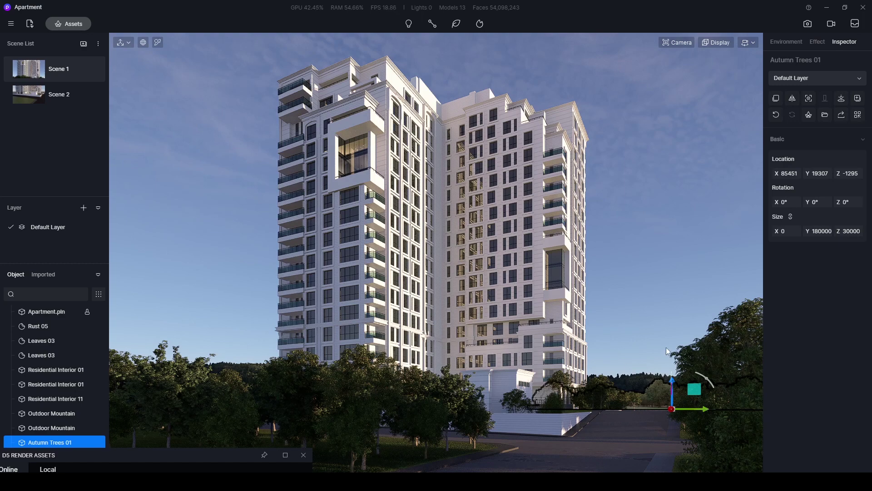
- Enable fog in the weather settings with amount 0.52, height 0.4 and falloff 0.17
left_click(785, 41)
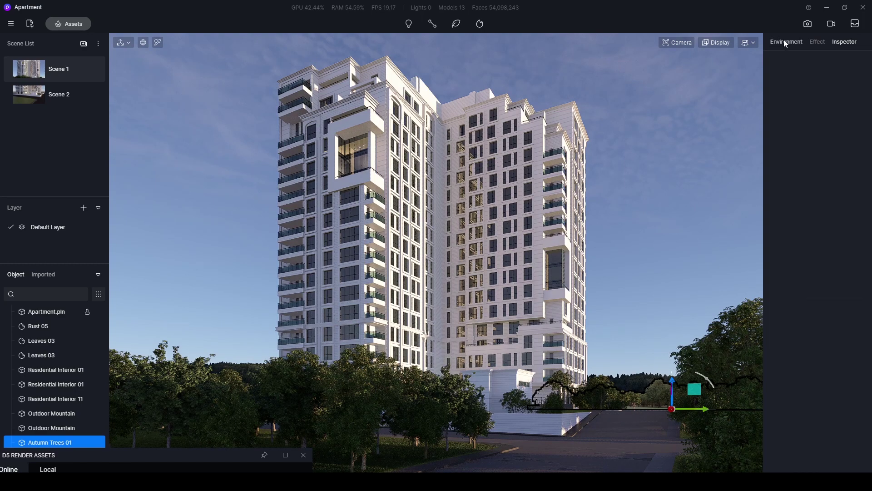
scroll(813, 266, "down", 2)
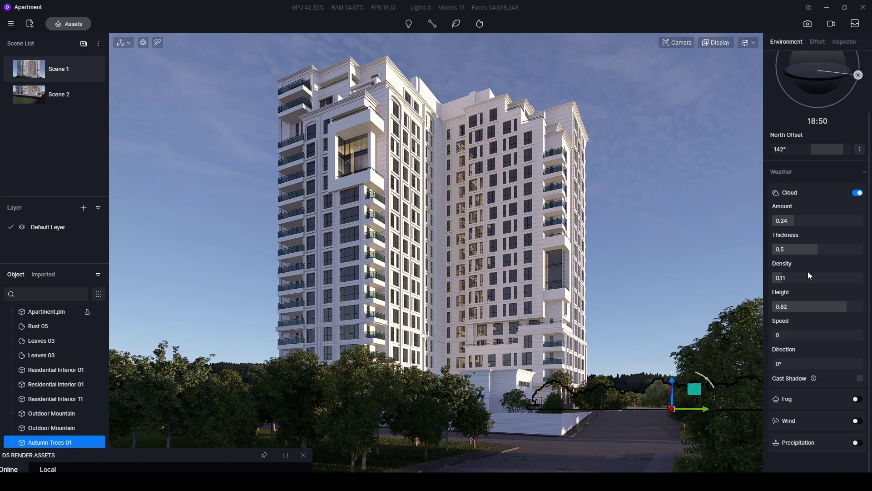
left_click(857, 399)
scroll(807, 429, "down", 2)
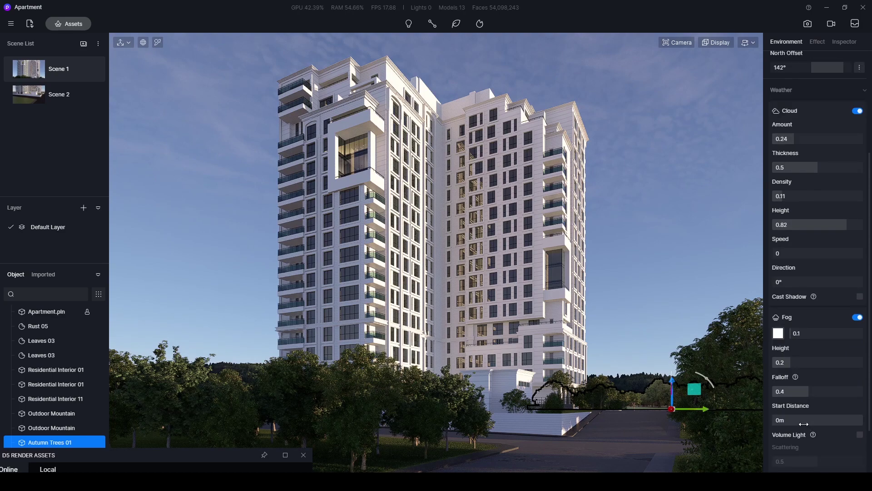
left_click_drag(800, 333, 797, 333)
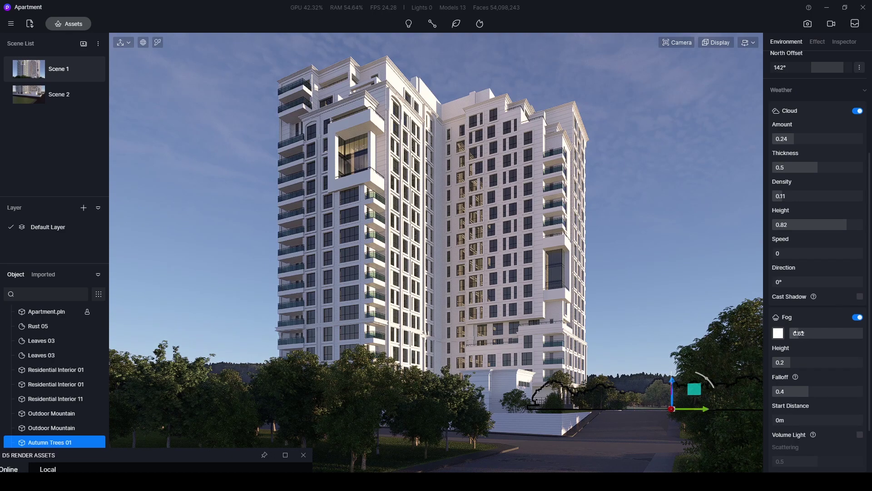
left_click_drag(794, 363, 815, 362)
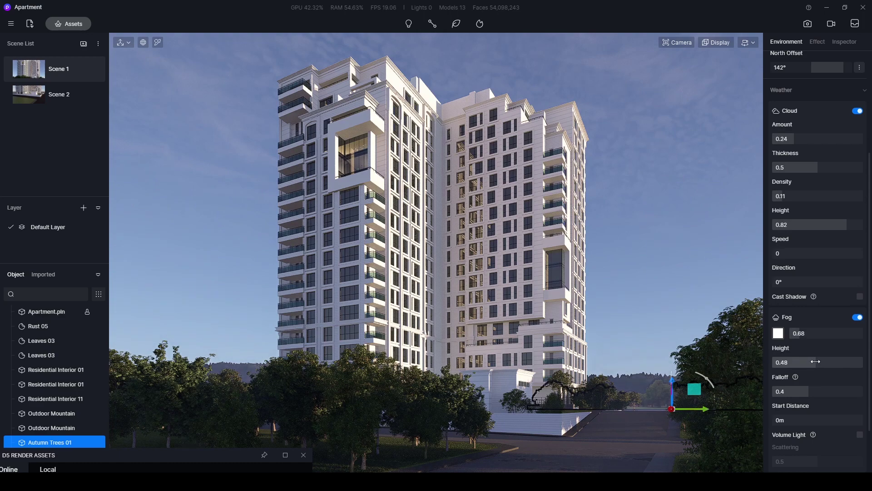
left_click_drag(807, 392, 788, 392)
left_click_drag(795, 333, 797, 334)
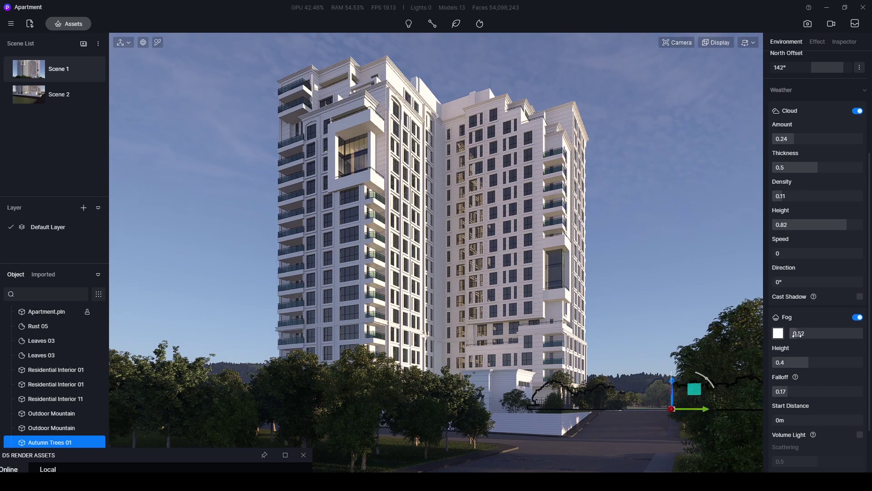
left_click(112, 142)
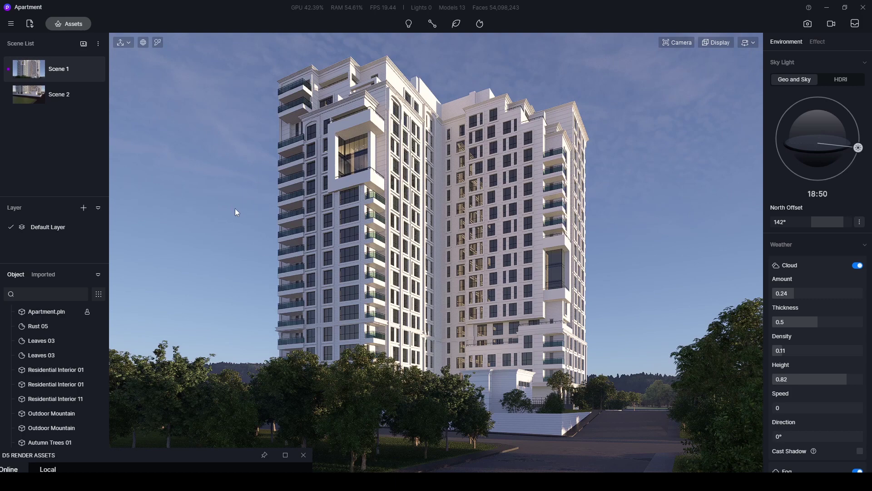
- Place five retro metal street lamp 01 models from the Streetlights/Signals category along both sides of the road near the tower
left_click_drag(205, 461, 282, 34)
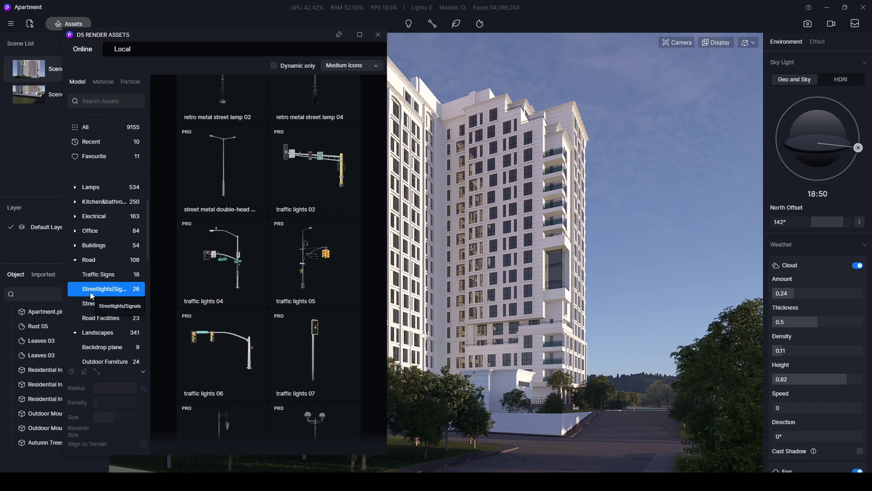
scroll(240, 287, "down", 5)
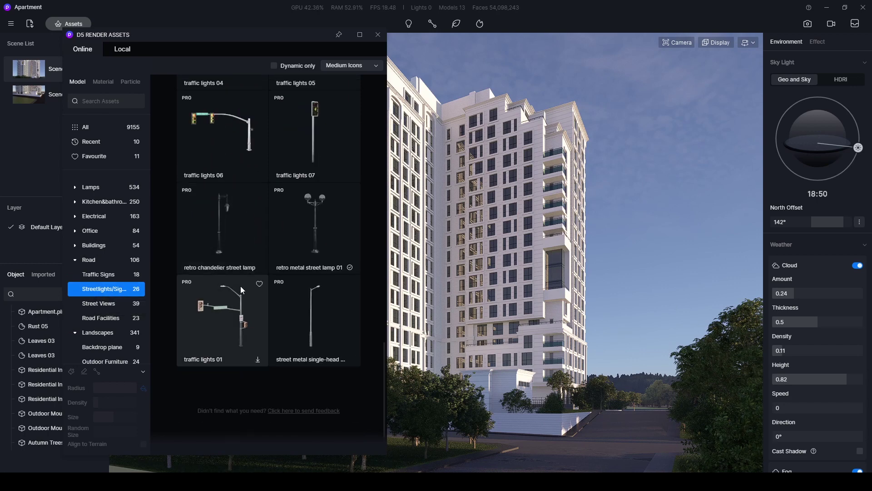
left_click(295, 231)
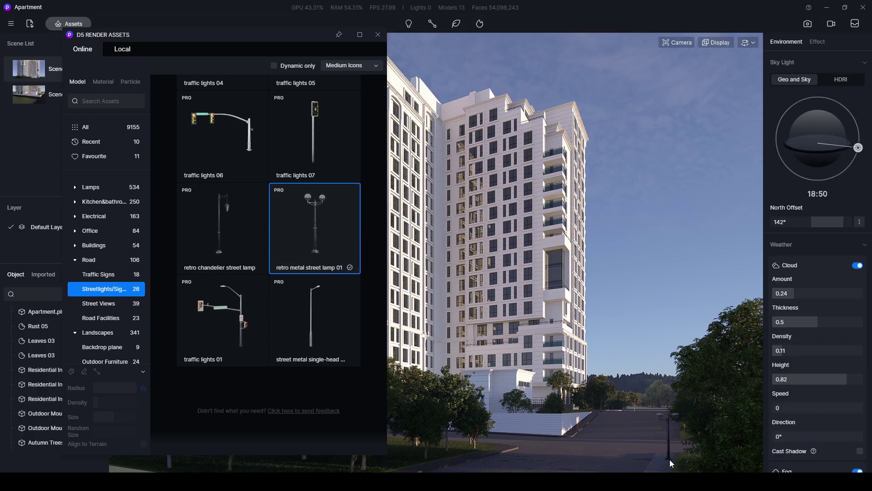
left_click(669, 462)
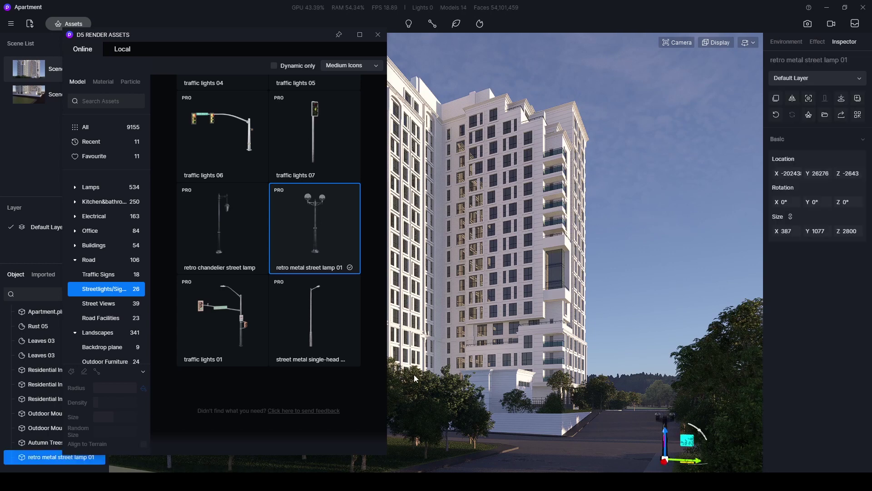
left_click(431, 470)
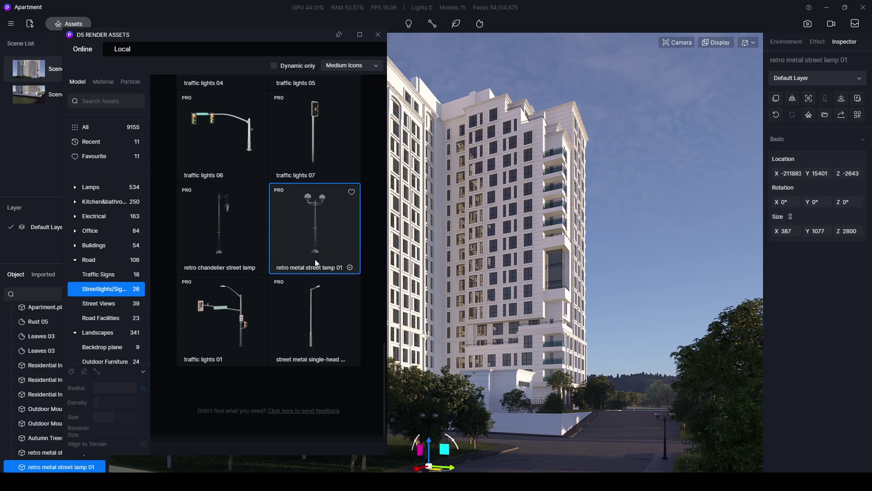
left_click(505, 448)
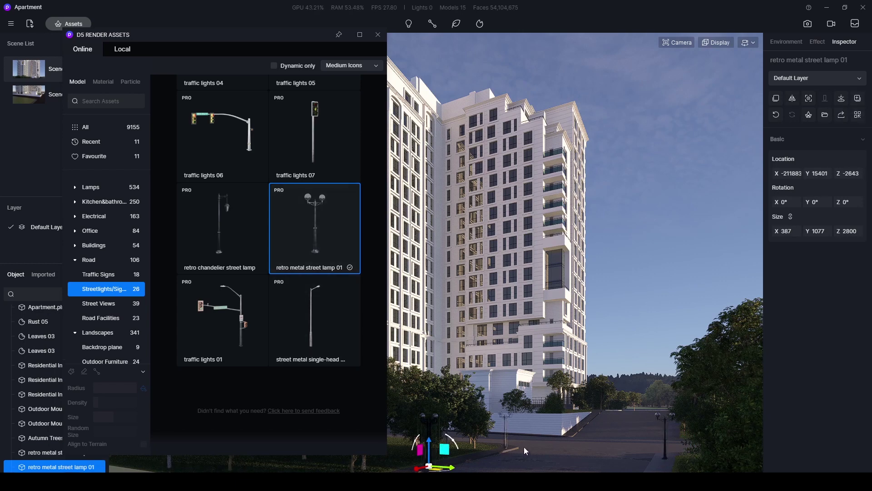
left_click(574, 433)
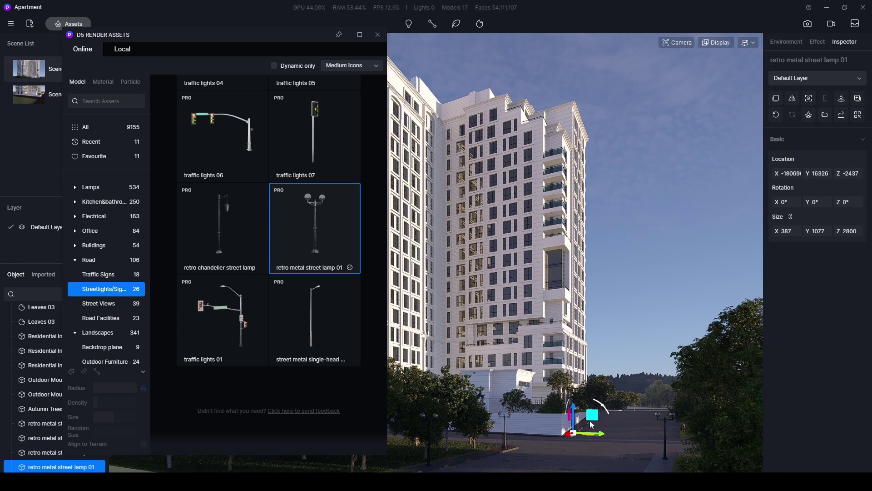
left_click(589, 418)
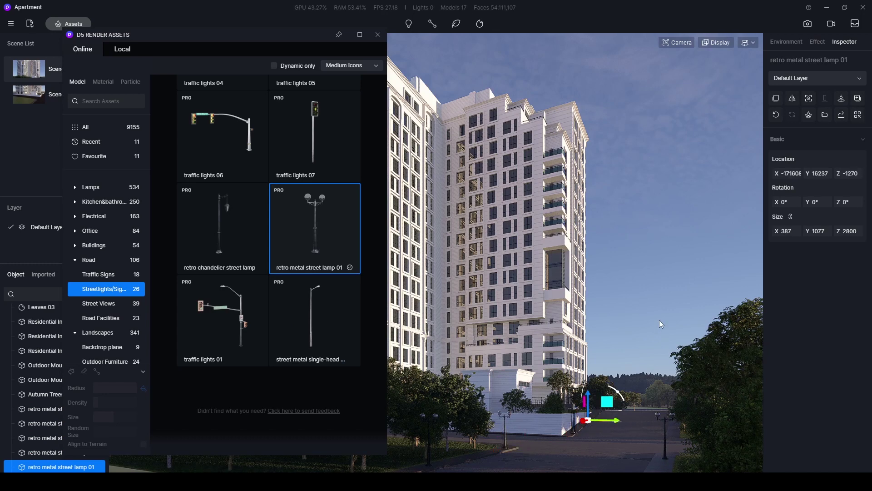
key("Escape")
- Place a traffic lights 08 model at the street corner in front of the tower
scroll(216, 273, "up", 10)
scroll(215, 276, "up", 5)
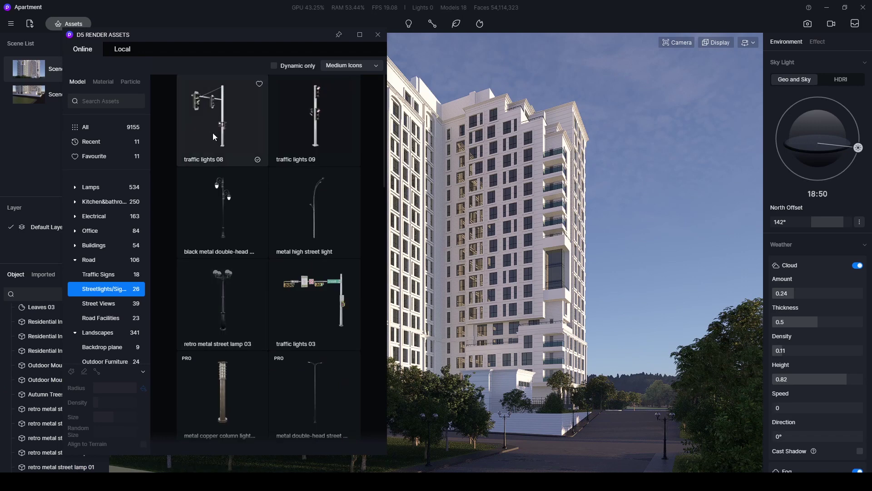
left_click(227, 133)
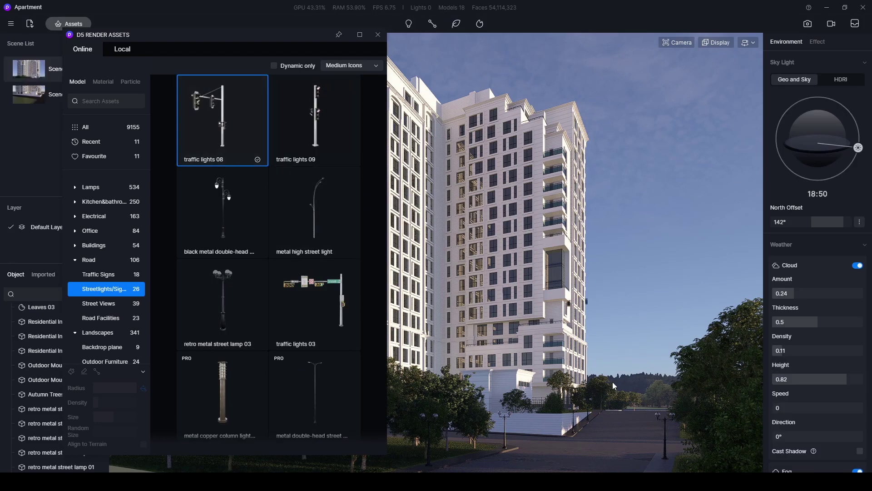
left_click(557, 452)
left_click(633, 307)
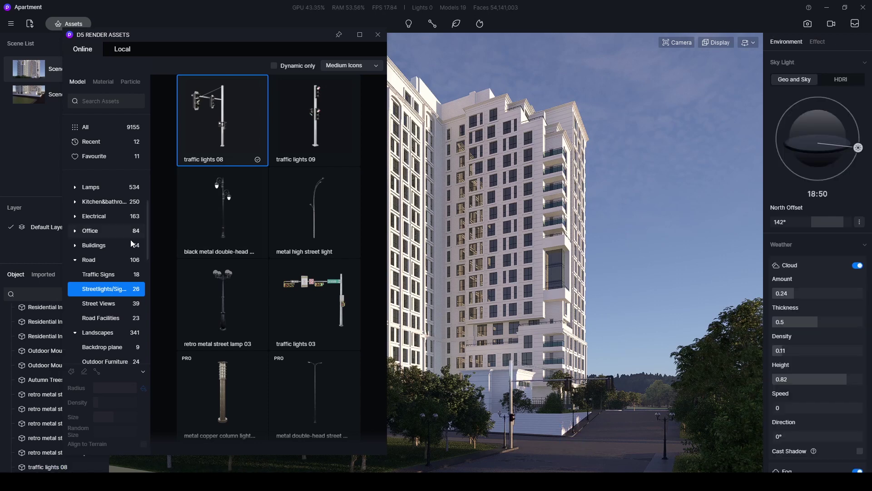
- Place the Pedestrian crossing sign 02 decal from Road Signs on the foreground road and add a copy beside it to widen the crossing
scroll(104, 274, "down", 5)
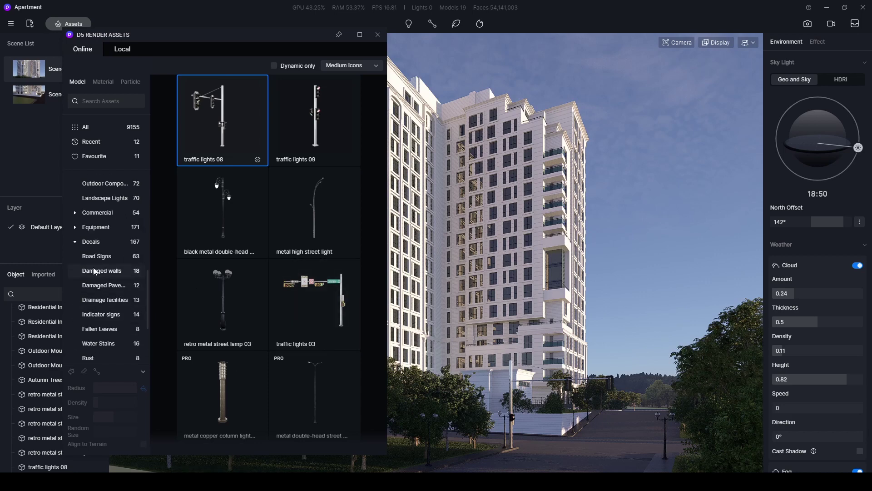
left_click(87, 260)
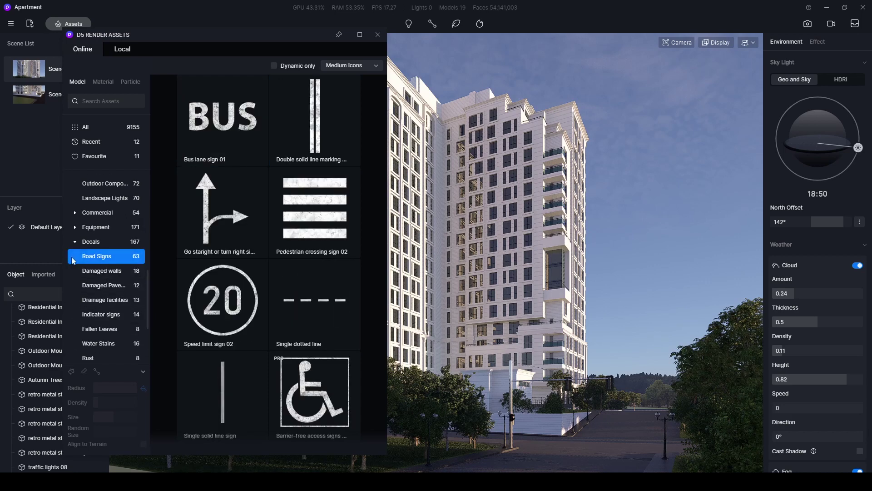
left_click(307, 231)
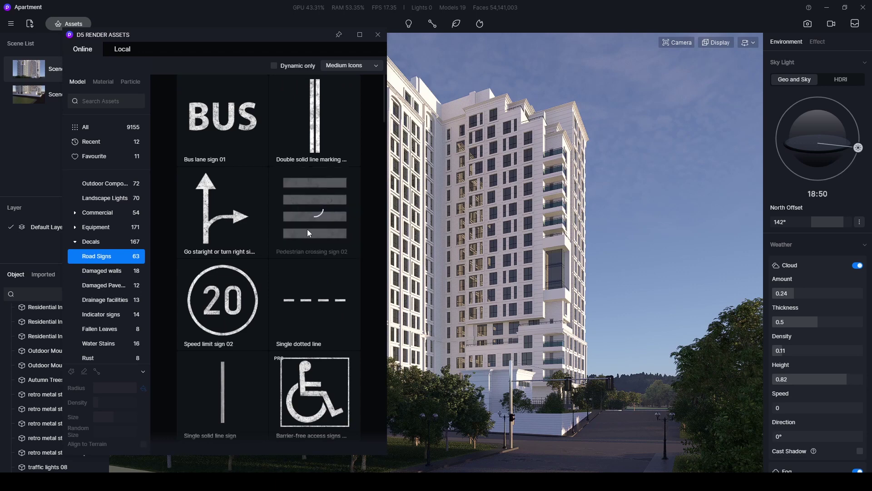
left_click(301, 232)
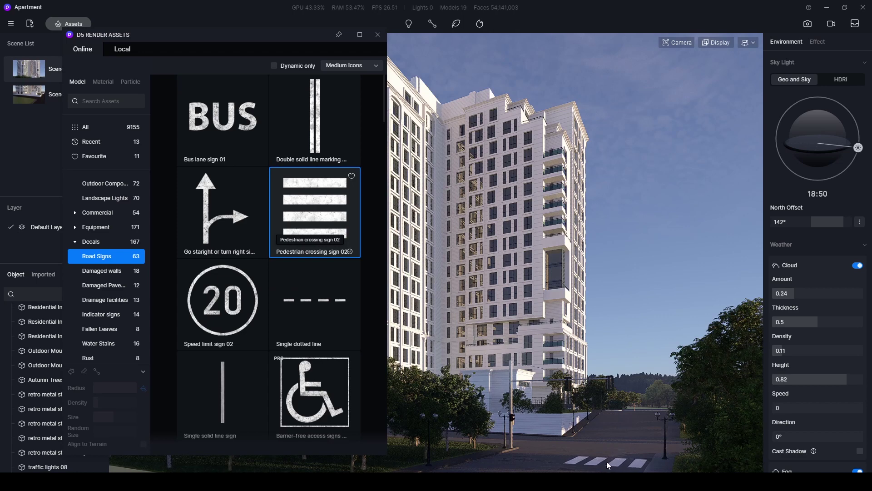
left_click(606, 461)
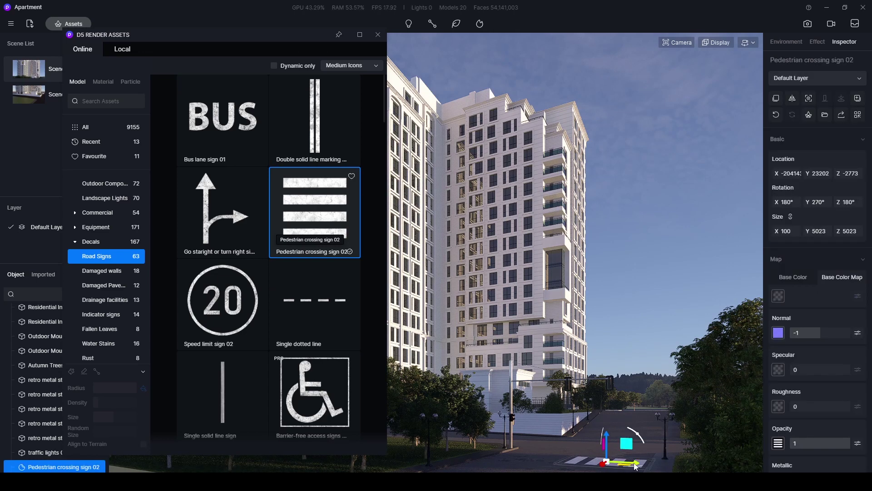
left_click_drag(635, 463, 562, 464)
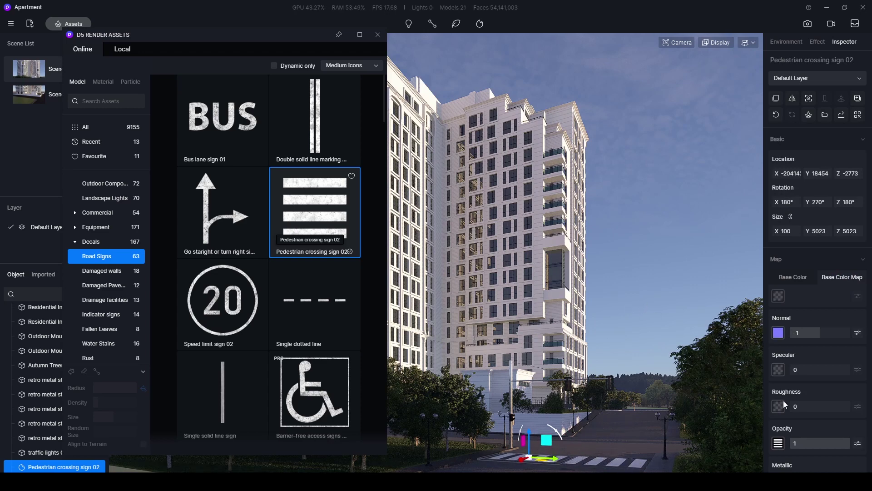
- Lower the opacity of the copied pedestrian crossing decal to about 0.55
mouse_move(841, 442)
left_mouse_down()
mouse_move(815, 443)
mouse_move(824, 444)
left_mouse_up()
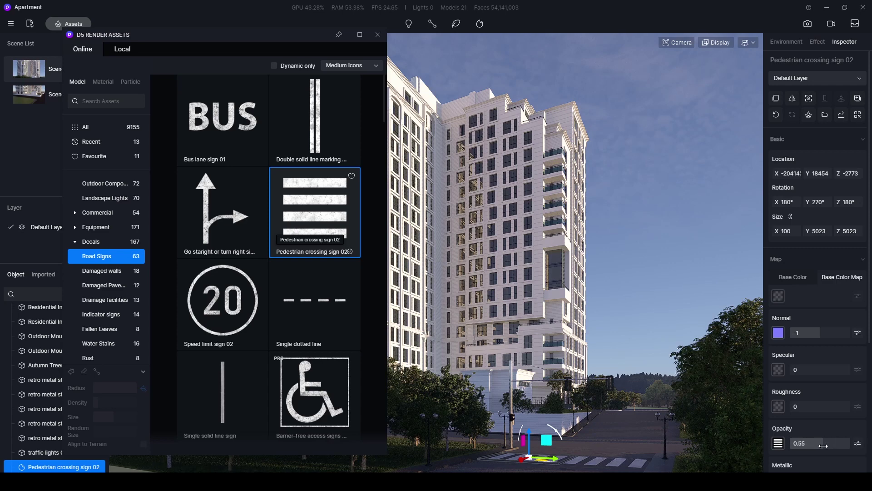
left_click_drag(822, 445, 821, 446)
left_click(657, 289)
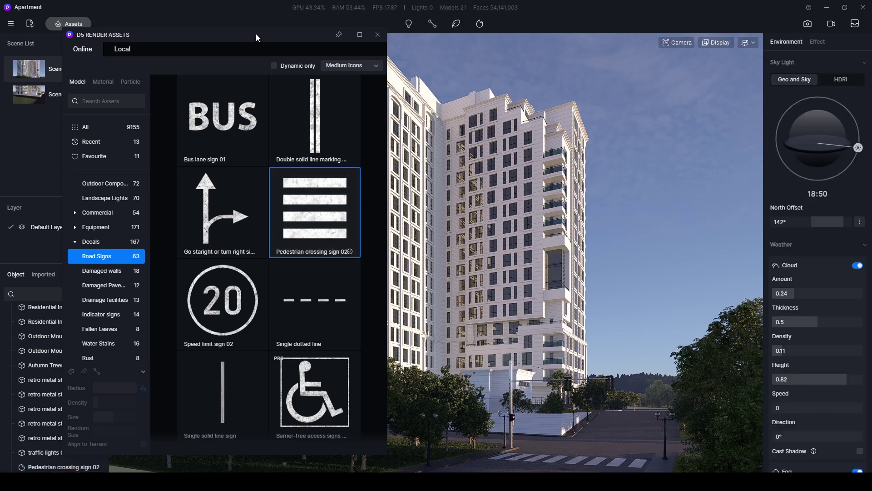
- Move the asset library aside to clear the view, bring it back and show all models
left_click(378, 34)
left_click_drag(218, 487, 236, 37)
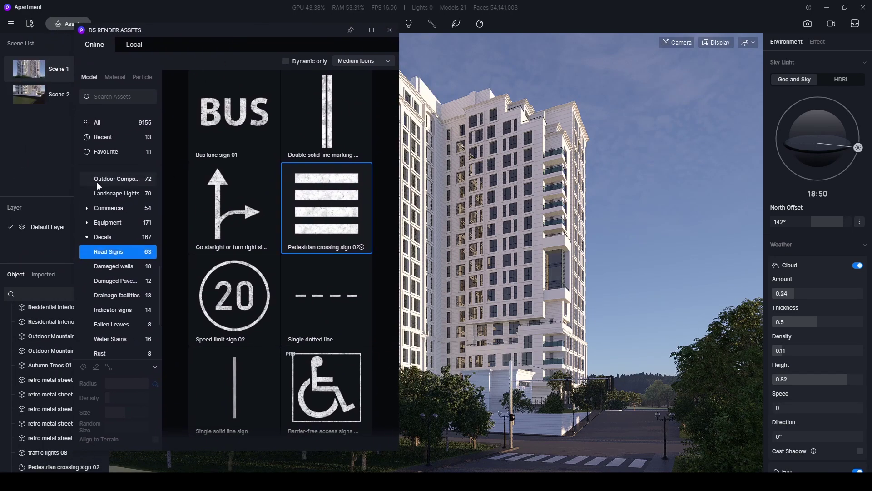
left_click(88, 78)
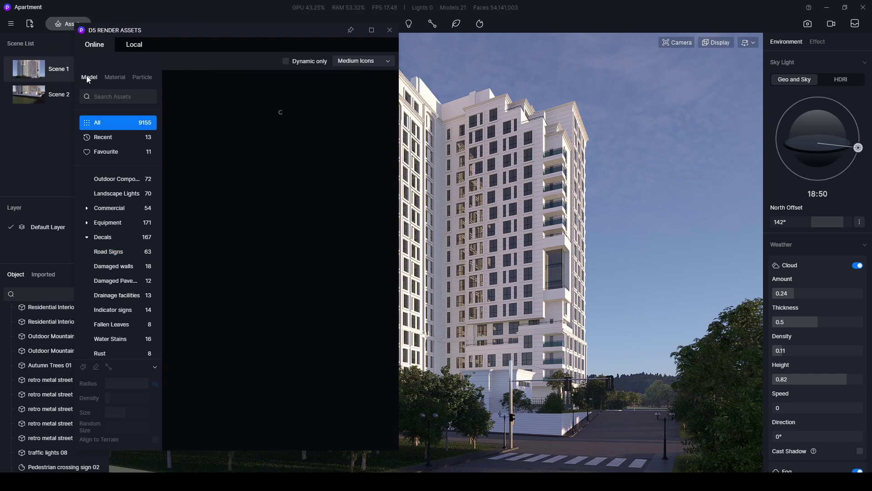
- Show the Vehicle models in the asset library and fetch the Bus 01 model
scroll(113, 269, "down", 3)
scroll(119, 292, "up", 6)
scroll(118, 293, "up", 6)
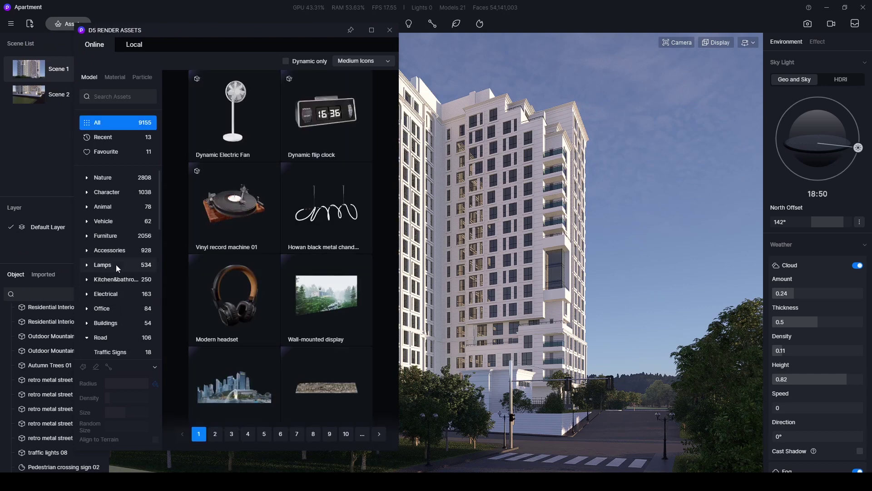
left_click(110, 221)
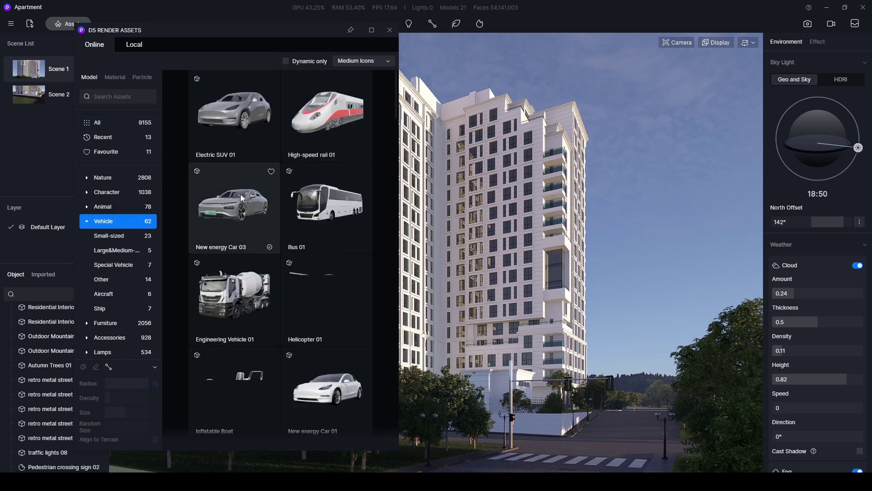
left_click(333, 221)
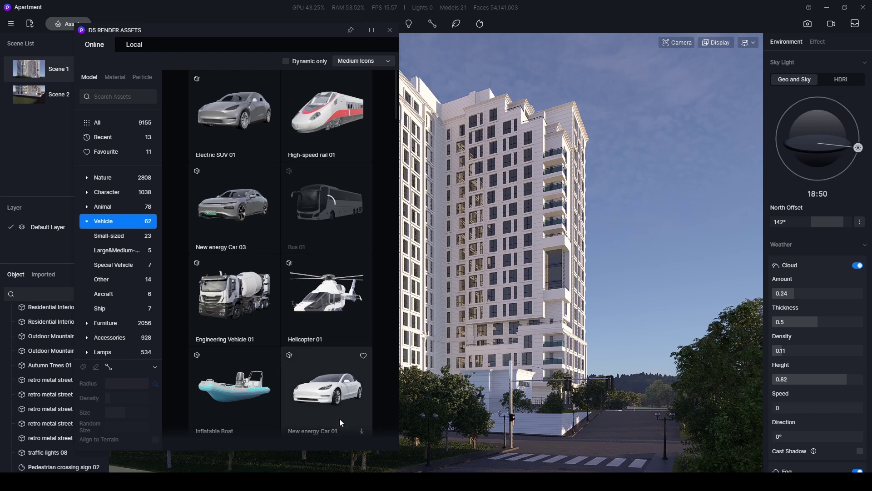
- Place a Wagon 03 car on the road just behind the pedestrian crossing and turn its light on
scroll(340, 418, "down", 1)
scroll(340, 419, "down", 3)
left_click(323, 197)
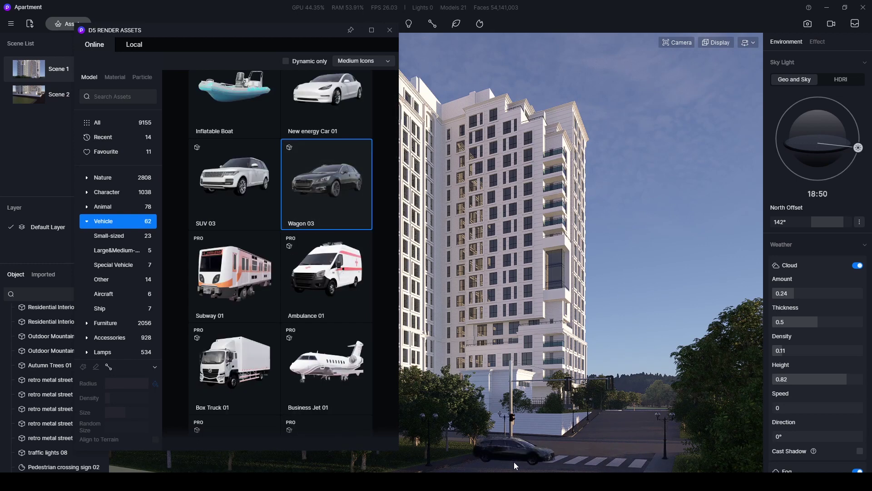
left_click(537, 462)
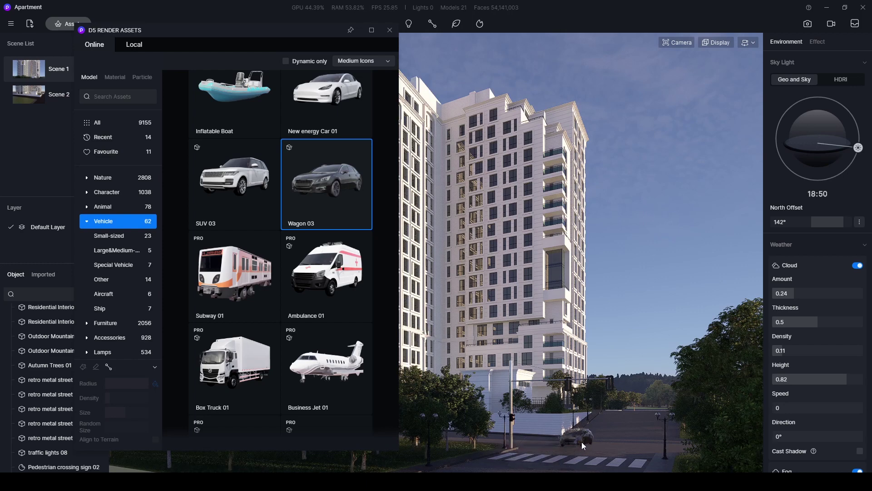
left_click(582, 443)
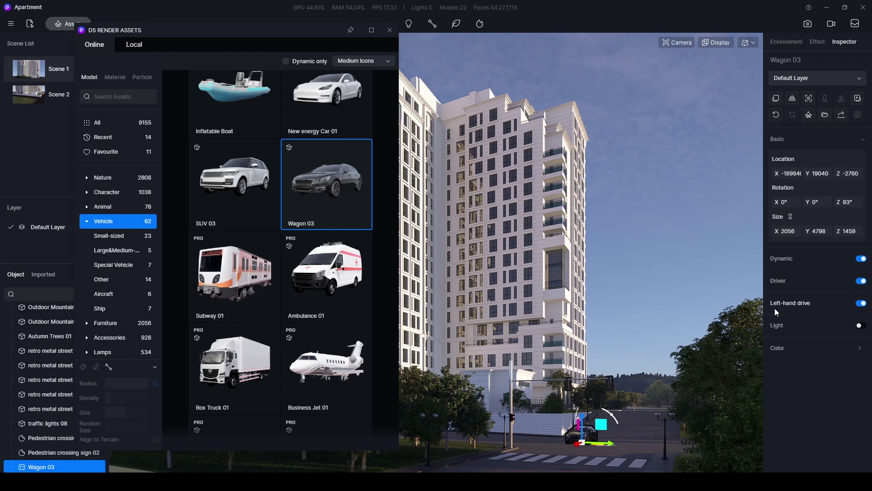
left_click(861, 325)
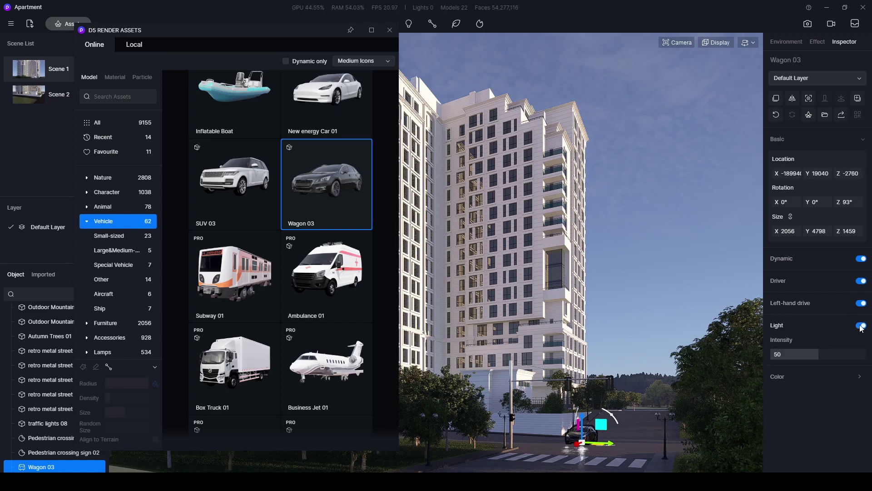
left_click(654, 314)
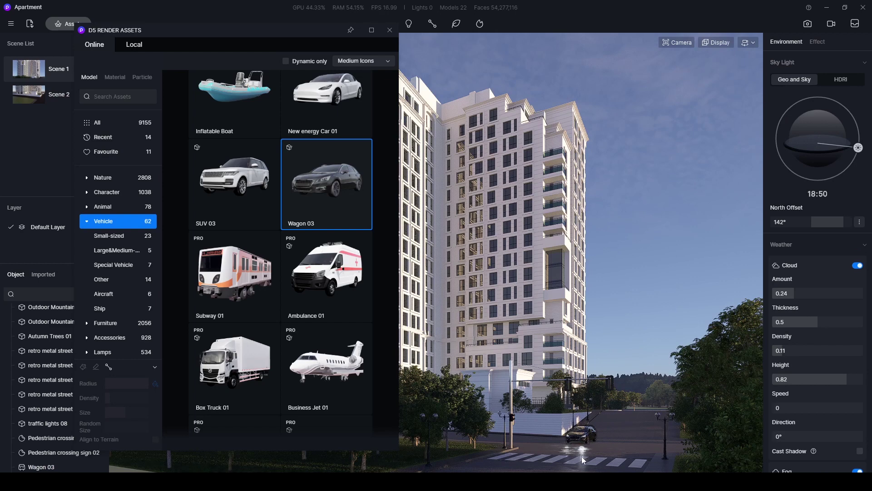
- Place a Bus 01 beside the pedestrian crossing, rotate it 180° about Z and pull it back until only its front shows
scroll(268, 211, "up", 5)
left_click(305, 184)
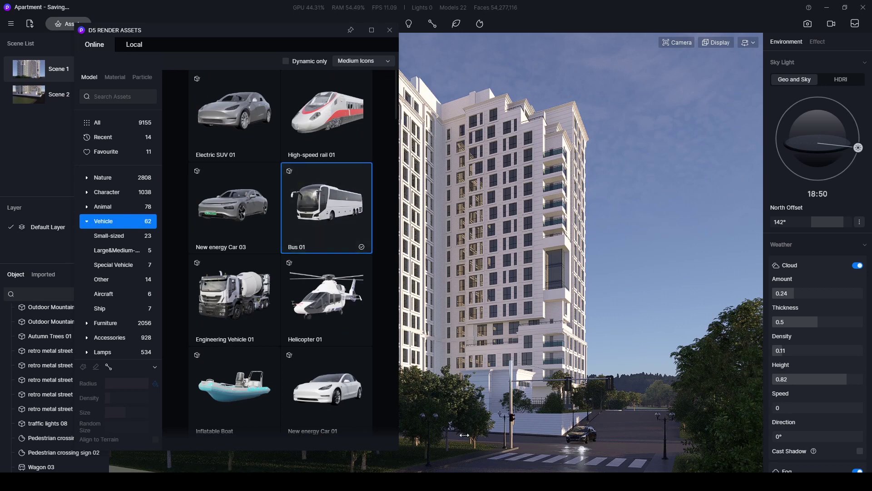
left_click(645, 447)
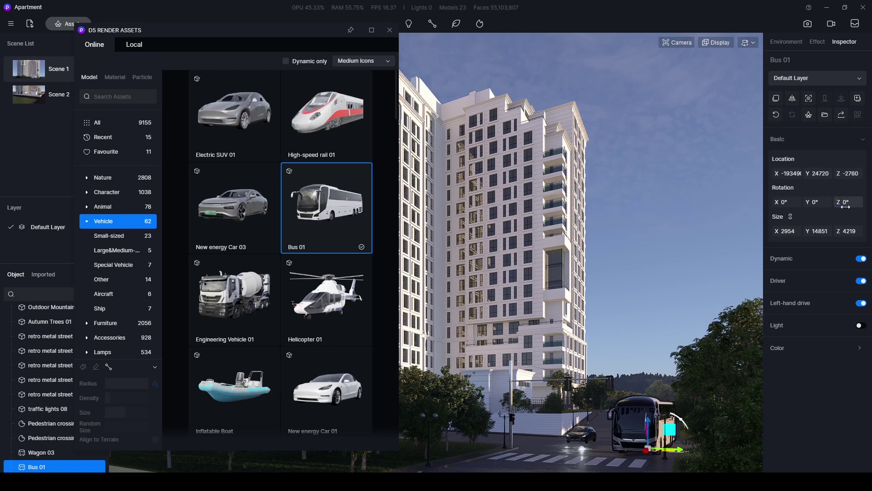
left_click_drag(846, 207, 679, 388)
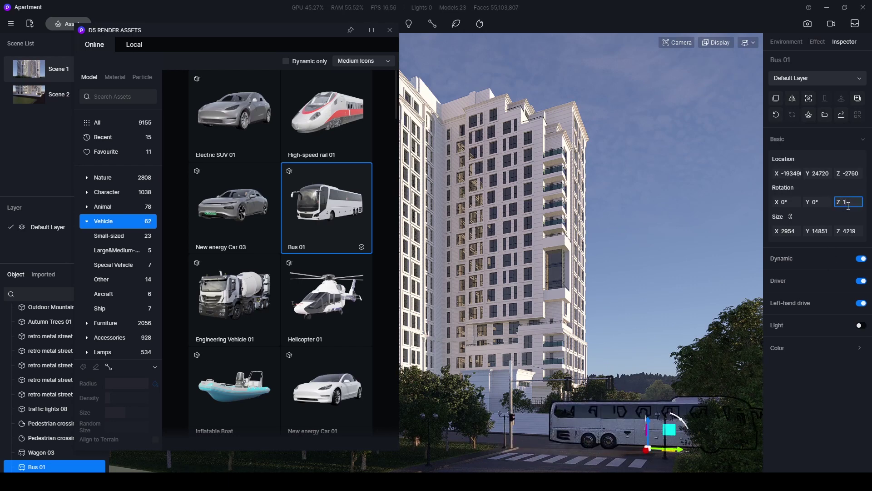
key("Return")
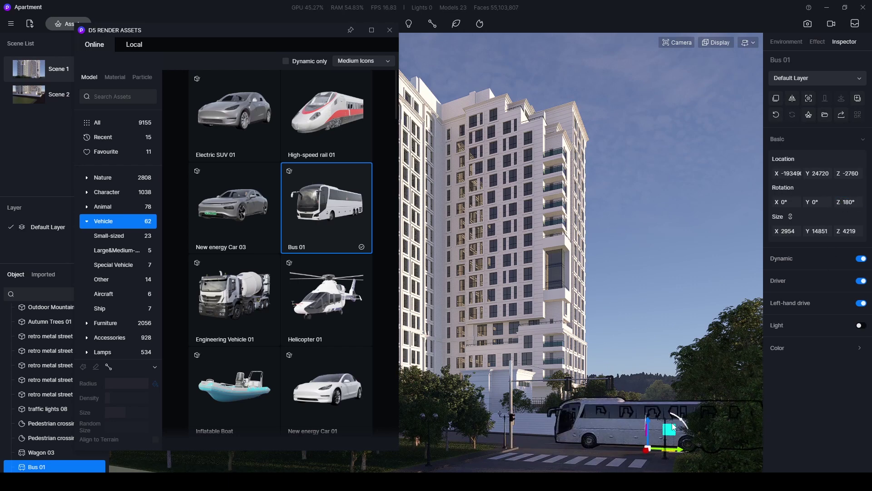
left_click_drag(673, 432, 743, 450)
left_click(551, 448)
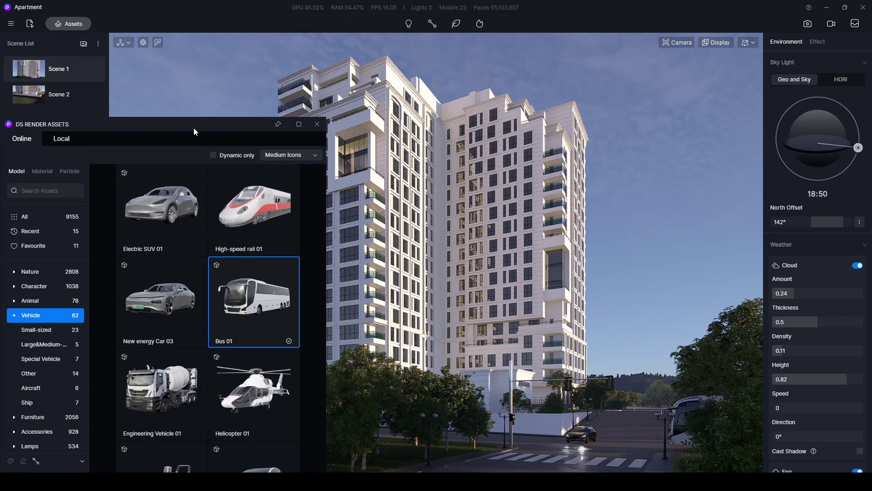
- Place a Cars 03 model from the Vehicle assets on the street near the traffic light
left_click_drag(227, 144, 298, 80)
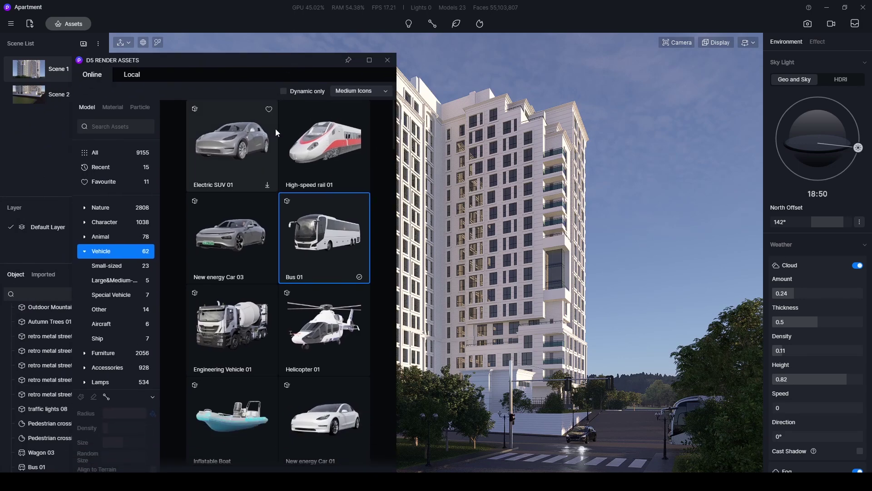
scroll(275, 191, "down", 5)
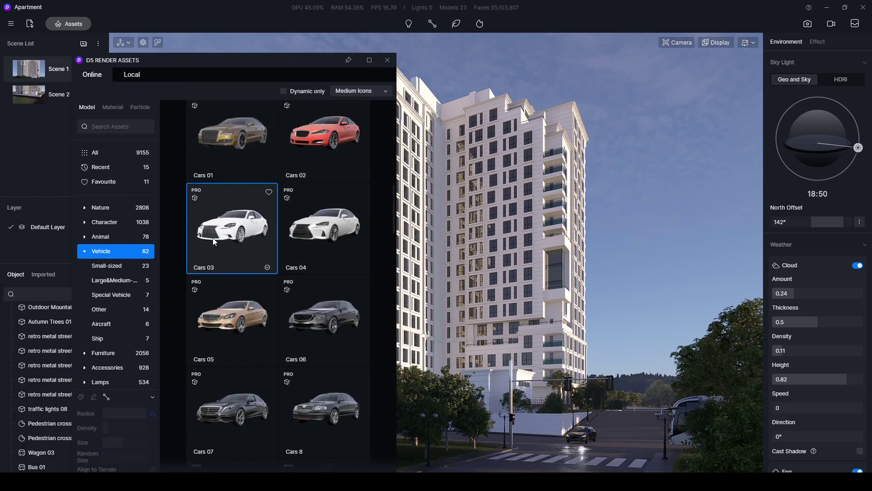
left_click(459, 440)
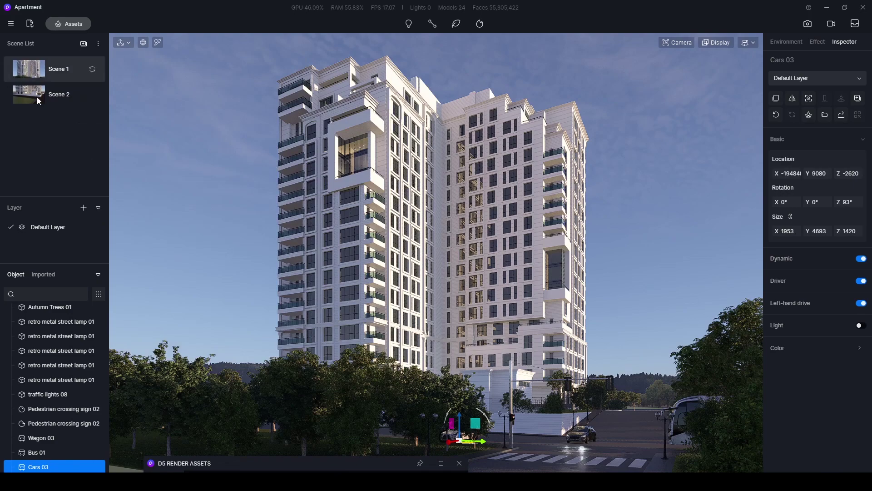
- From the Scene 2 view, set the Cars 03 car to 0° about Z in its lane and switch on its light
left_click(39, 101)
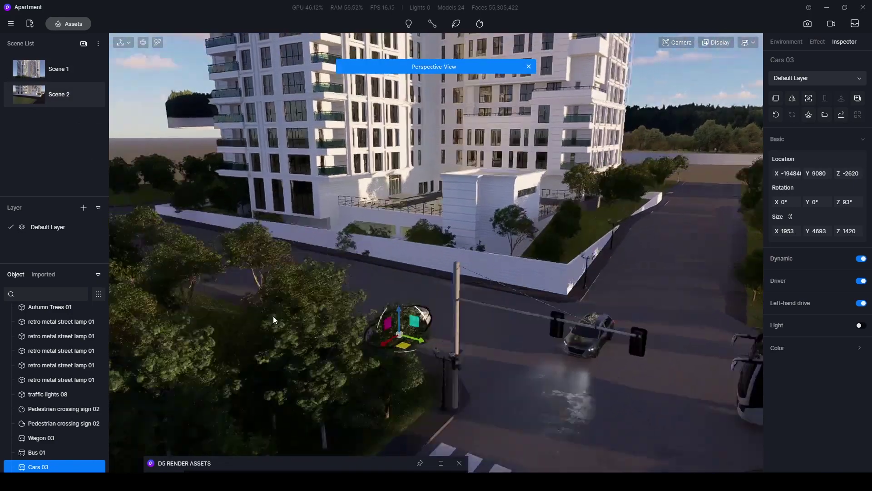
left_click_drag(334, 306, 399, 296)
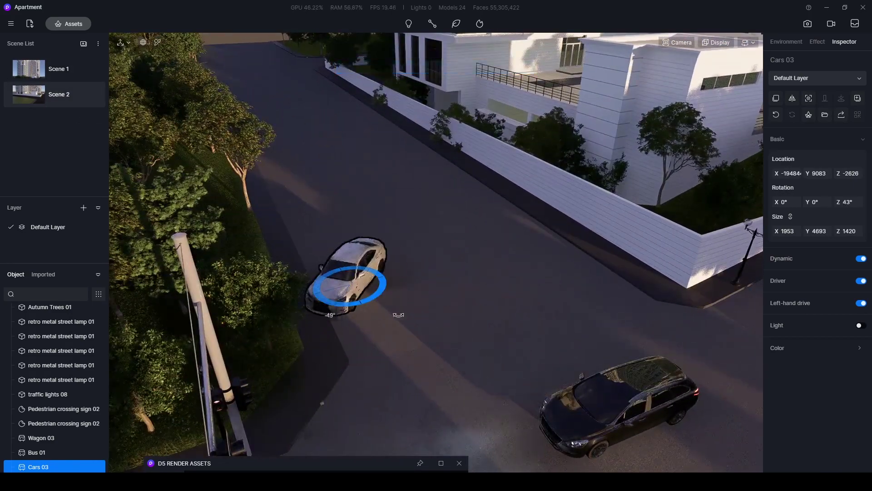
left_click_drag(339, 302, 346, 294)
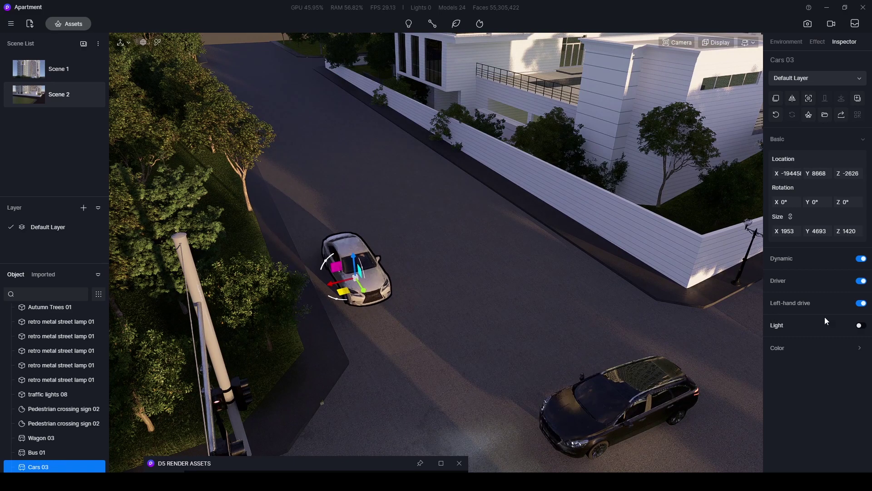
left_click(860, 327)
- Shift Bus 01 across the road, paste a copy of it in the near lane and delete the shifted bus
right_click_drag(367, 202, 583, 342)
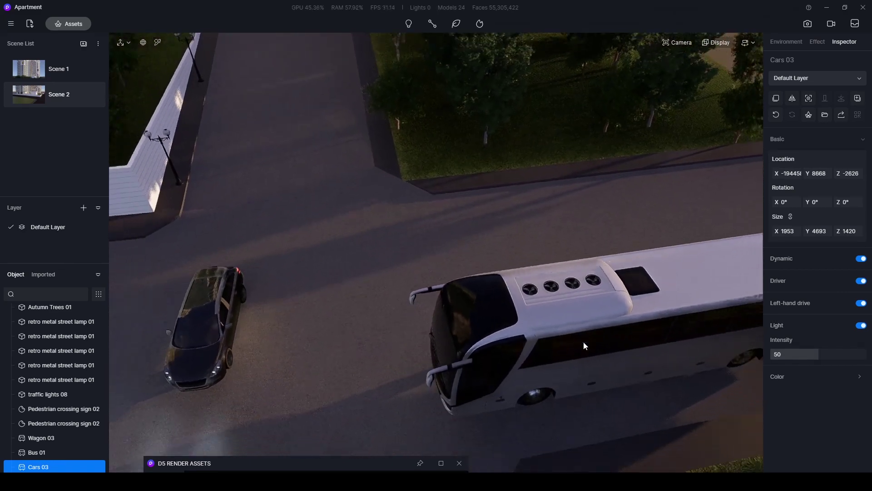
scroll(583, 342, "down", 3)
left_click(582, 349)
left_click_drag(596, 354, 516, 251)
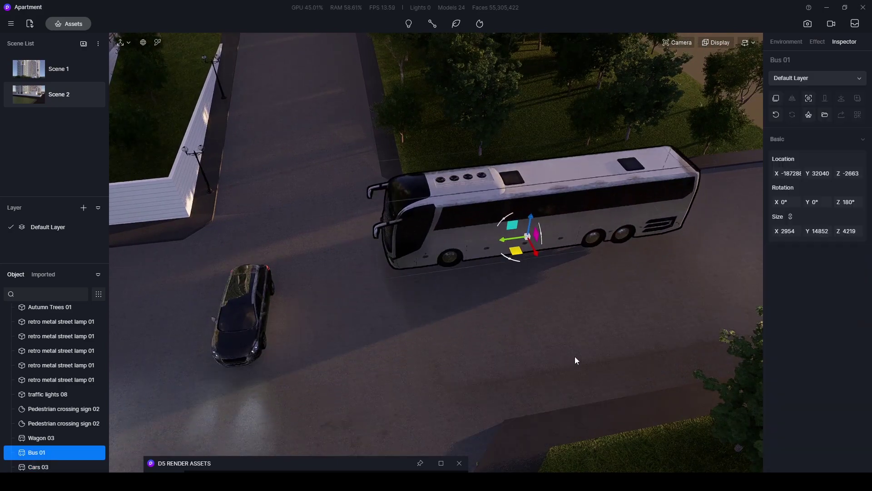
key("ctrl+v")
left_click(590, 350)
key("Delete")
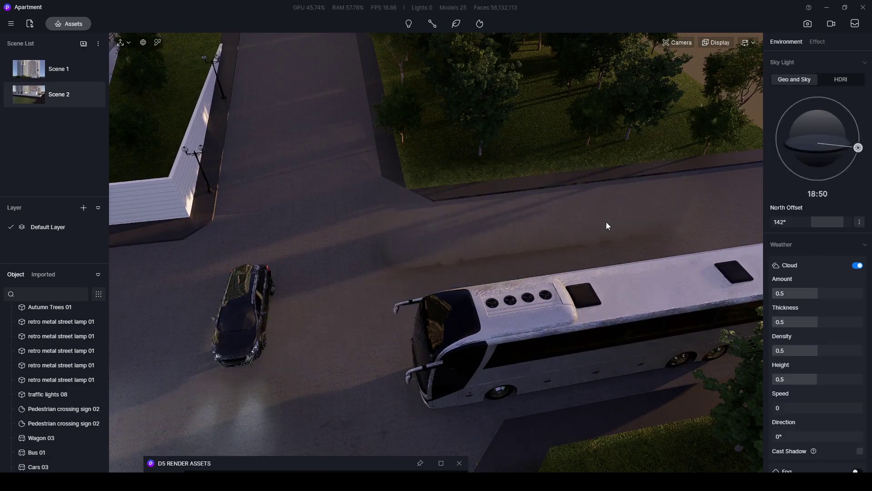
- Return to Scene 1 and place the birds swarm_04 model from the Bird category in front of the tower
left_click(58, 68)
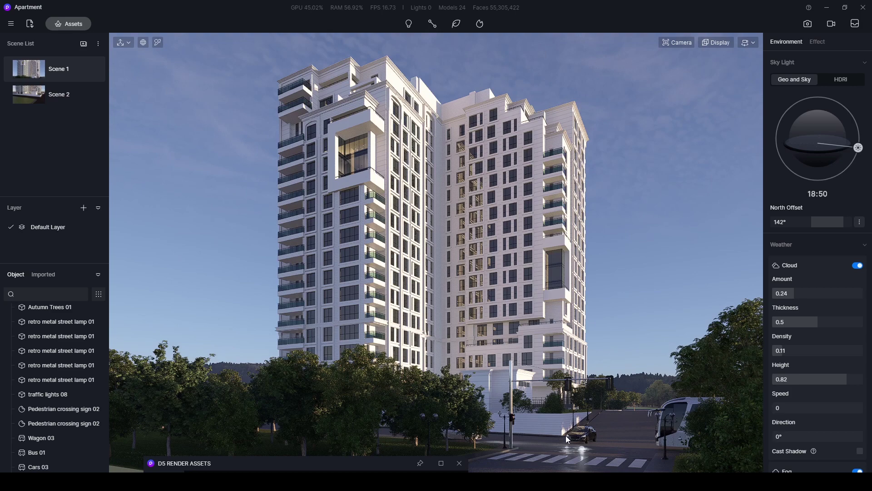
left_click(404, 459)
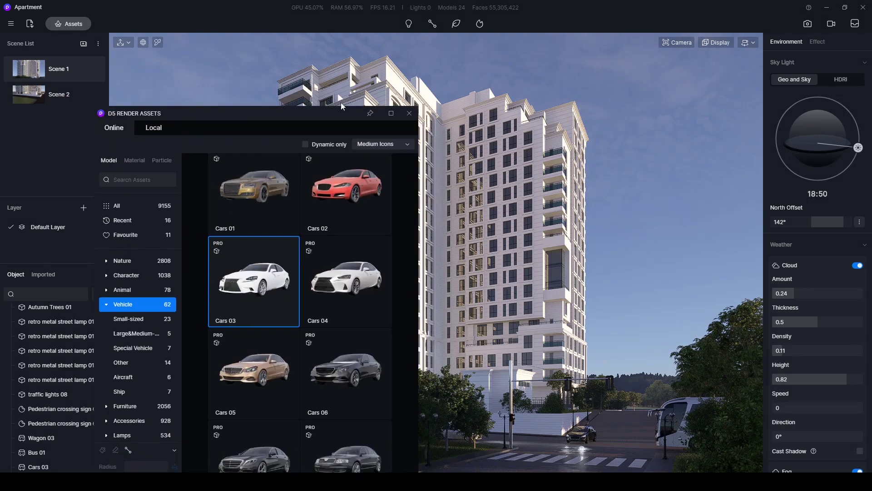
left_click_drag(371, 16, 372, 83)
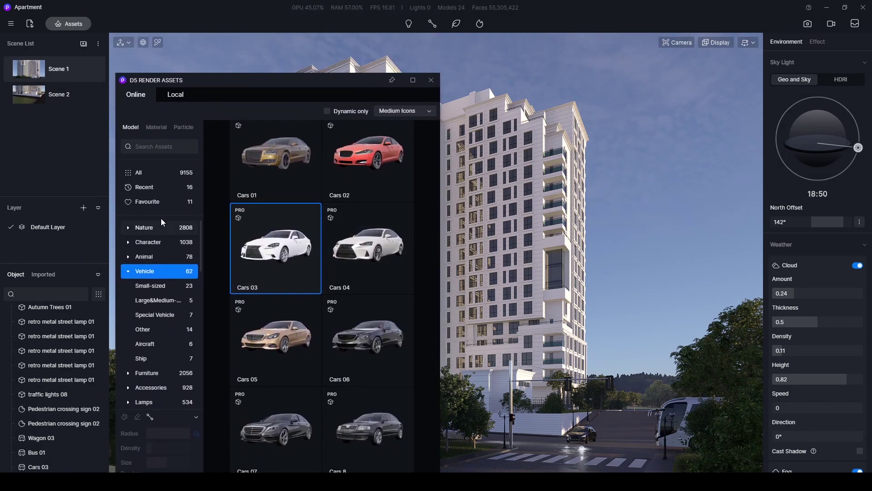
left_click(128, 255)
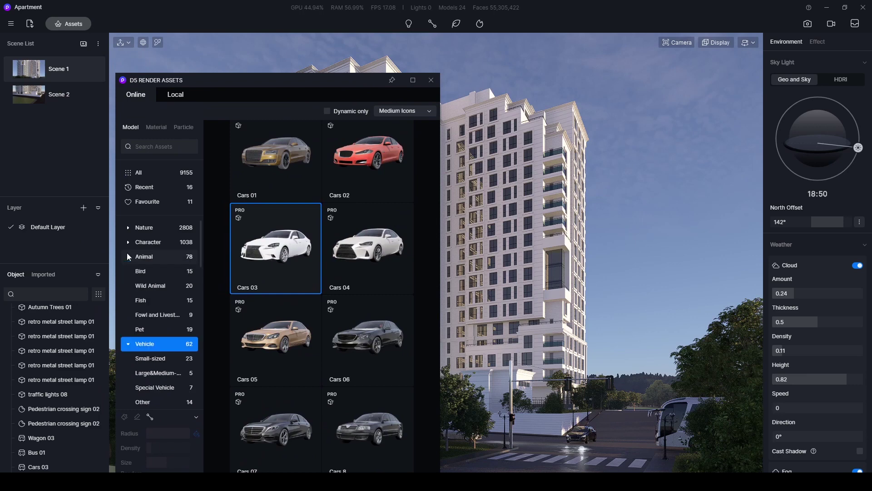
left_click(159, 272)
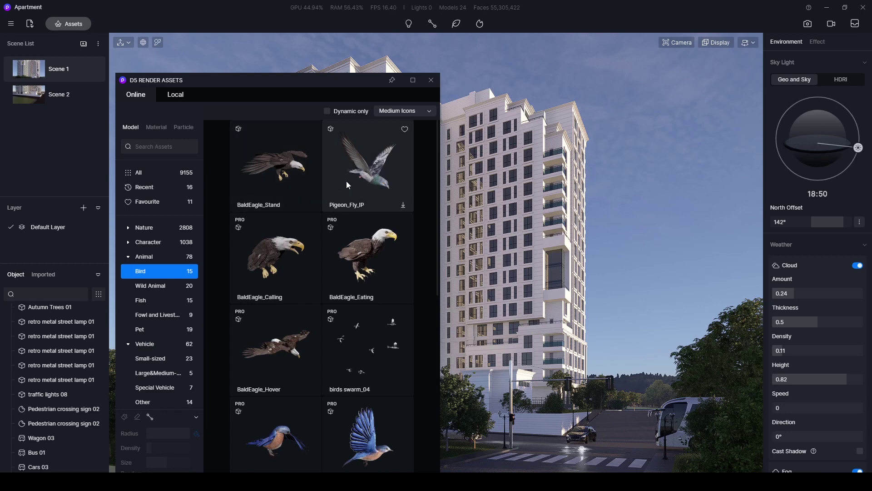
left_click(380, 375)
left_click(623, 451)
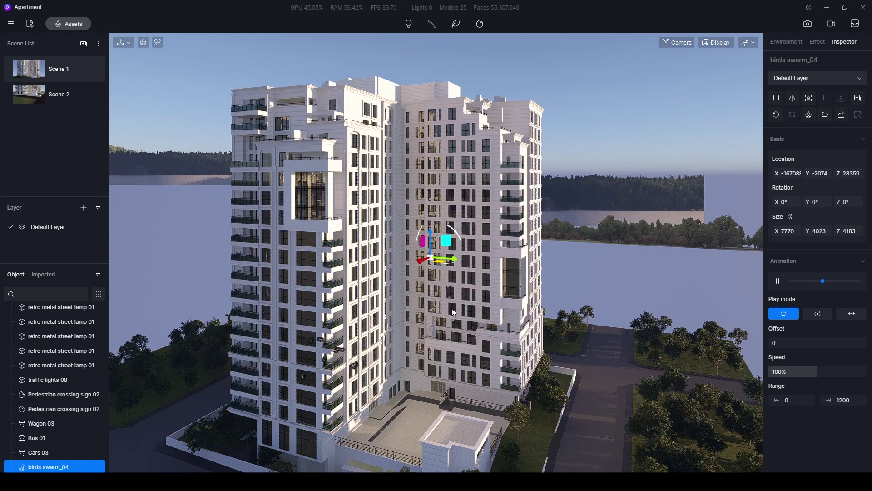
- Move the bird swarm up into the sky beside the tower's upper floors in the Scene 1 view and pause its animation
right_click_drag(451, 308, 353, 323)
scroll(353, 324, "down", 3)
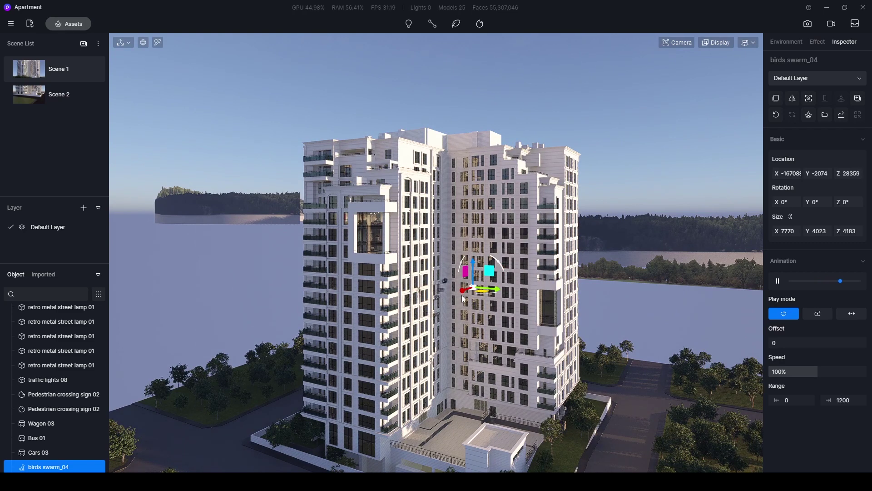
left_click_drag(489, 271, 503, 137)
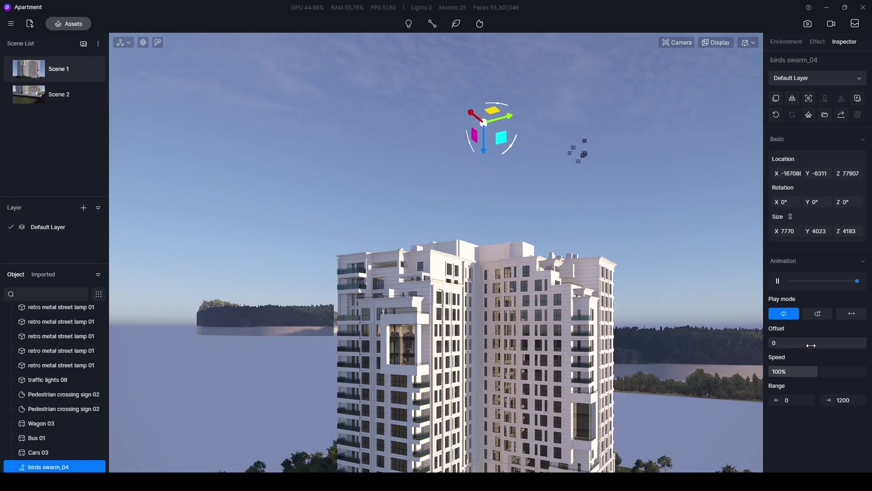
left_click(54, 75)
right_click_drag(485, 329, 463, 150)
left_click_drag(480, 108, 547, 360)
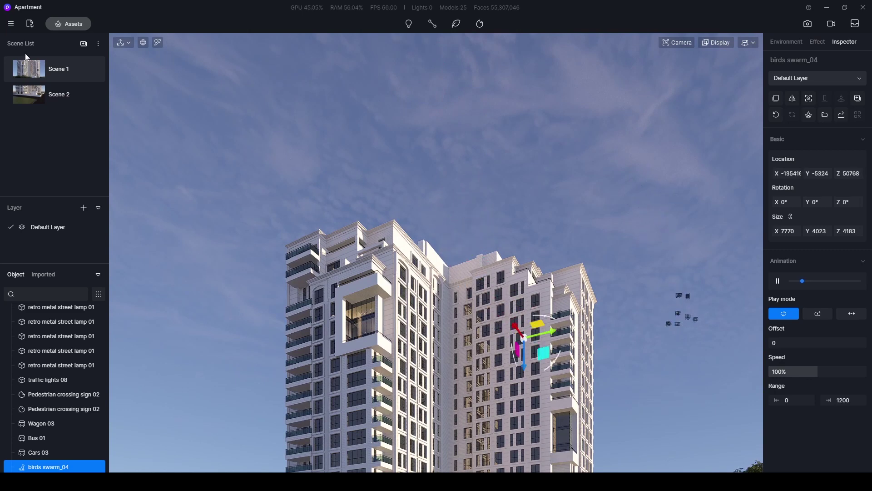
left_click(26, 57)
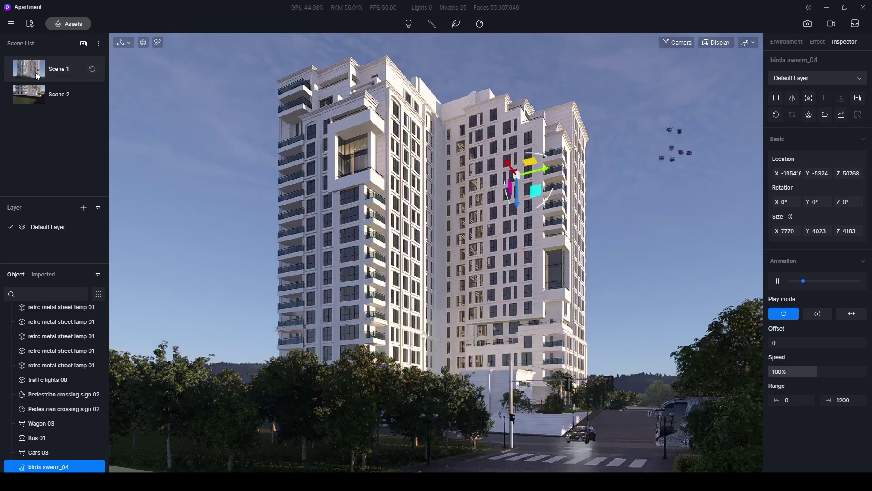
left_click(778, 280)
left_click(632, 212)
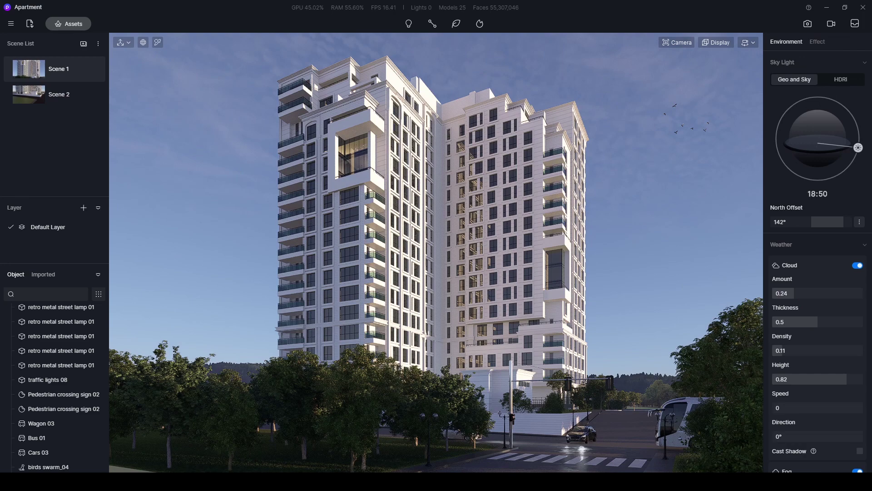
- Open the Damaged walls category of the Decals models in the asset library
left_click(71, 24)
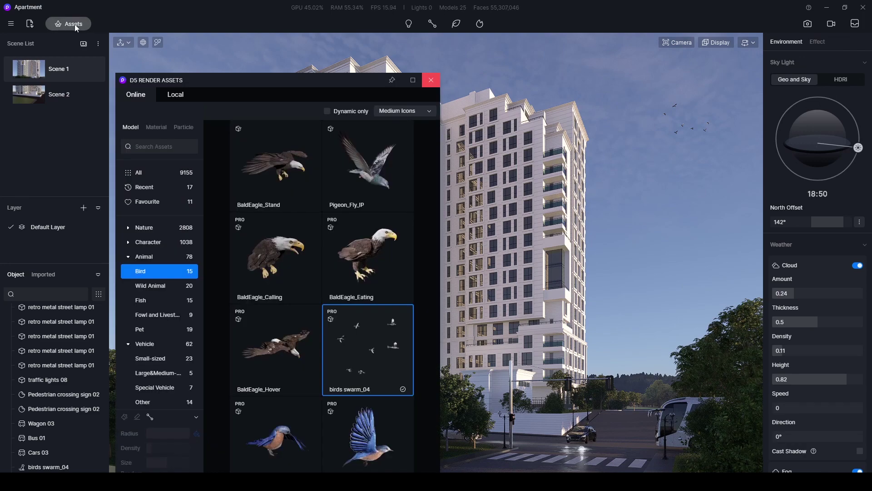
scroll(145, 230, "down", 3)
scroll(138, 227, "down", 3)
left_click(137, 271)
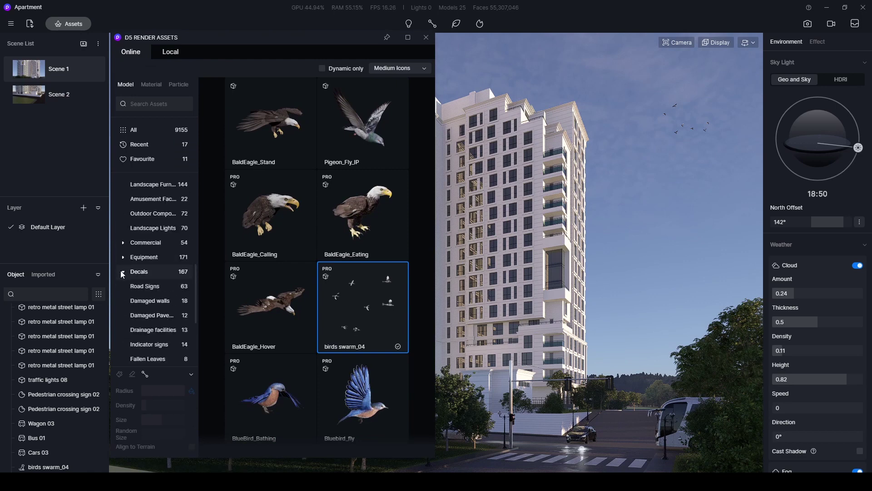
left_click(124, 273)
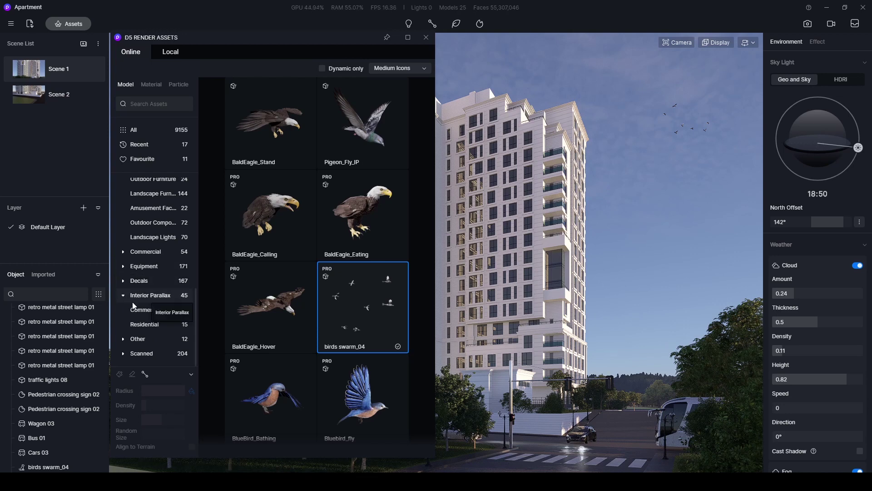
left_click(139, 279)
left_click(149, 301)
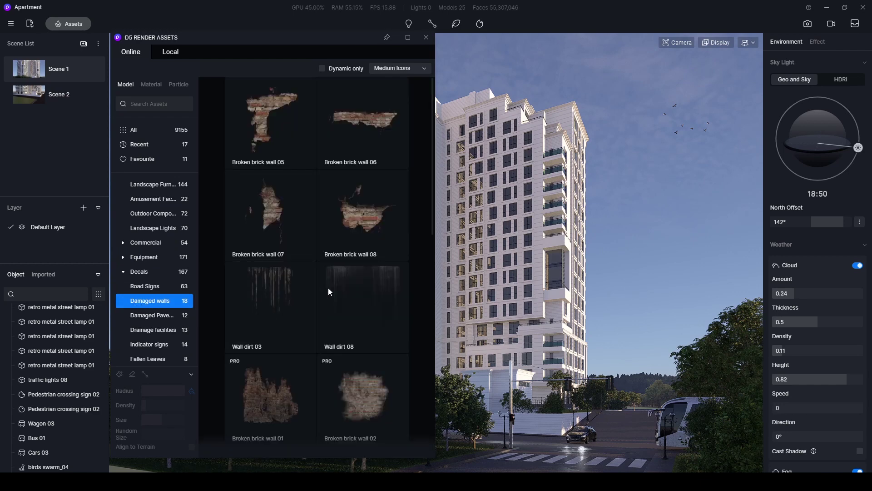
- Place the Wall dirt 09 decal on the white boundary wall beside the street
scroll(295, 300, "down", 8)
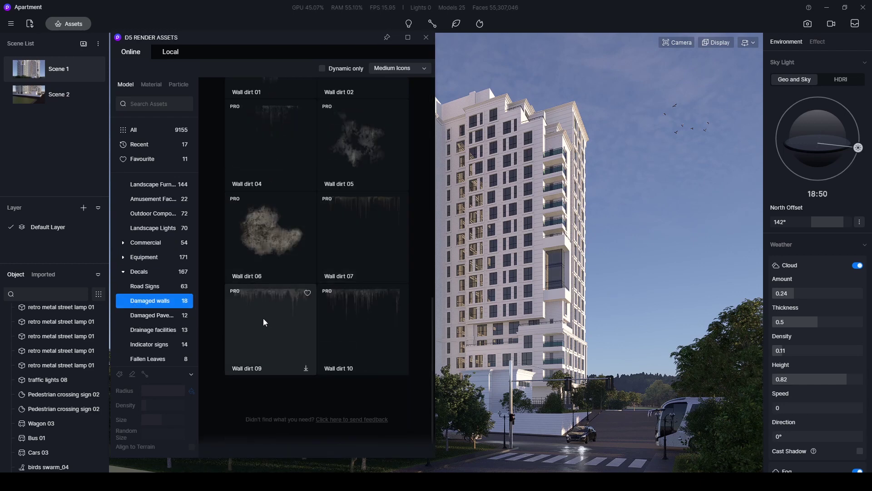
left_click(263, 318)
scroll(258, 279, "up", 2)
scroll(258, 279, "down", 2)
left_click(529, 420)
scroll(581, 285, "up", 5)
scroll(582, 289, "down", 8)
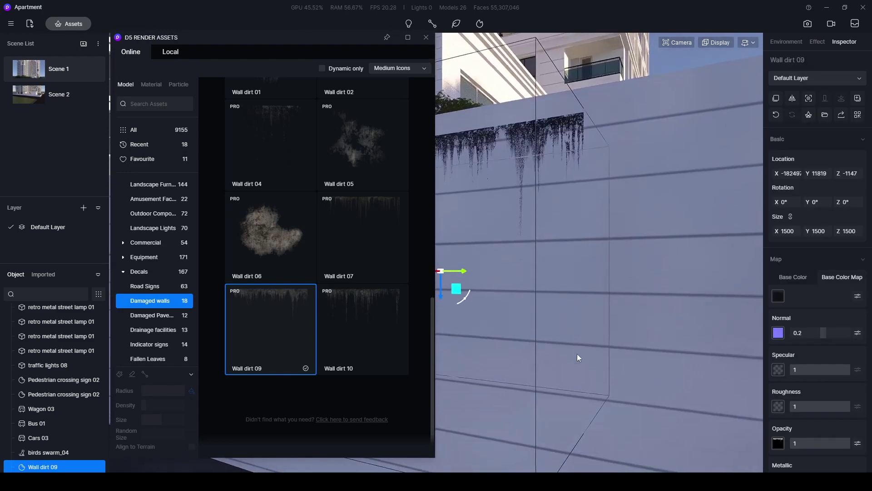
- Enlarge the Wall dirt 09 decal to 4952 and shift it so its streaks run along the boundary wall's upper edge near the corner
left_click_drag(347, 51, 210, 365)
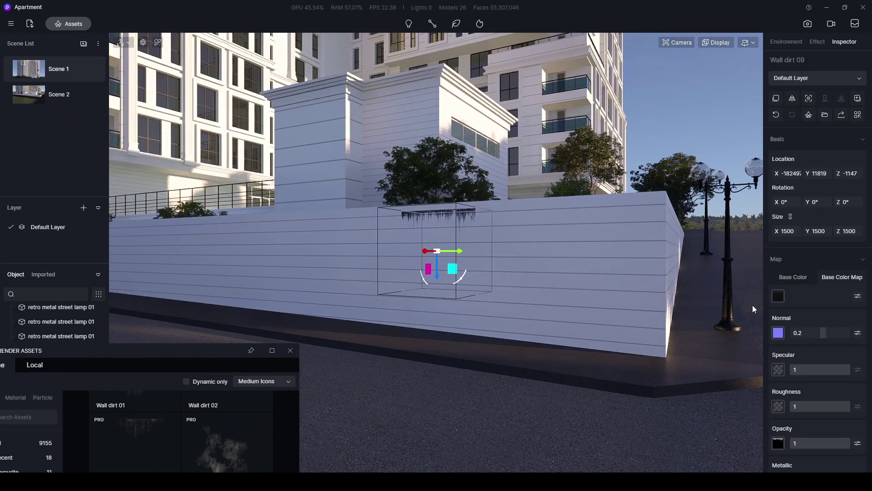
left_click_drag(441, 236, 456, 173)
key("space")
left_click_drag(454, 270, 568, 374)
right_click_drag(603, 339, 489, 342)
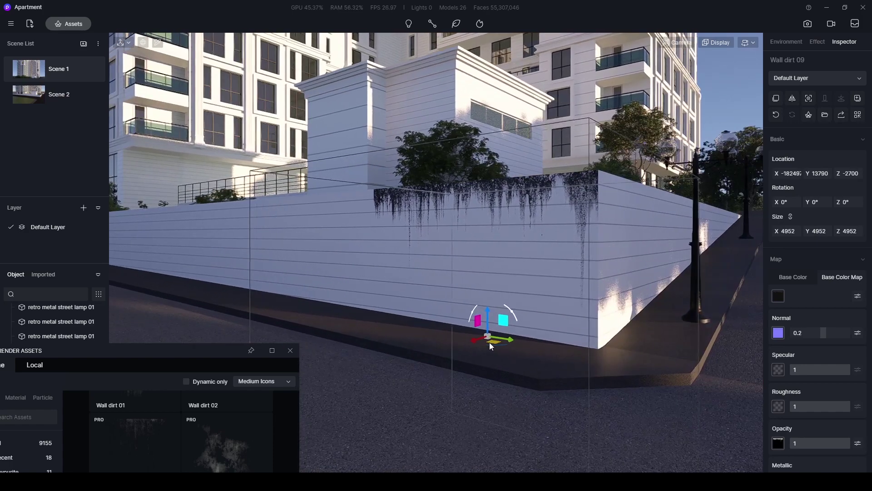
left_click_drag(474, 340, 505, 332)
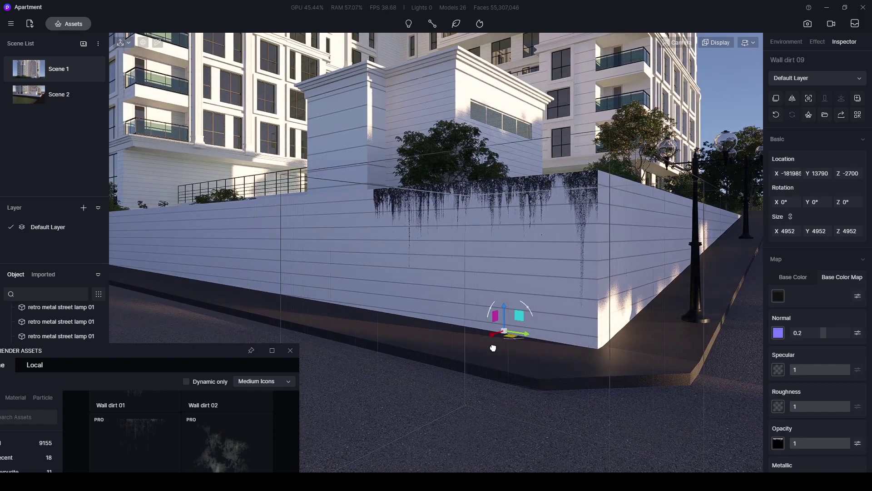
- Raise the wall dirt decal to Z -2546 with an opacity of 0.45, and copy it along the boundary wall
left_click_drag(837, 444, 803, 446)
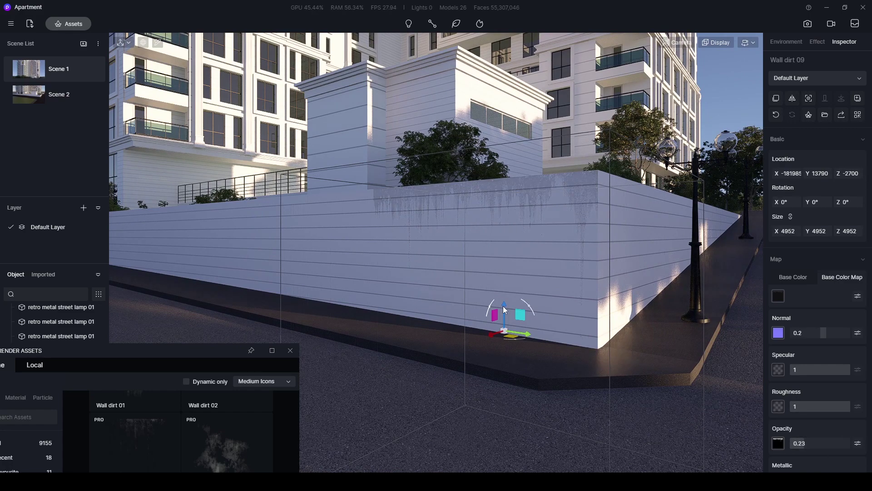
left_click_drag(505, 302, 504, 296)
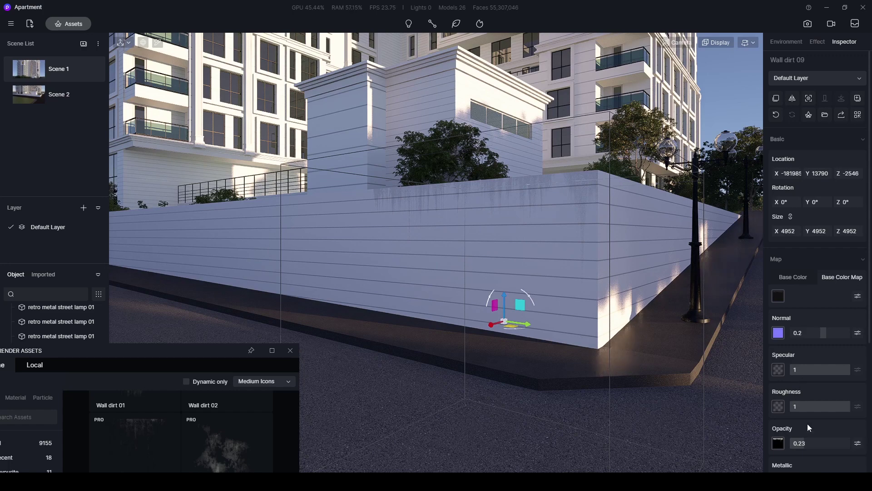
left_click_drag(806, 443, 819, 440)
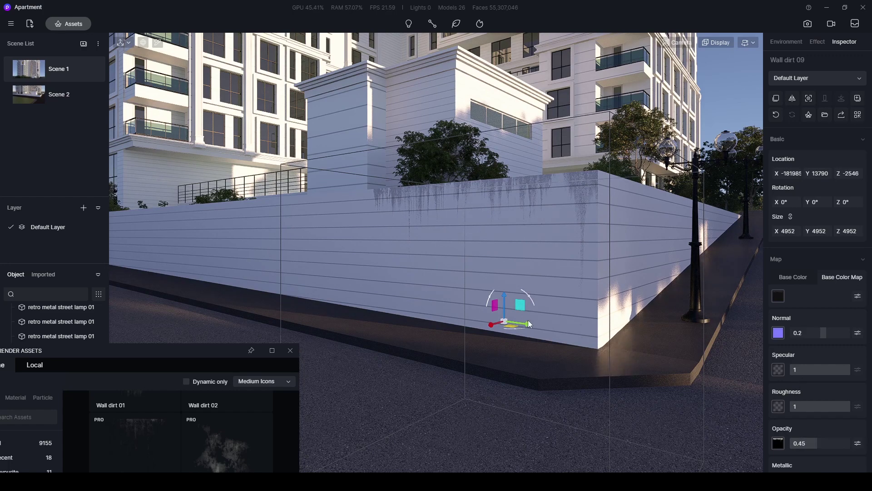
left_click_drag(529, 324, 234, 295)
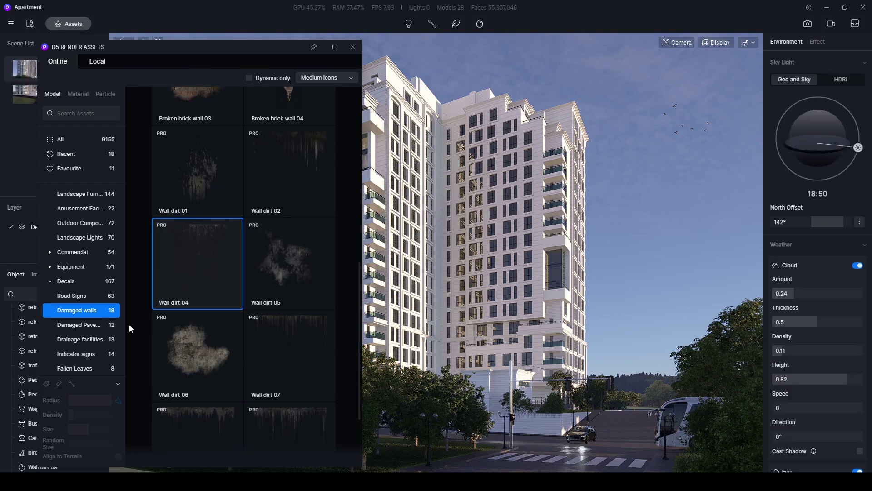
- Place the Wall dirt 04 decal on the tower's solid balcony parapet at size 2282 and set its opacity to 0.6
left_click(553, 240)
scroll(582, 267, "up", 2)
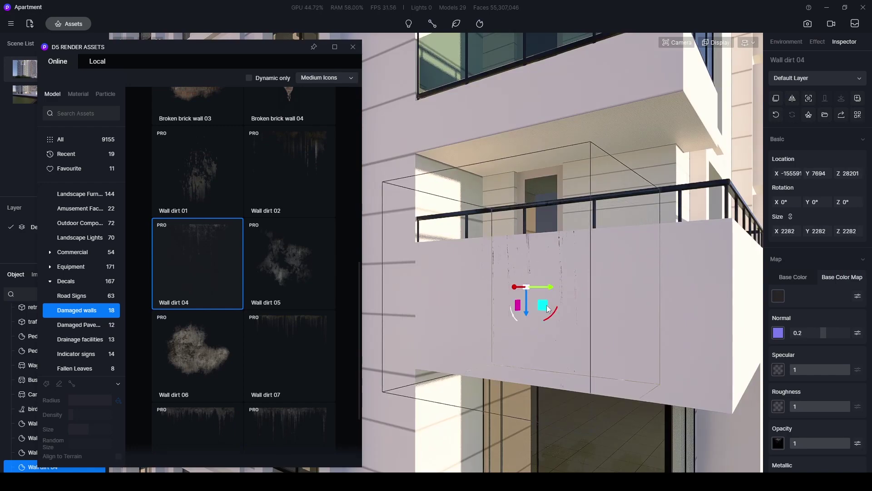
left_click_drag(547, 309, 567, 349)
left_click_drag(845, 440, 830, 441)
scroll(523, 194, "down", 10)
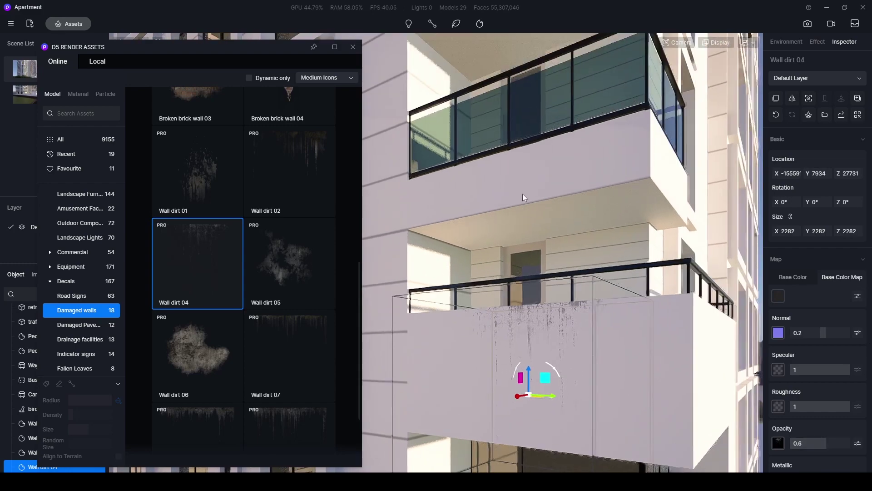
- Place another Wall dirt 04 decal on the tower's top corner wall below the cornice and enlarge it to 3860
right_click_drag(522, 189, 601, 136)
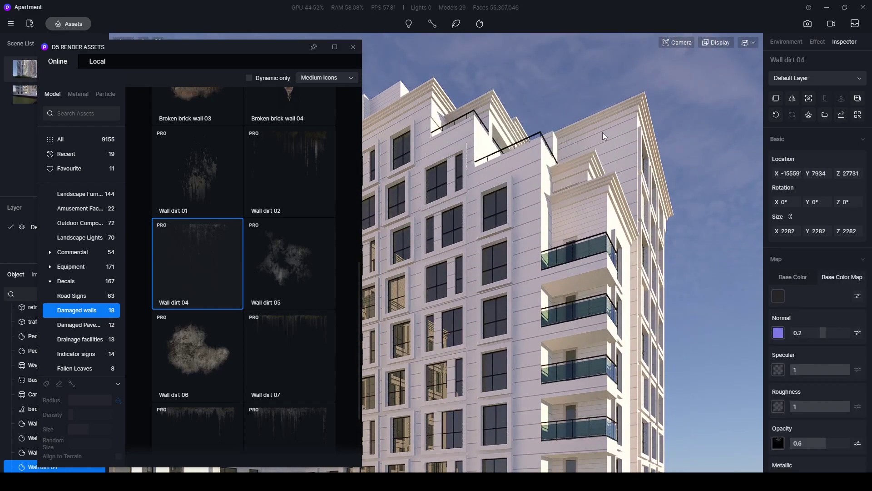
left_click(601, 138)
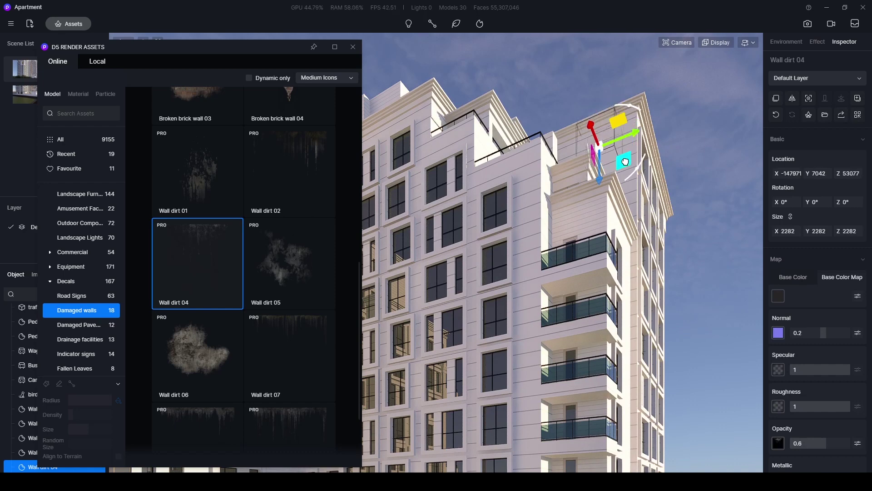
mouse_move(622, 151)
left_mouse_down()
mouse_move(624, 168)
mouse_move(627, 160)
left_mouse_up()
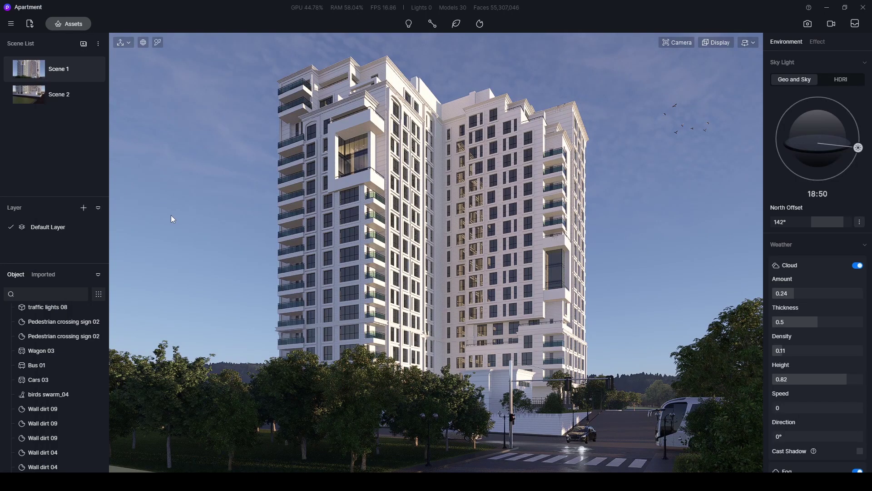
- From the Scene 1 view, set the opacity of the Wall dirt 04 decal below the cornice to 0.2
left_click(42, 466)
left_click_drag(808, 447, 797, 438)
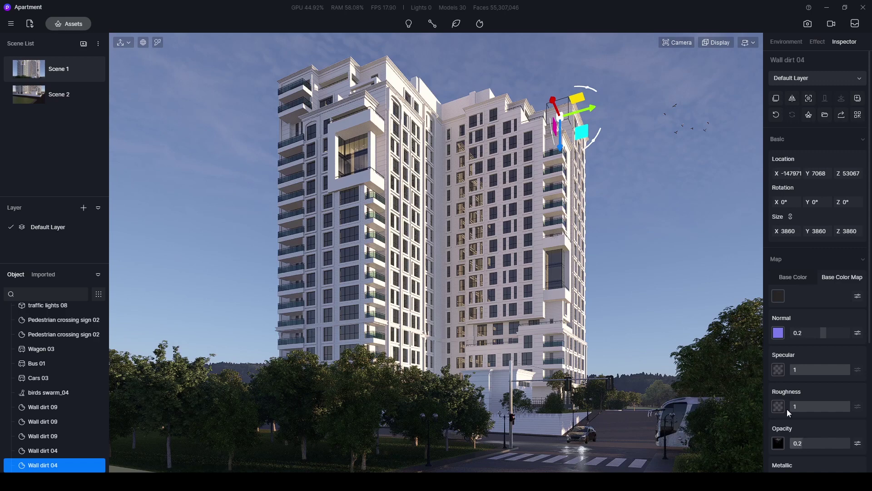
left_click(666, 239)
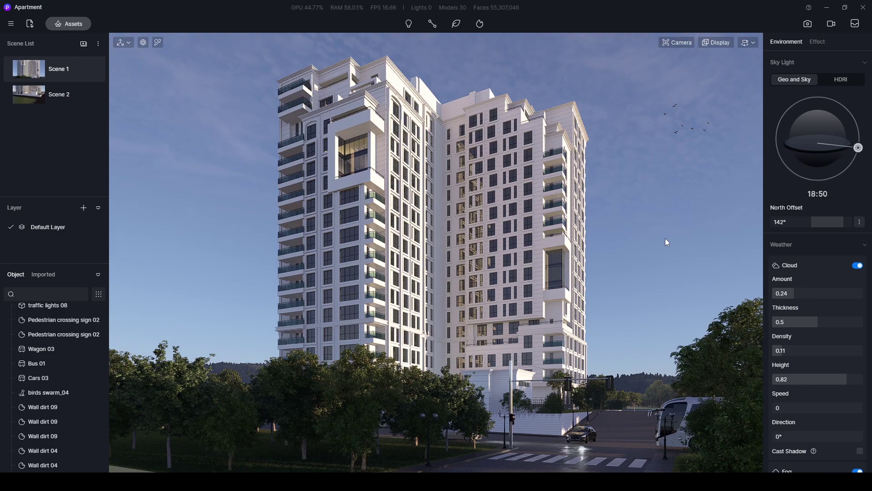
- Set up the image output with a 4:3 aspect ratio and a custom size of 3000 x 2250
left_click(810, 25)
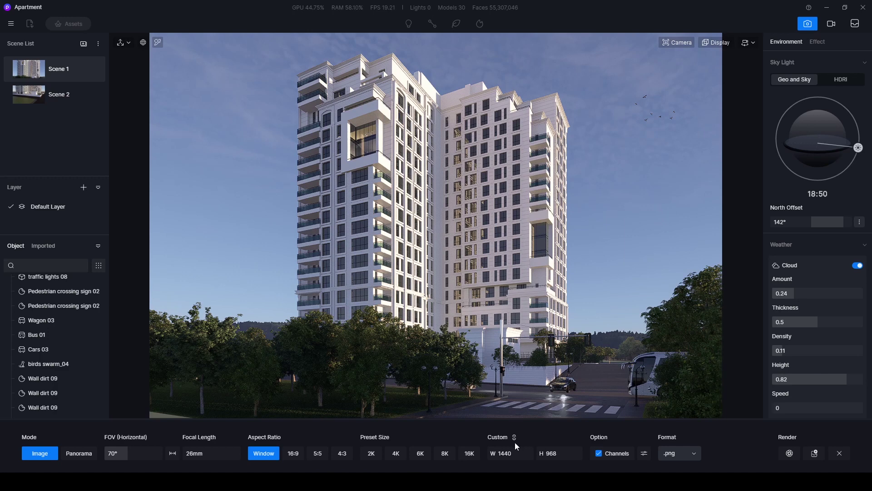
left_click(317, 453)
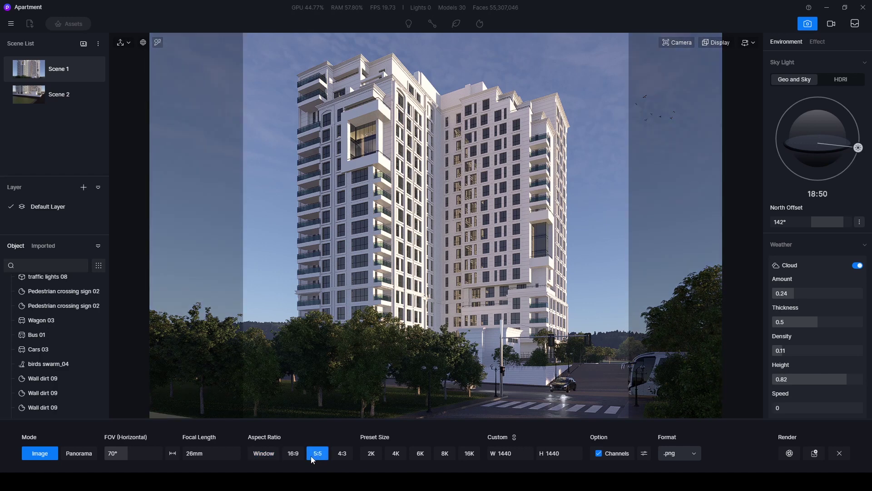
left_click(342, 456)
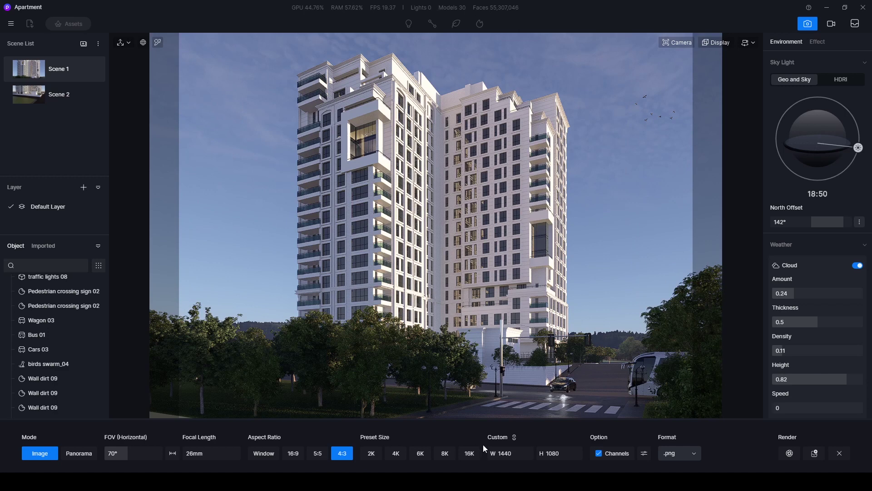
left_click(507, 454)
key("Return")
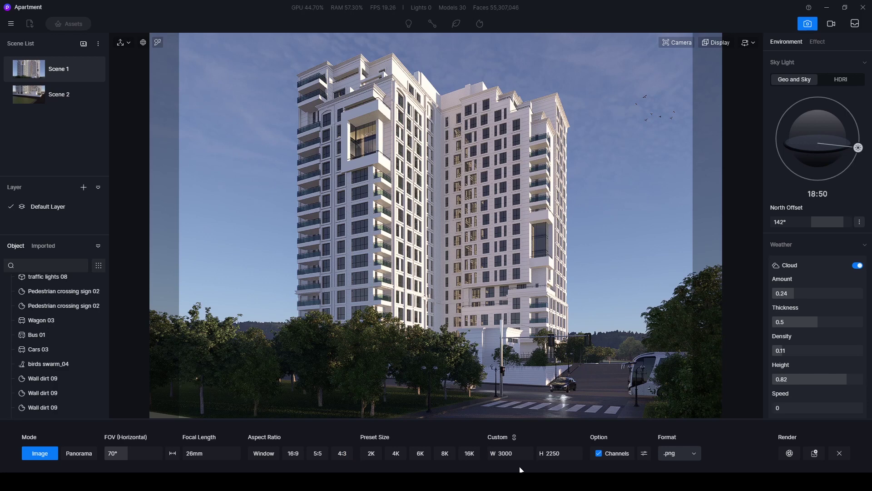
- Set the output format to .jpg, turn off the channels option and render the Scene 1 image
left_click(683, 453)
left_click(650, 445)
left_click(693, 454)
left_click(644, 454)
left_click(645, 454)
left_click(599, 453)
left_click(790, 455)
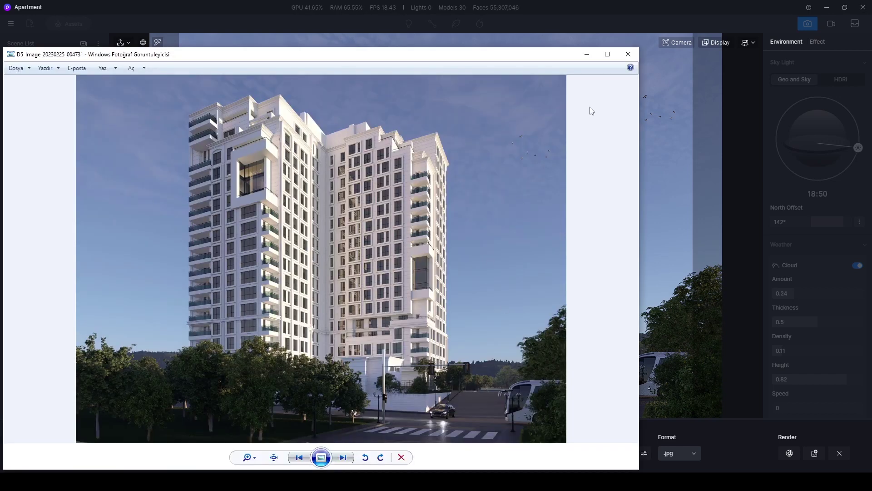
- Examine the rendered image at full screen, checking the street, wall dirt, car, tower facades, balconies and sky up close
left_click(607, 54)
scroll(766, 376, "up", 4)
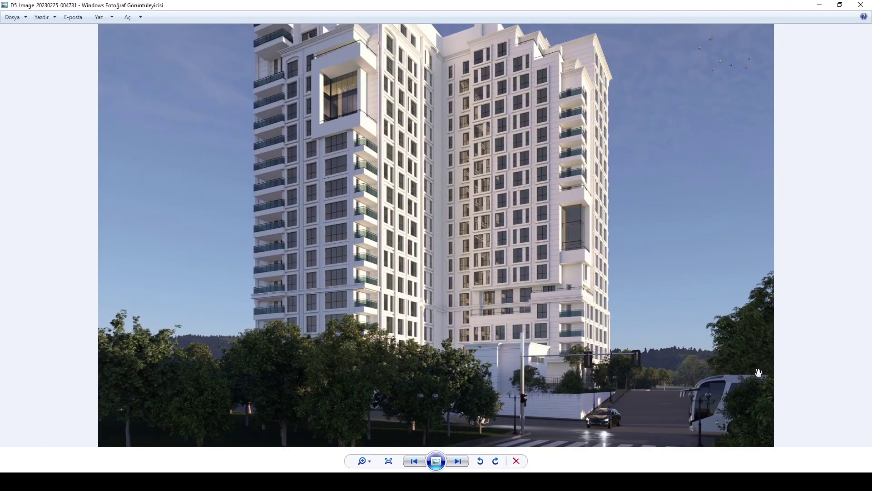
scroll(702, 276, "up", 3)
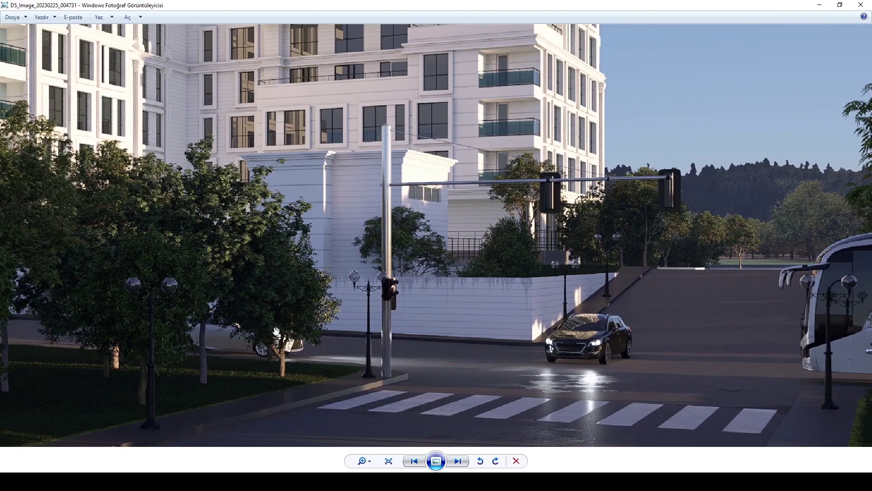
left_click_drag(277, 330, 600, 332)
left_click_drag(540, 33, 576, 215)
scroll(576, 214, "up", 1)
scroll(557, 208, "down", 1)
left_click_drag(550, 106, 548, 310)
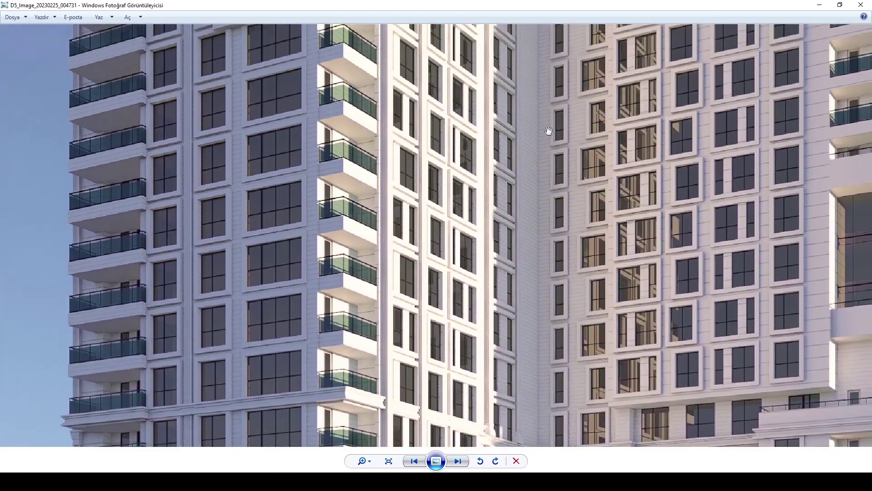
left_click_drag(547, 135, 543, 268)
left_click_drag(623, 60, 549, 165)
scroll(700, 81, "down", 1)
left_click_drag(793, 96, 851, 186)
scroll(477, 172, "down", 1)
scroll(382, 241, "up", 1)
scroll(386, 240, "down", 3)
left_click_drag(427, 313, 369, 133)
scroll(705, 337, "down", 3)
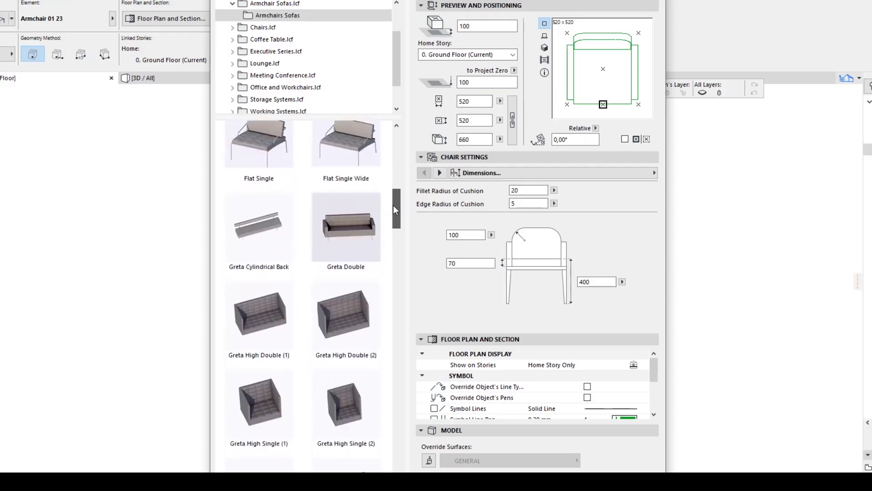
scroll(393, 205, "up", 10)
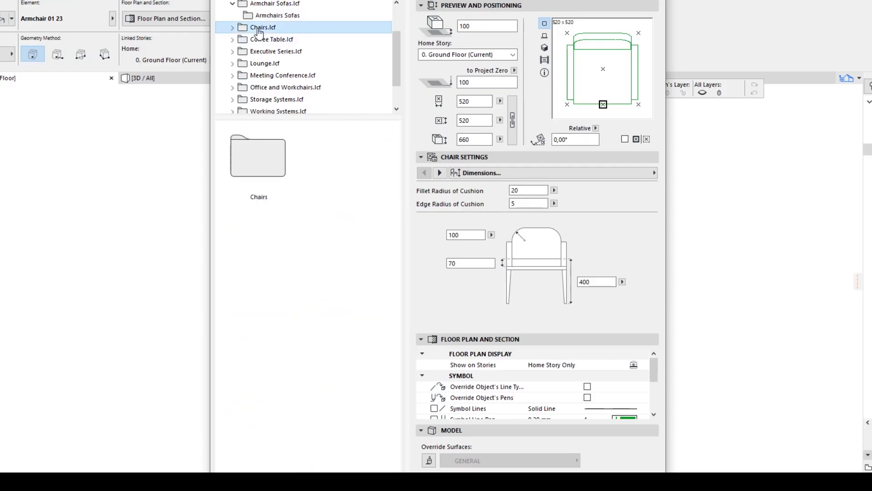
left_click_drag(397, 143, 377, 292)
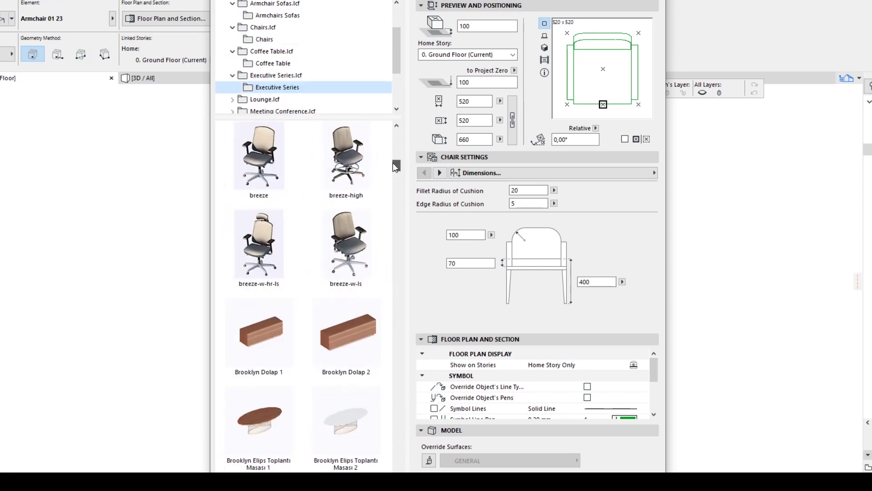
left_click_drag(392, 163, 385, 231)
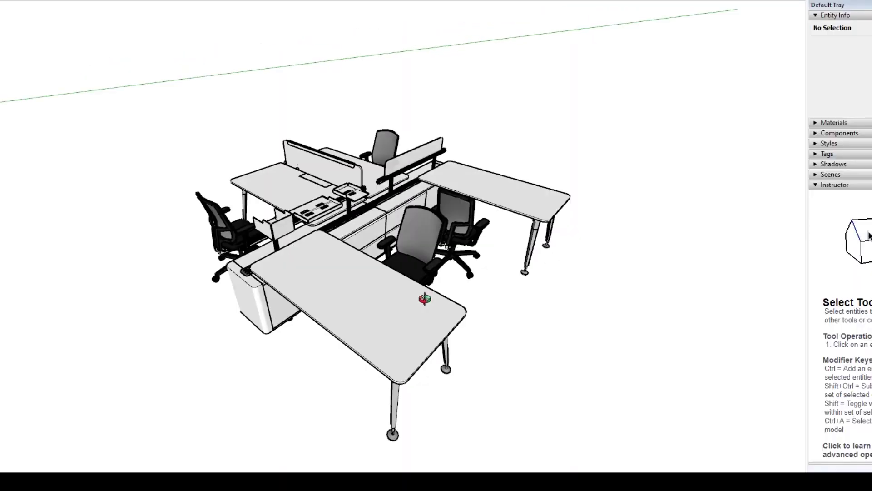
mouse_move(422, 292)
middle_mouse_down()
mouse_move(522, 236)
mouse_move(503, 181)
mouse_move(260, 200)
mouse_move(47, 241)
middle_mouse_up()
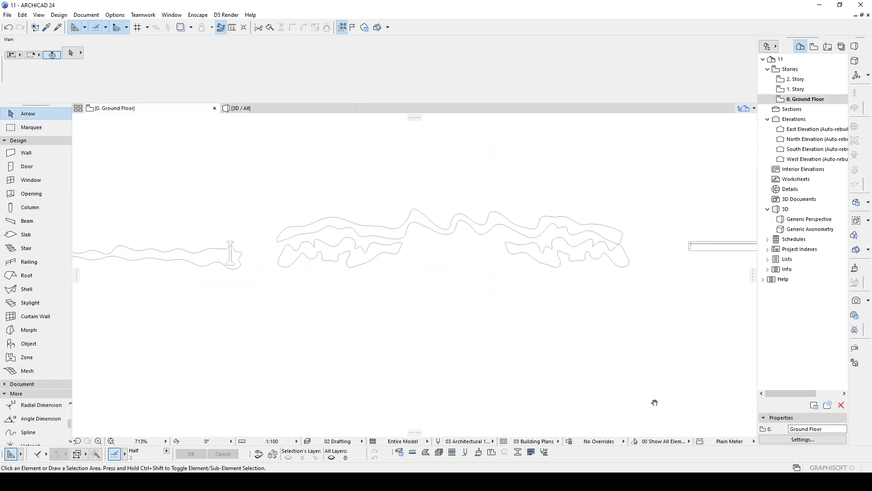
middle_click_drag(654, 403, 489, 391)
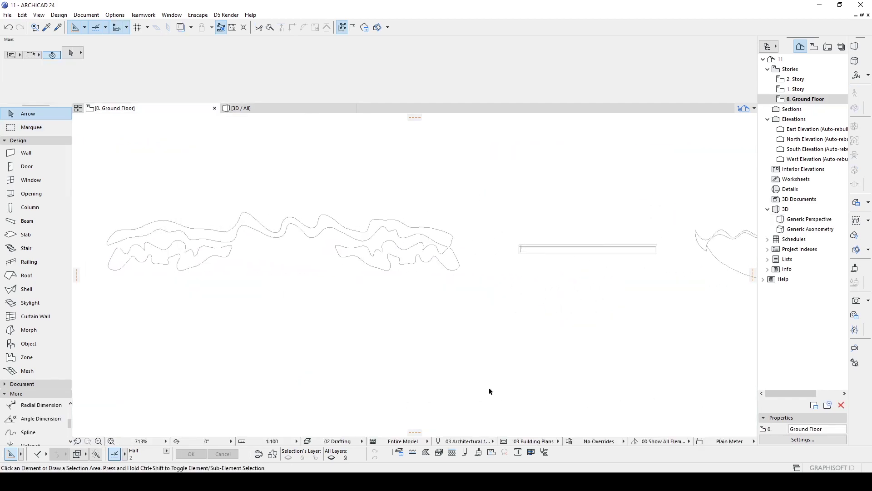
middle_click_drag(677, 414, 279, 397)
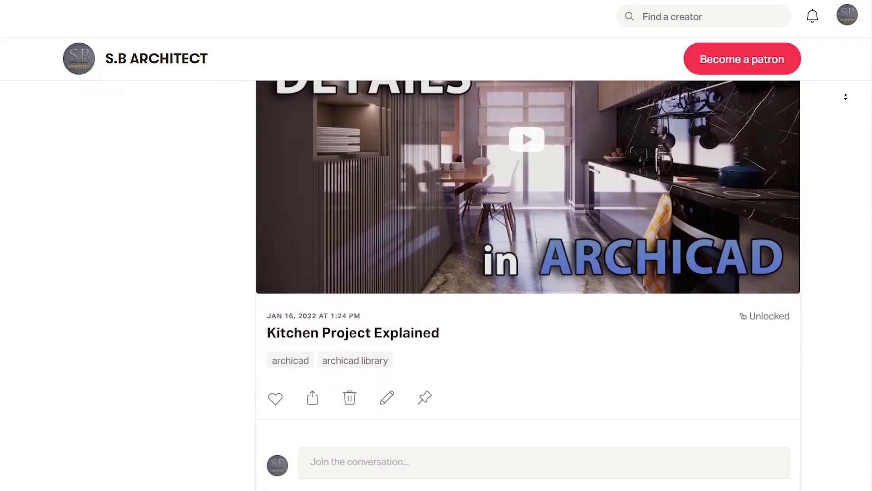
scroll(843, 112, "down", 15)
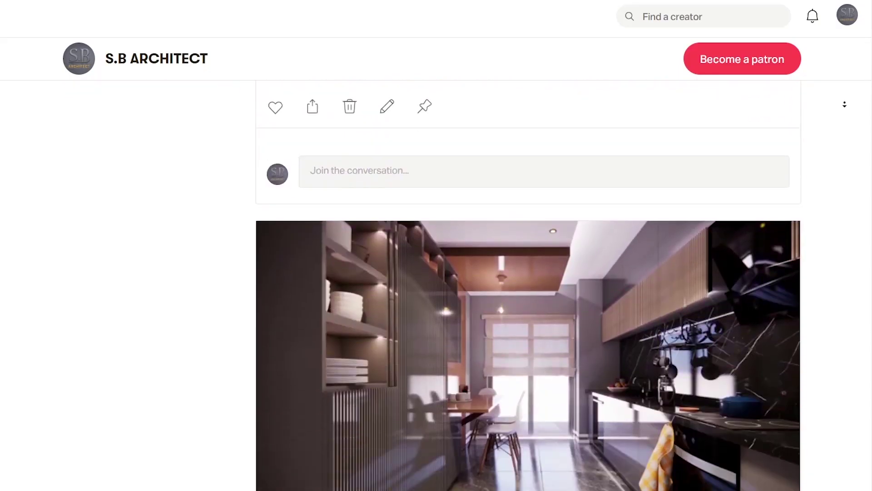
scroll(844, 112, "down", 20)
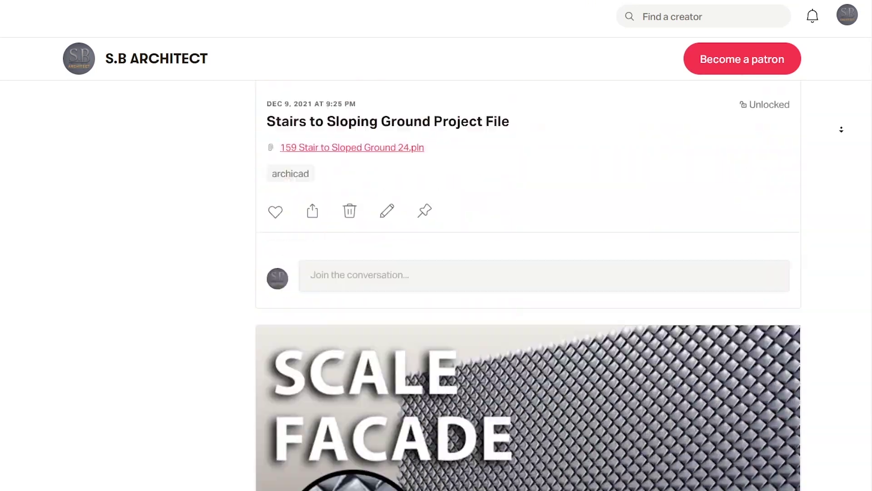
scroll(839, 138, "down", 20)
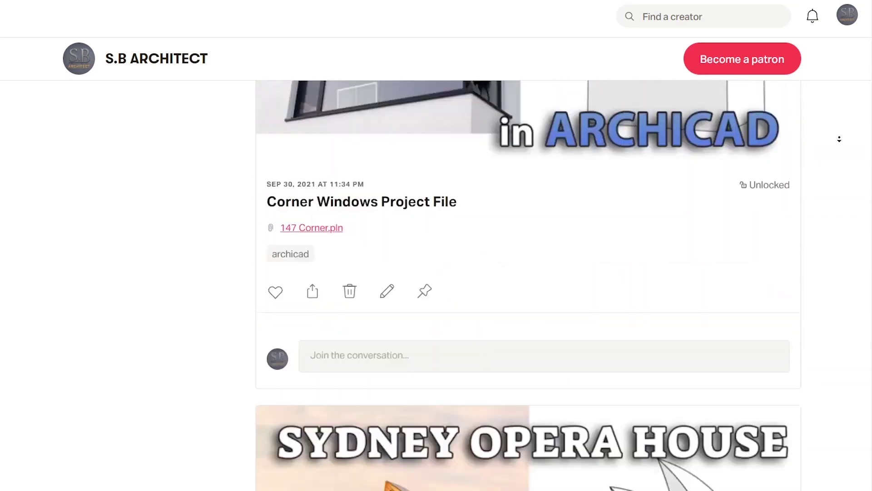